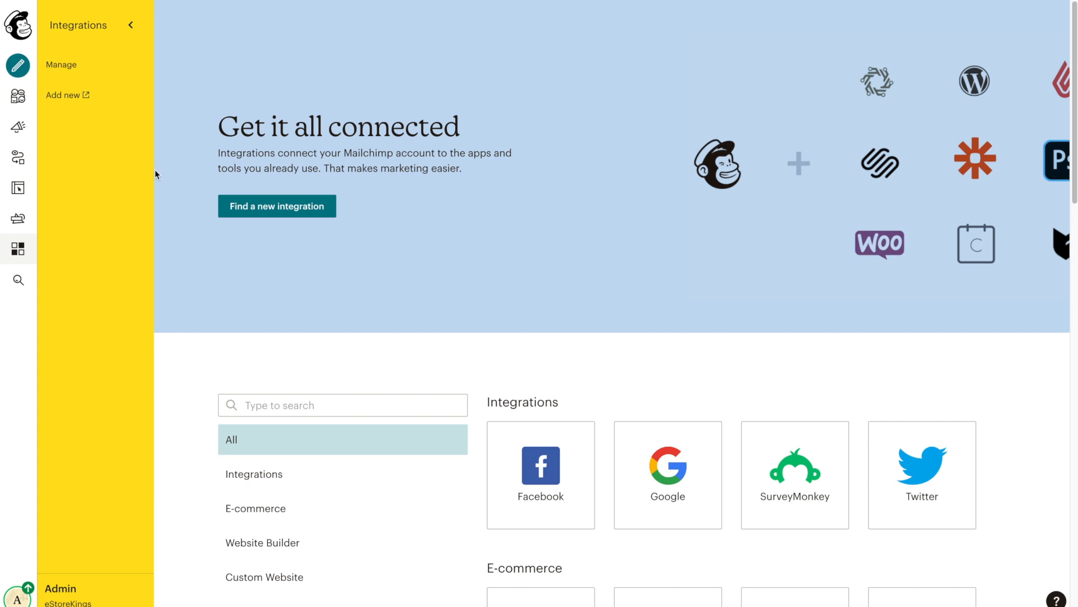
Step: Open the campaign-type chooser and pick a regular email campaign
left_click(19, 67)
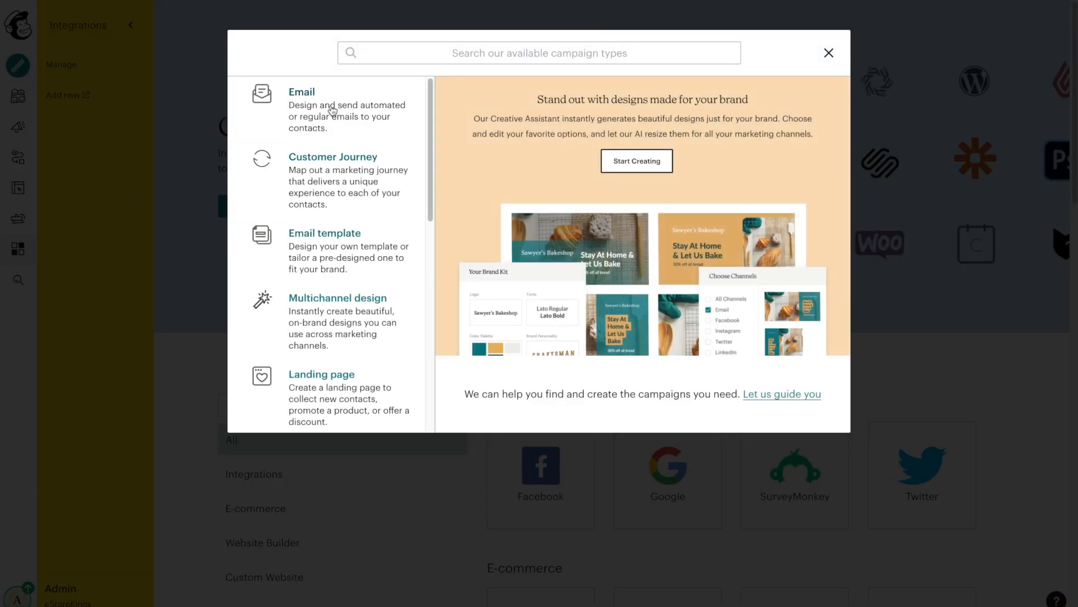
left_click_drag(424, 112, 418, 90)
left_click(324, 100)
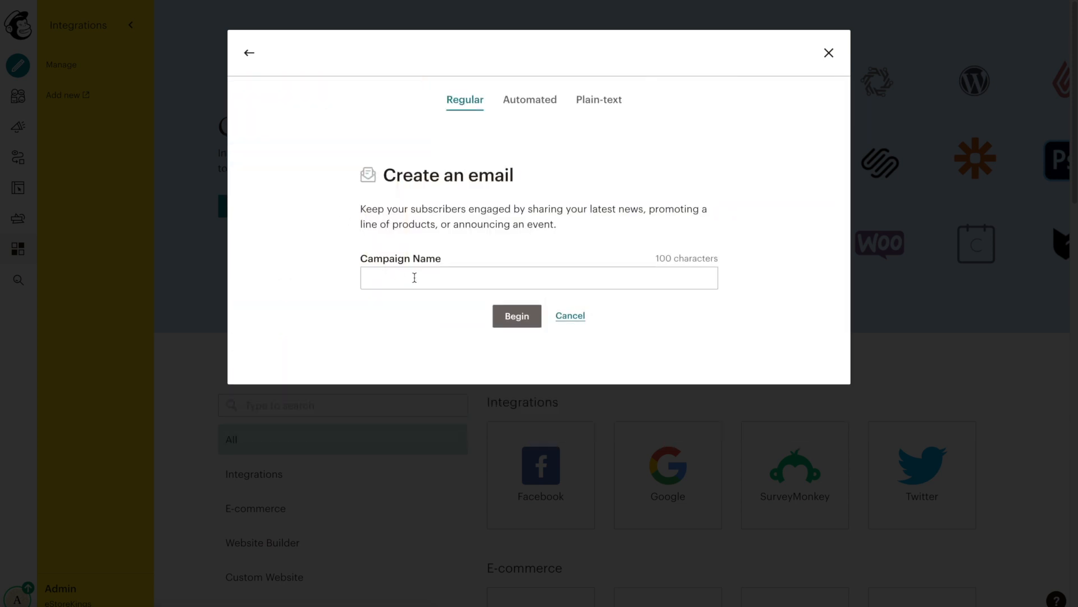
Step: Name the email campaign 'Copywriting: The Skill You Never Knew You Needed' and begin it
left_click(415, 277)
type("Copywriting")
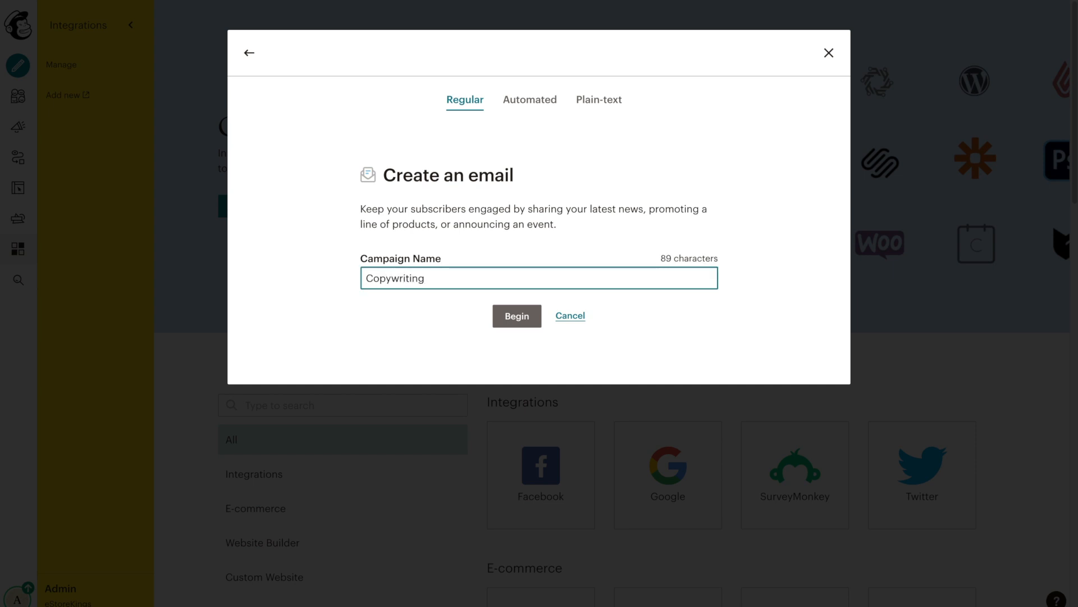
type(": The Skill You Never Knew You Needed")
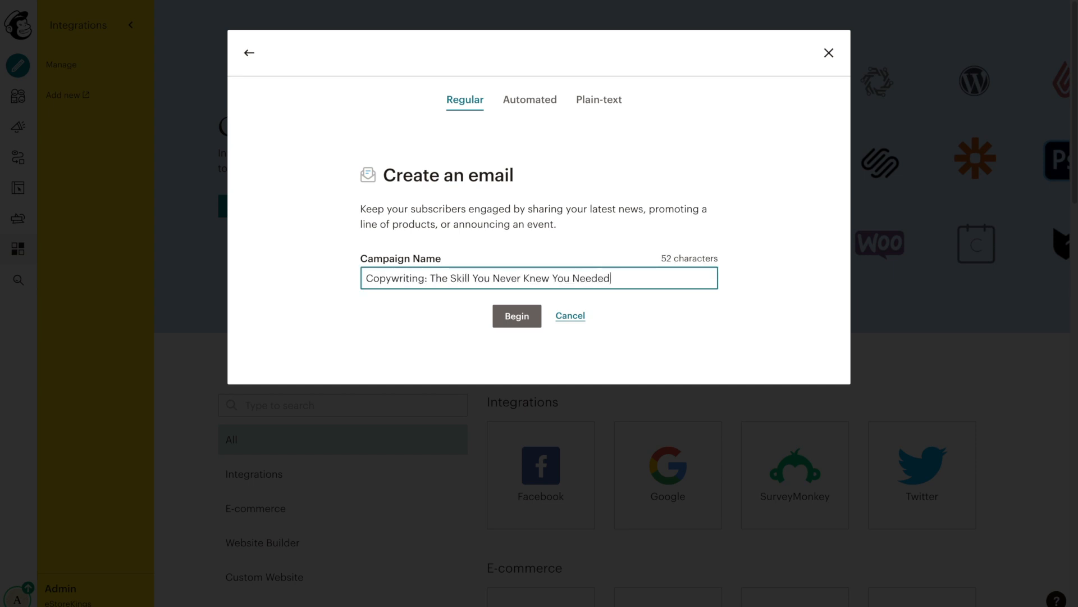
left_click(536, 325)
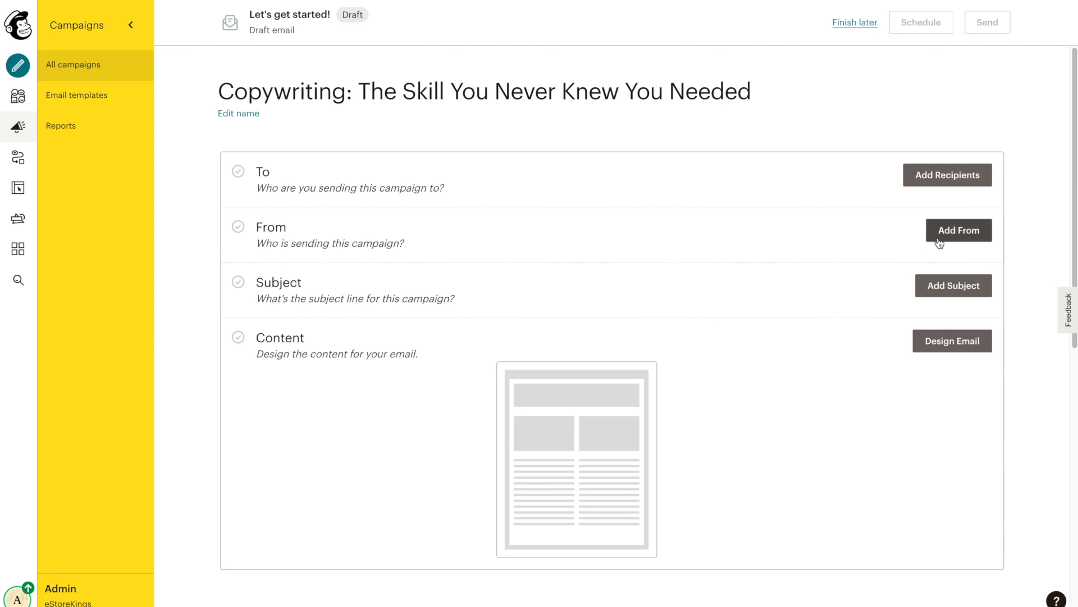
Step: Set the From name to eStoreKings with the company's sender e-mail address and save
left_click(959, 230)
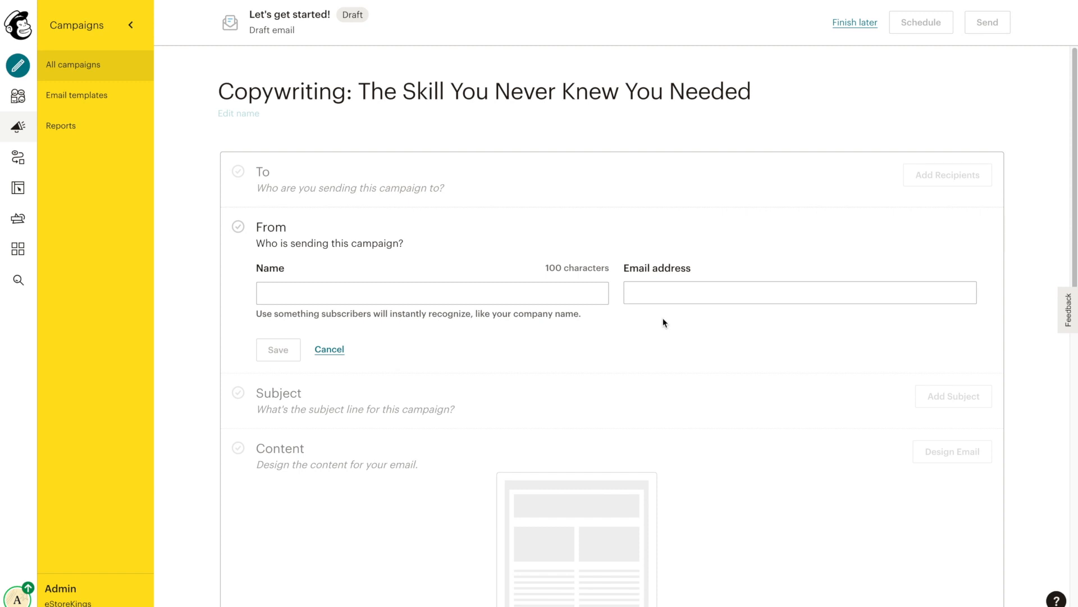
type("eStoreKings")
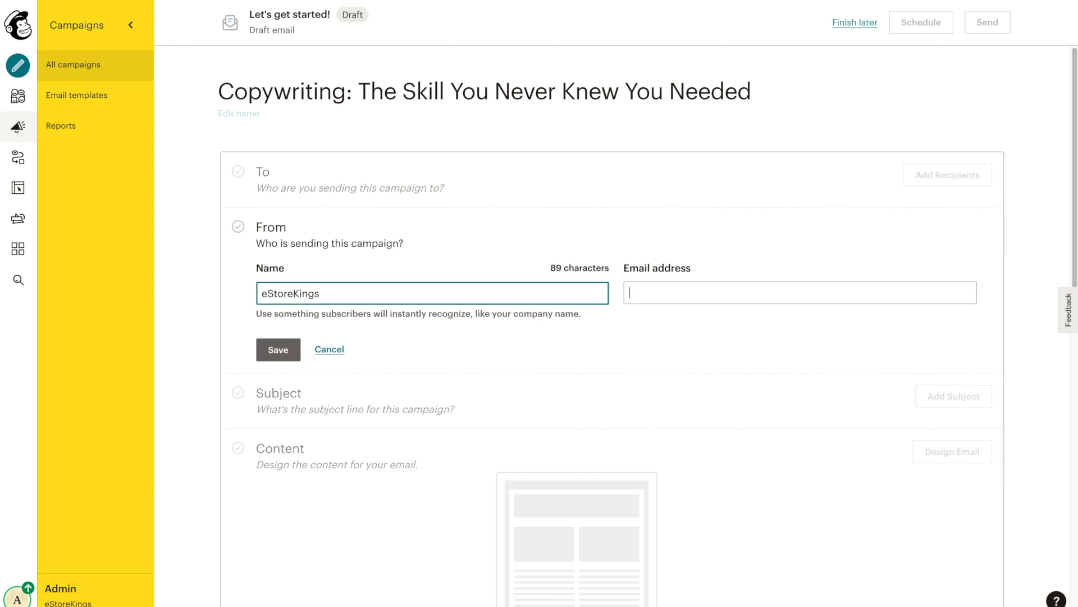
key("Tab")
left_click(620, 326)
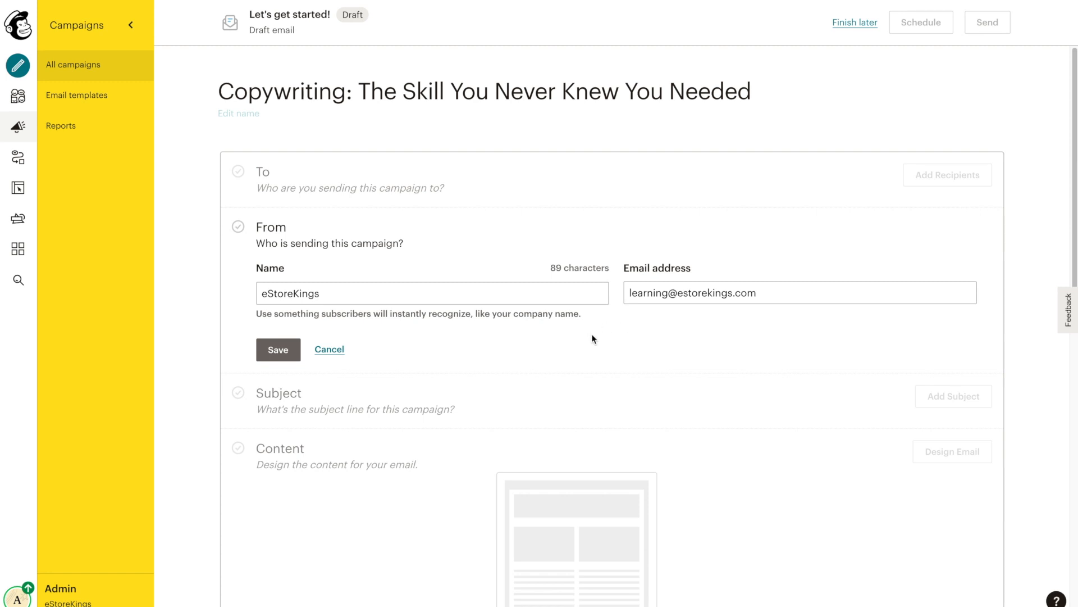
left_click(291, 353)
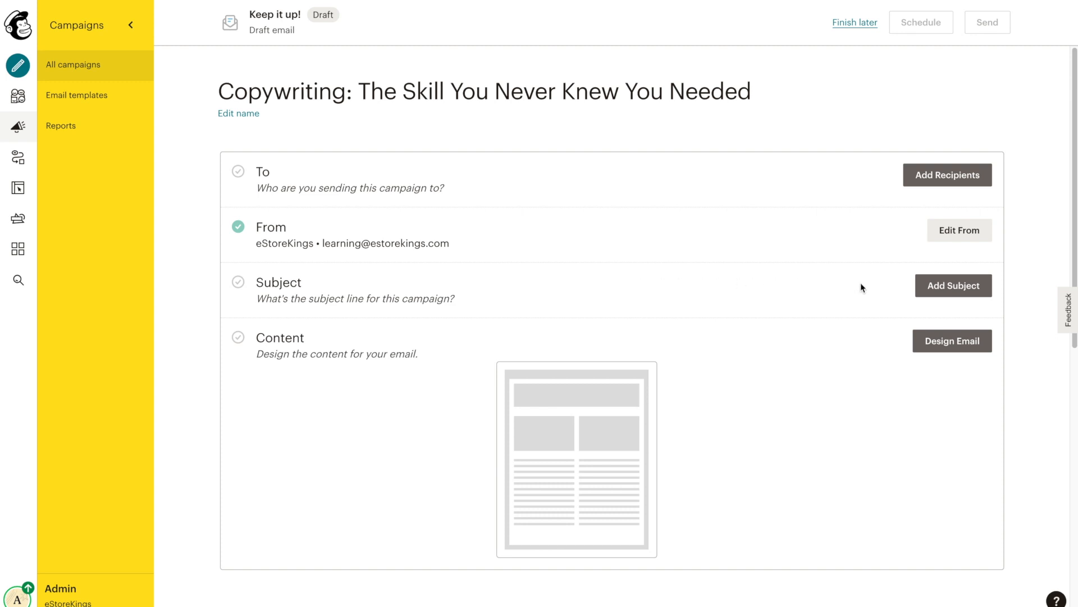
Step: Copy the campaign title and paste it in as the subject line
left_click(413, 89)
left_click(234, 90)
left_click_drag(233, 90, 749, 90)
right_click(738, 91)
left_click(759, 117)
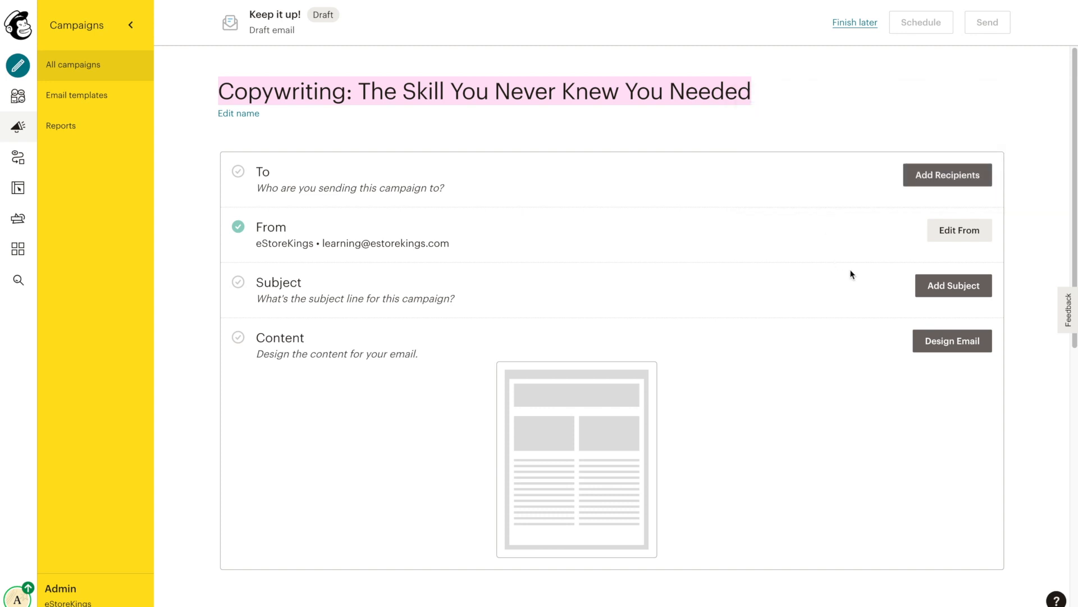
left_click(938, 292)
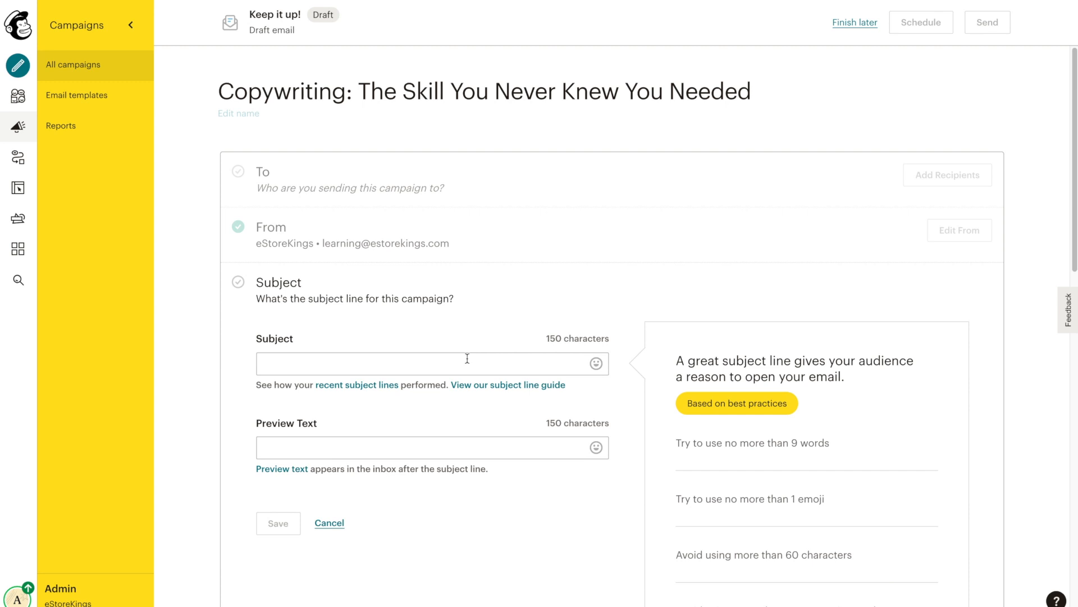
left_click(467, 358)
key("ctrl+v")
left_click(457, 339)
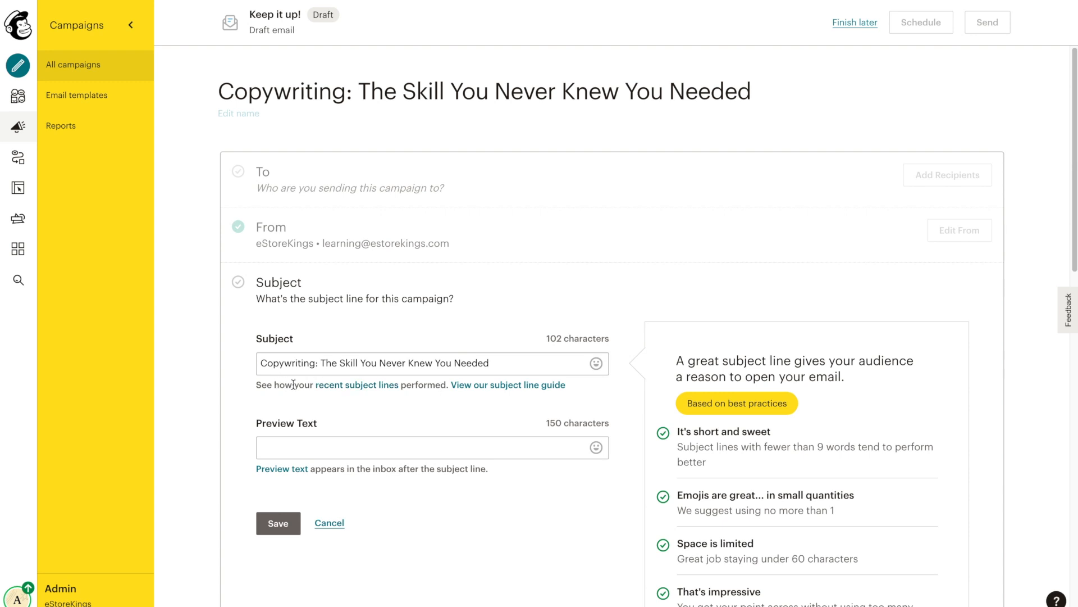
Step: Add preview text 'Learn how to write copy that converts!' and save the subject settings
left_click(477, 445)
type("Learn how to wri")
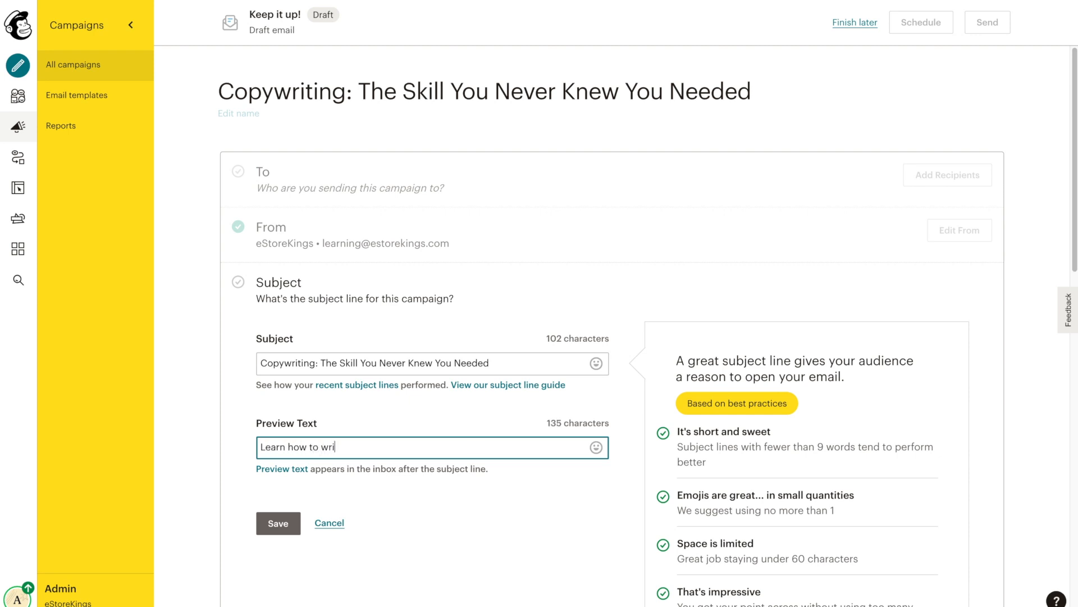
type("te copy that converts!")
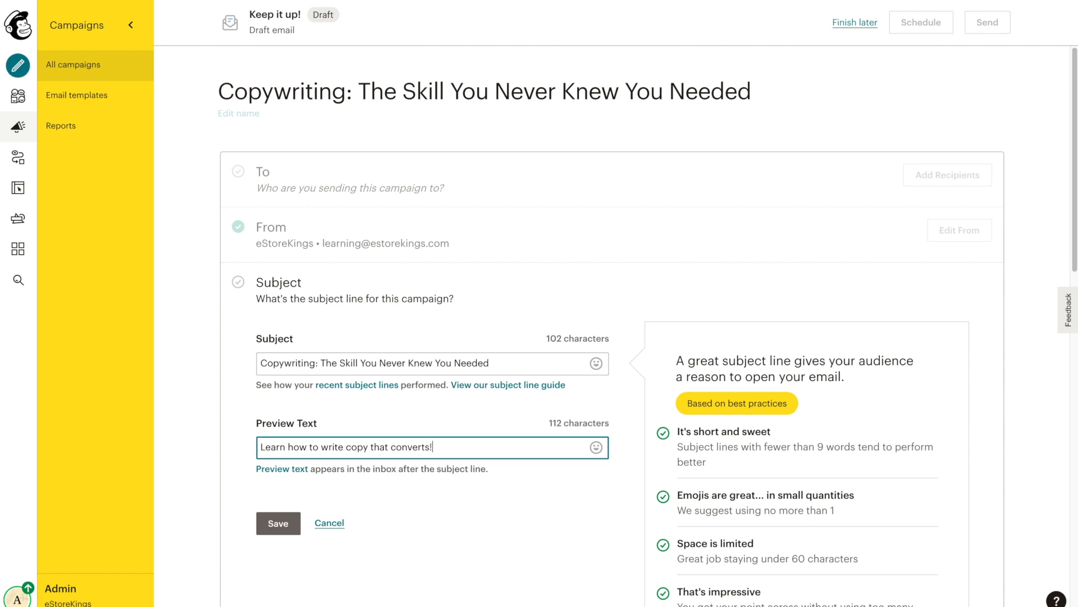
left_click(468, 520)
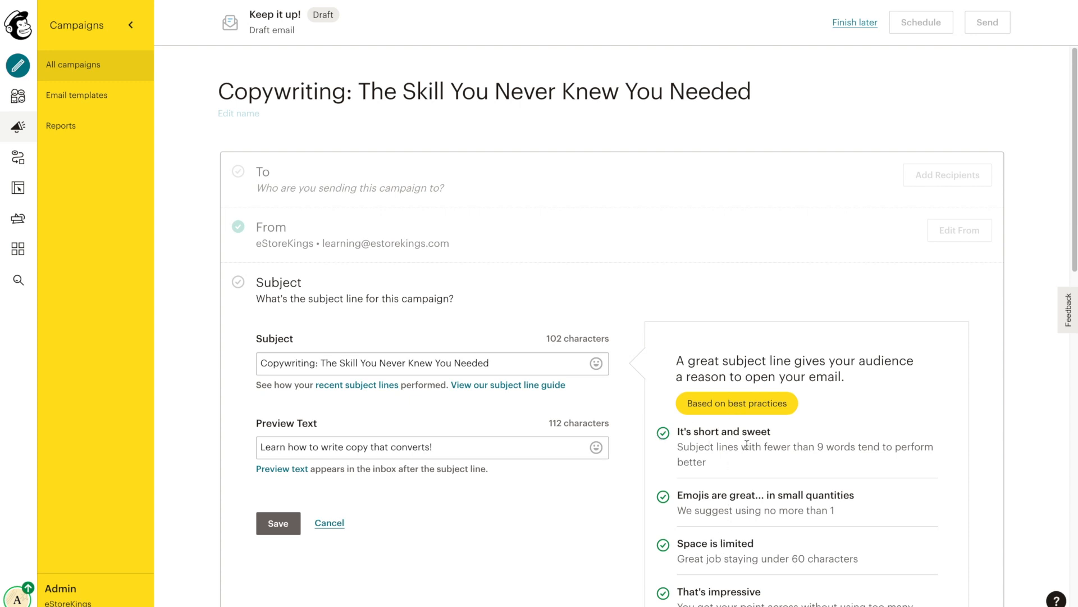
left_click_drag(1074, 151, 1074, 182)
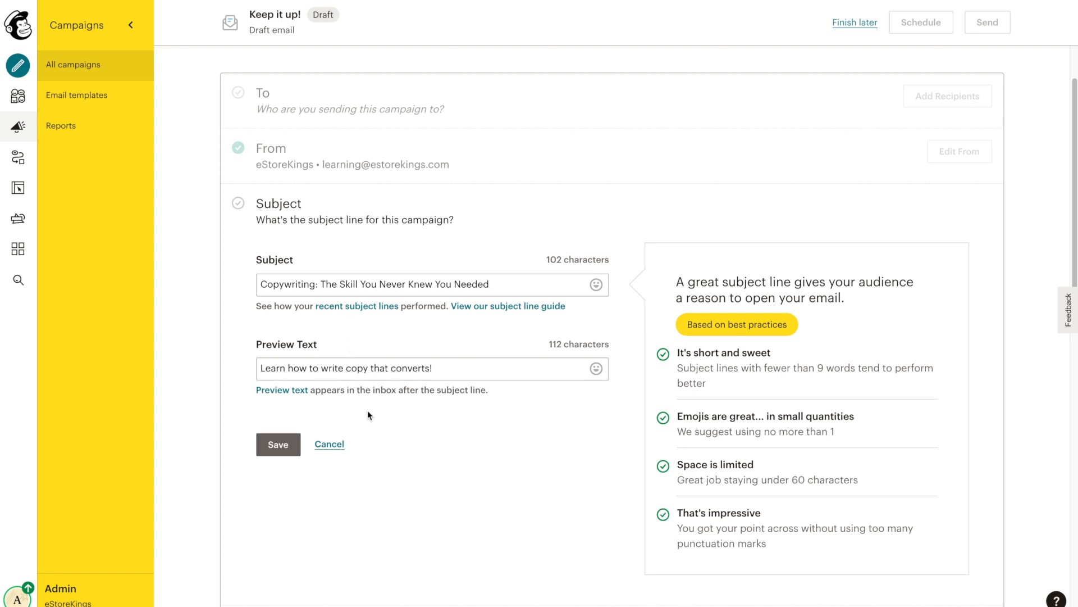
left_click(272, 448)
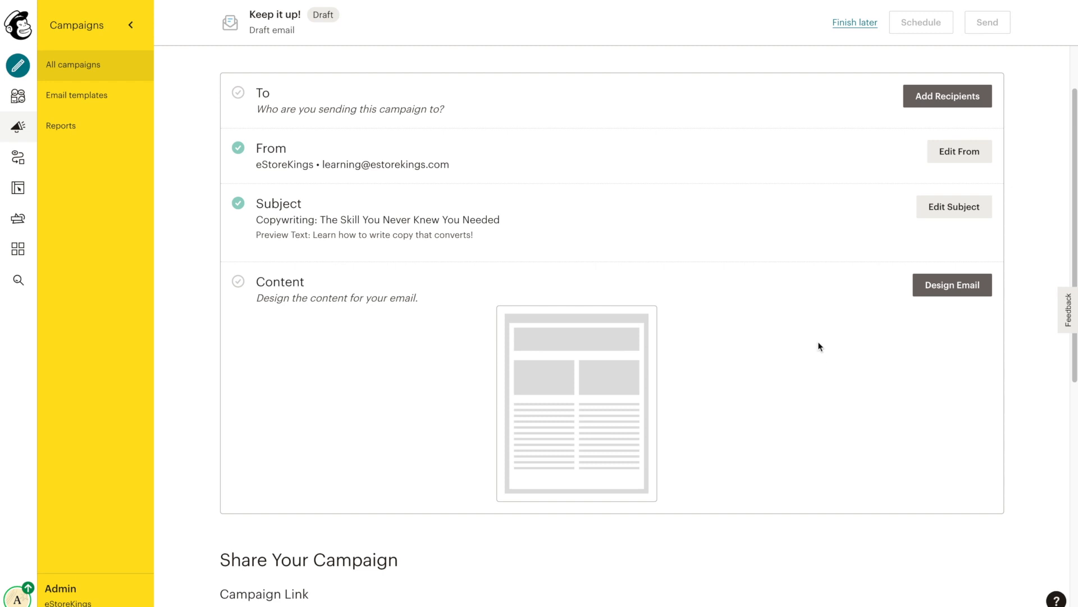
Step: Start Design Email to reach the classic-versus-new builder dialog
left_click(943, 298)
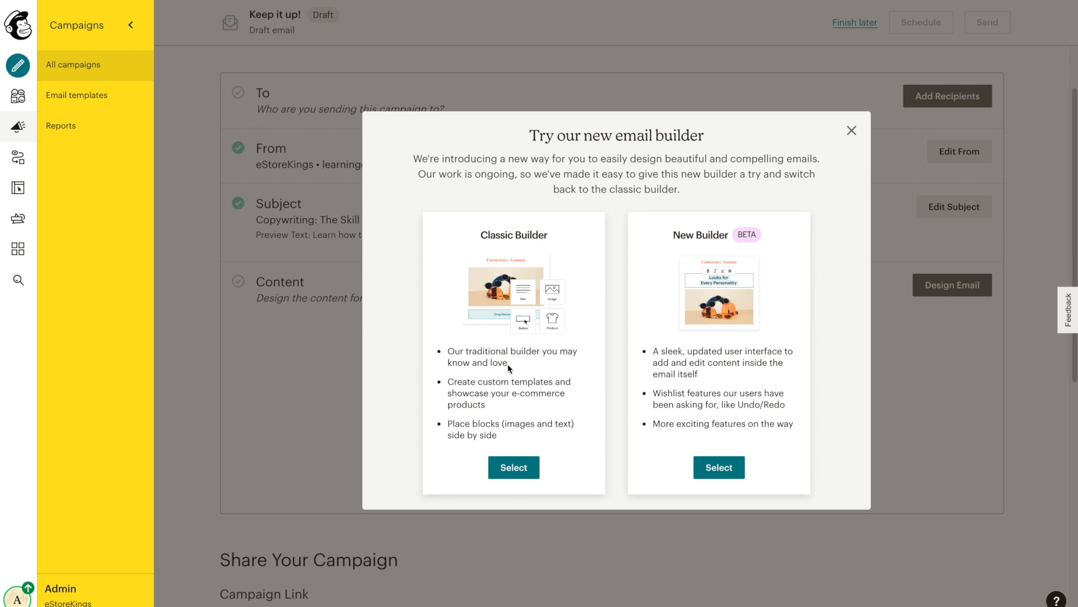
mouse_move(481, 235)
left_mouse_down()
mouse_move(543, 236)
mouse_move(551, 247)
left_mouse_up()
Step: Choose the Classic Builder and browse the Themes template gallery
left_click(519, 469)
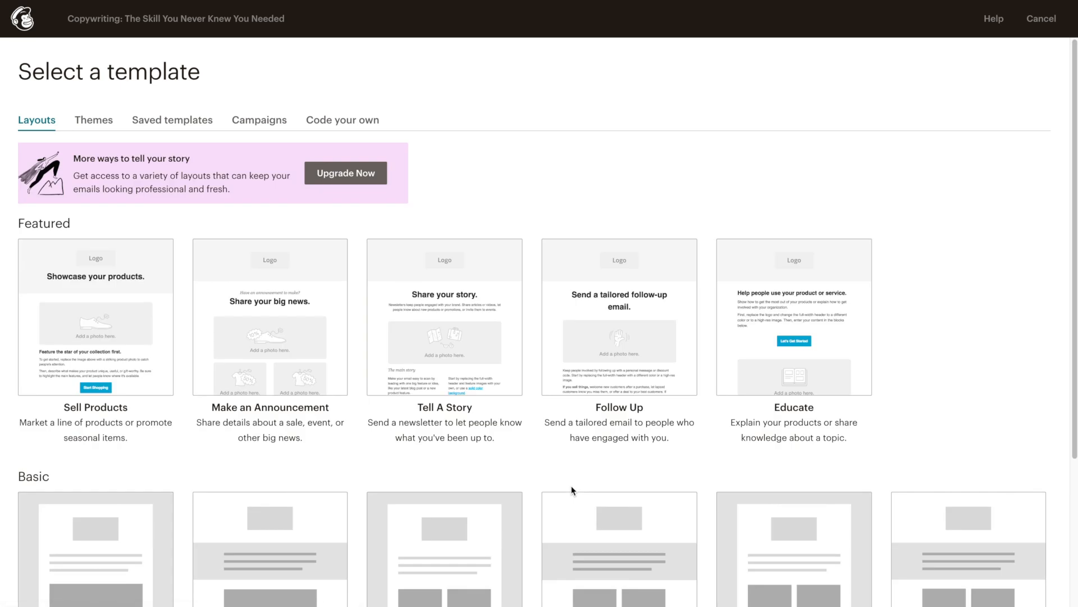
left_click_drag(1072, 188, 1052, 168)
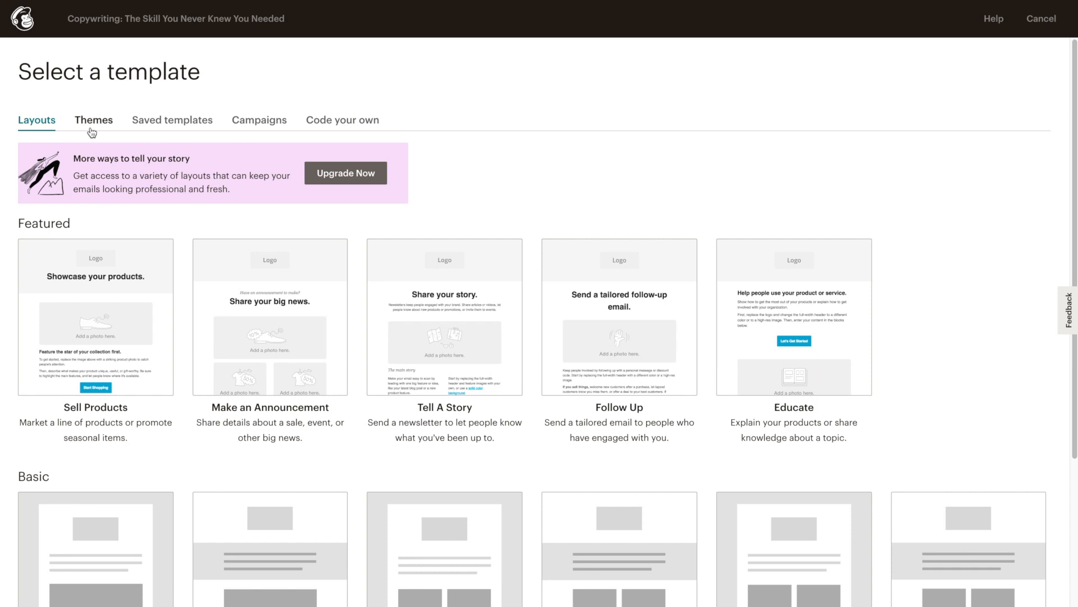
left_click(93, 125)
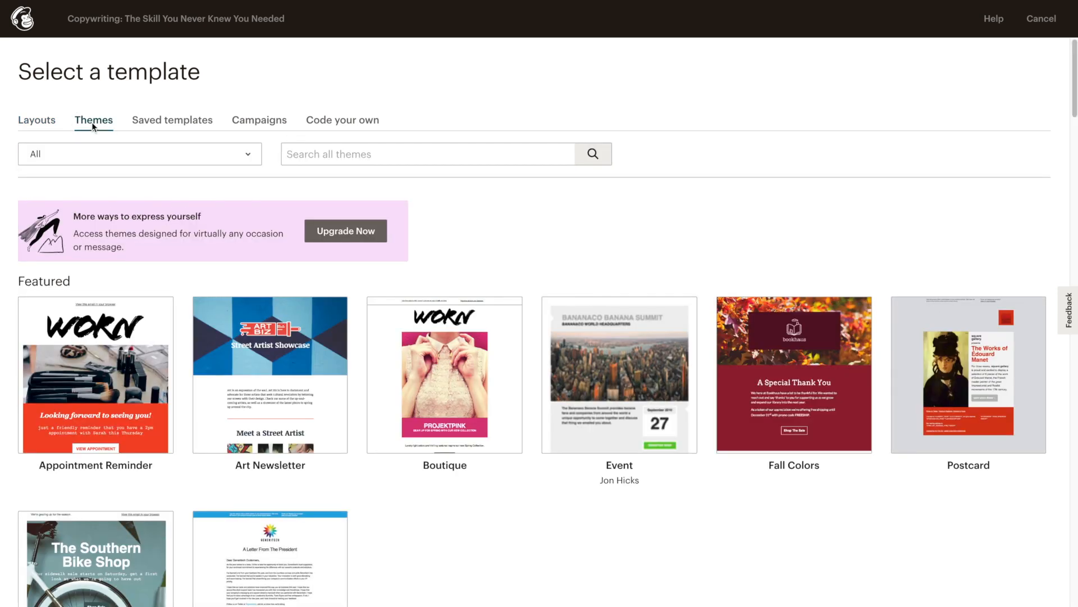
left_click_drag(1069, 98, 1064, 204)
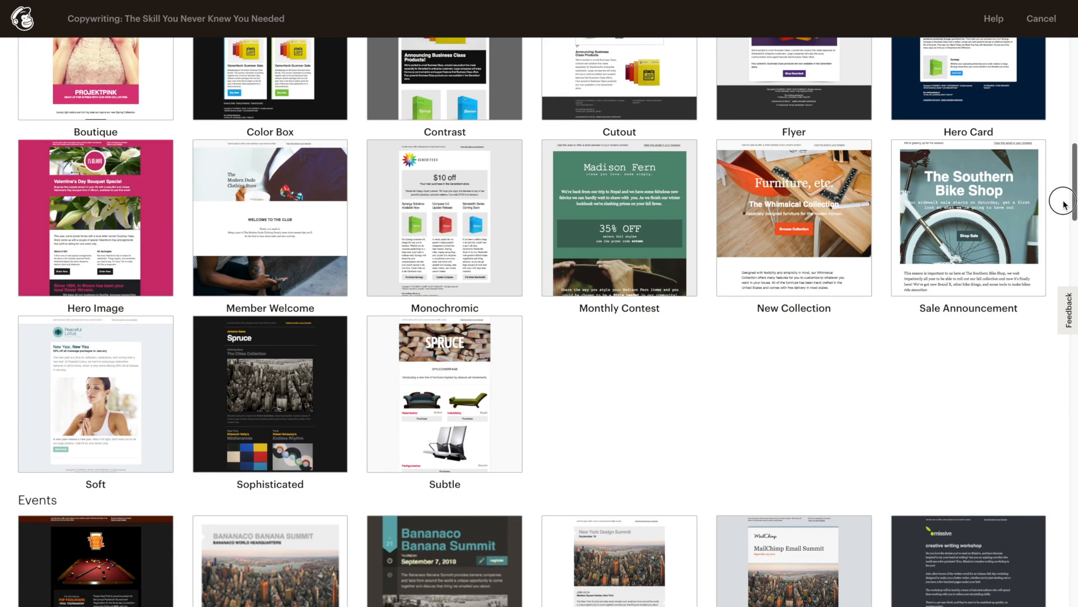
left_click_drag(1063, 204, 1033, 103)
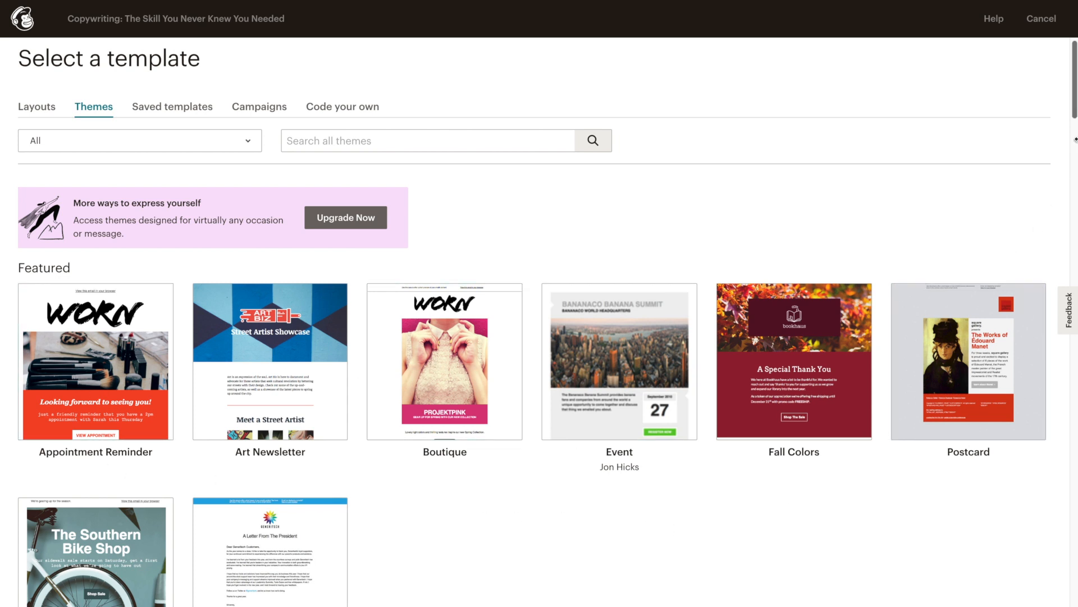
left_click_drag(1073, 112, 1070, 191)
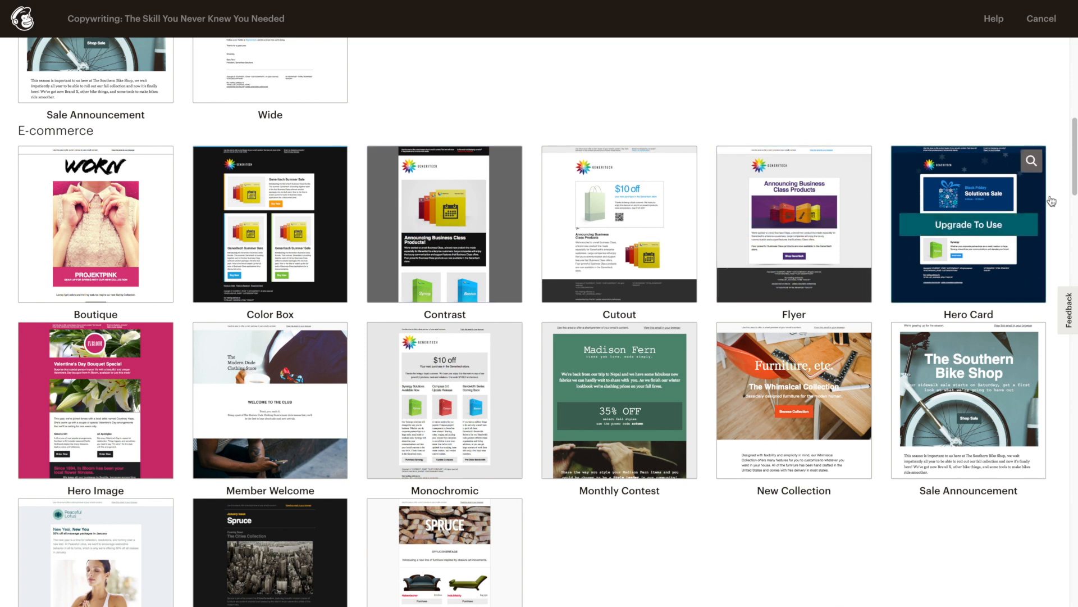
left_click_drag(1073, 180, 1066, 101)
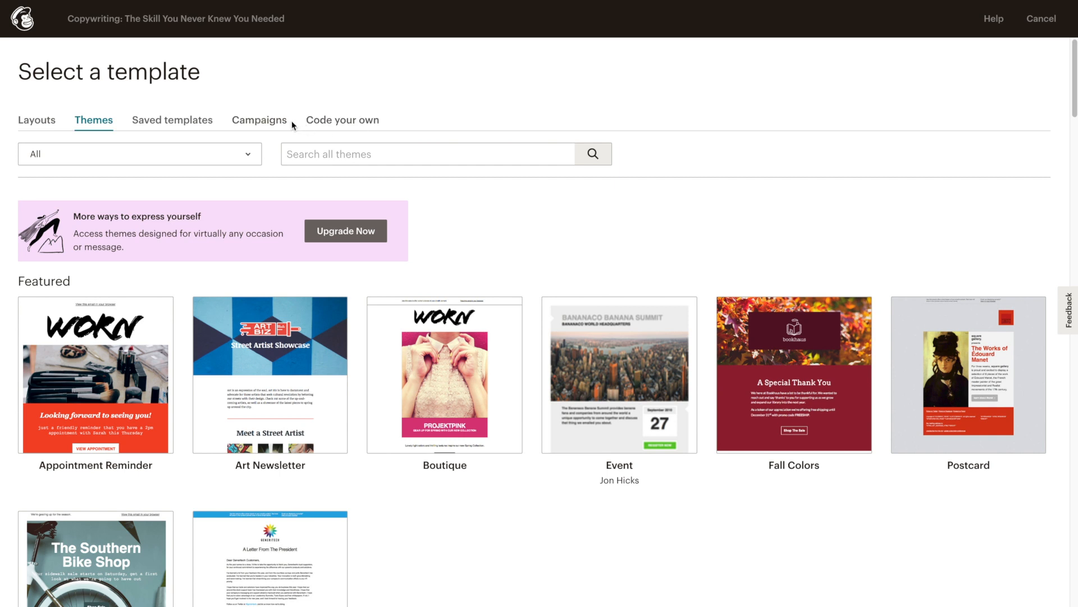
Step: Look at the Code your own options, then return to the Layouts templates
left_click(341, 122)
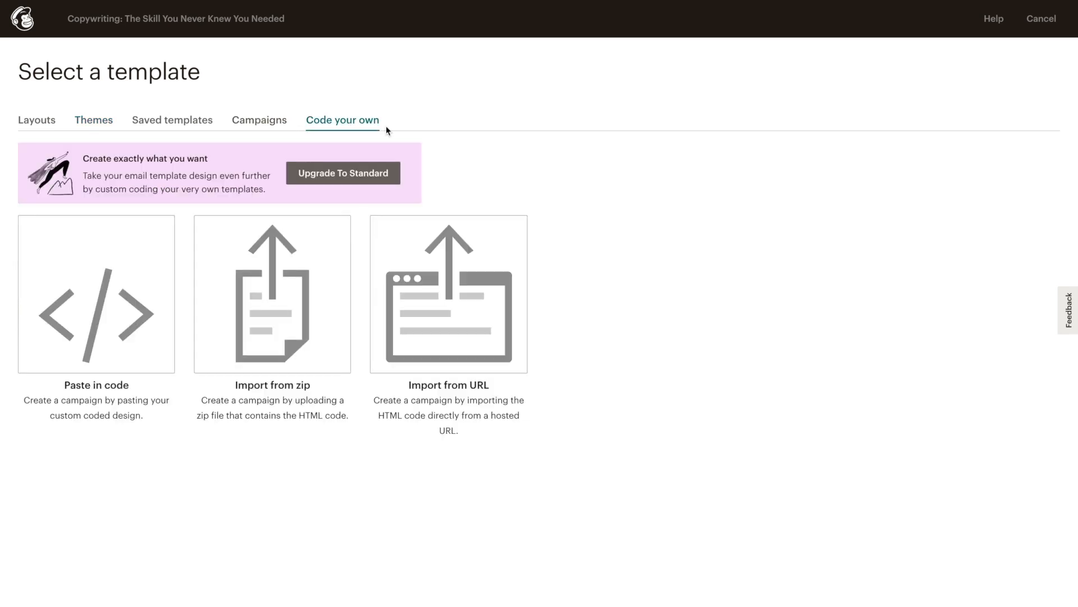
left_click(38, 122)
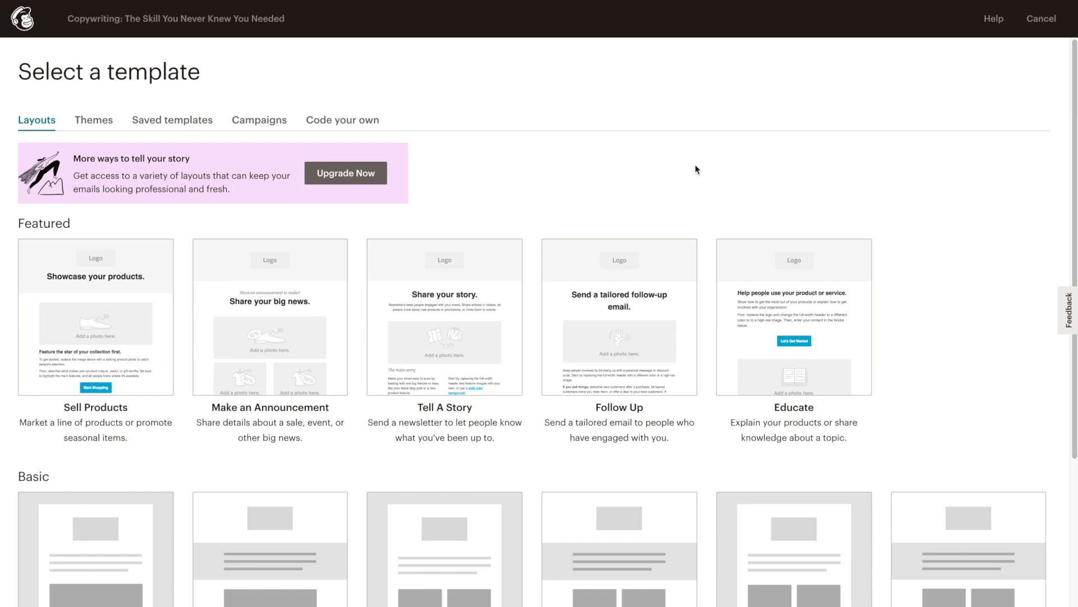
left_click_drag(1074, 216, 1066, 305)
left_click(159, 256)
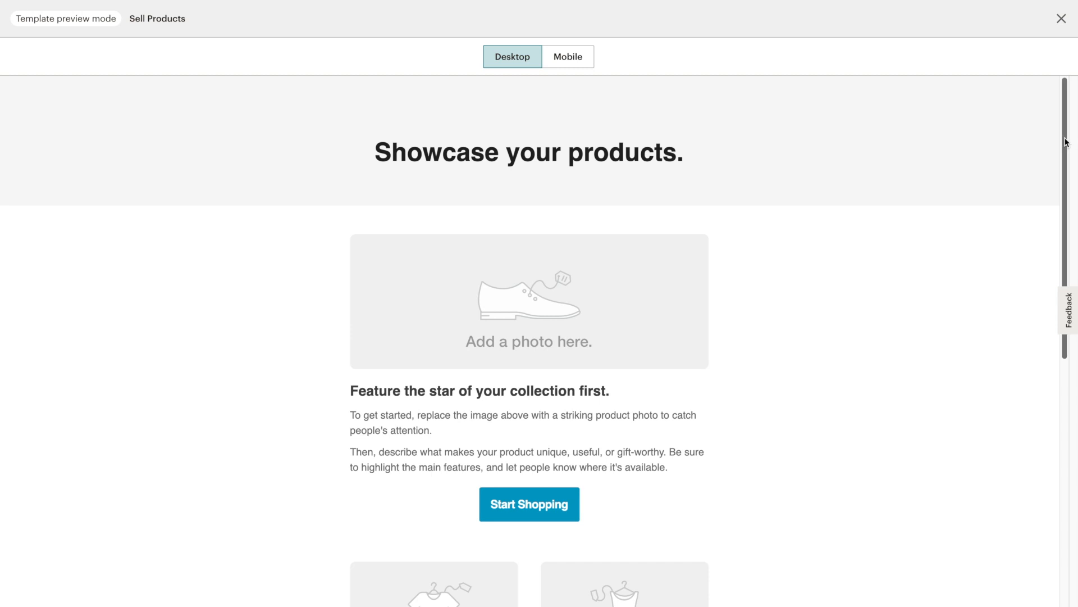
left_click_drag(1062, 137, 1062, 184)
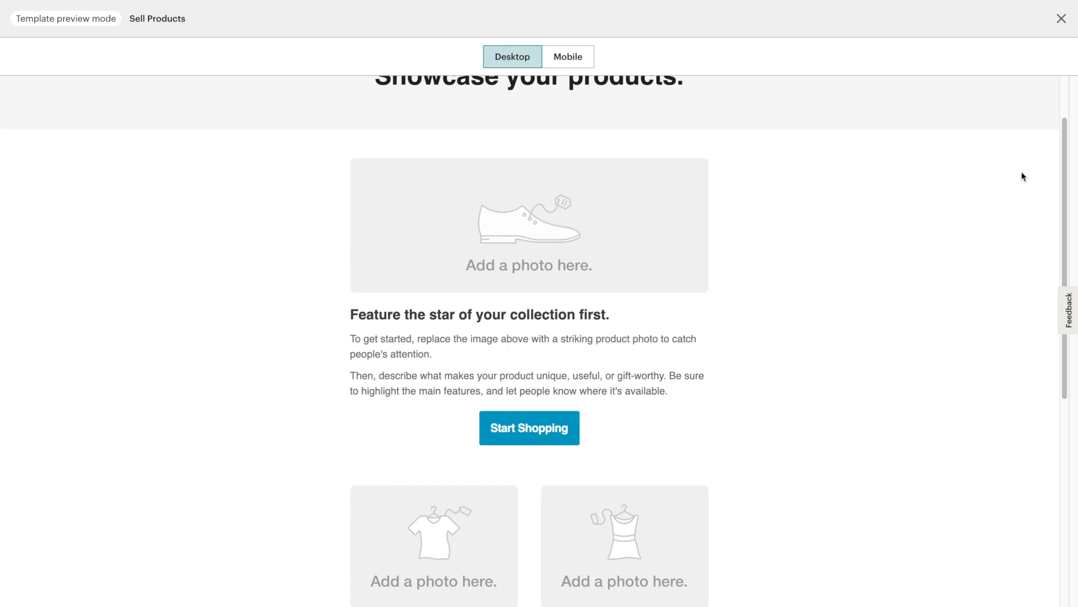
left_click_drag(1063, 168, 1064, 309)
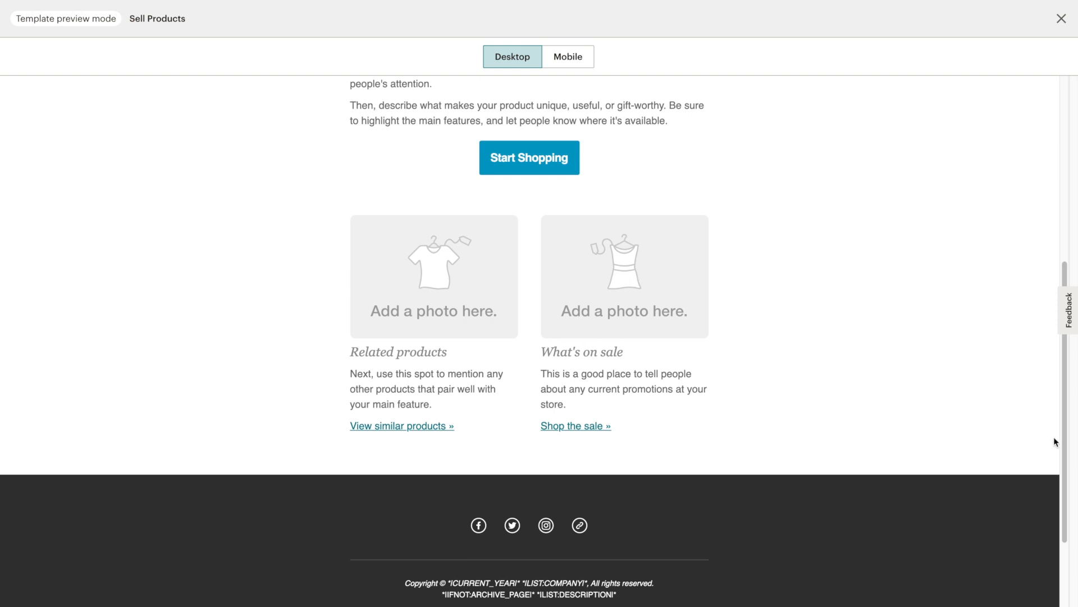
left_click_drag(1063, 444, 1064, 182)
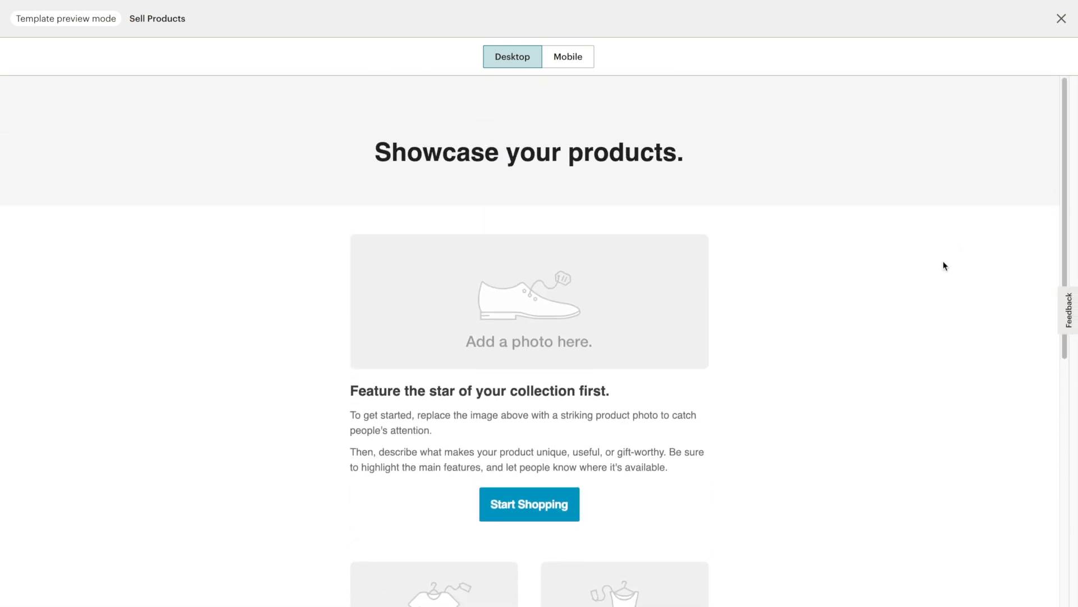
Step: Close the preview and load the Sell Products layout into the classic editor
left_click(1061, 20)
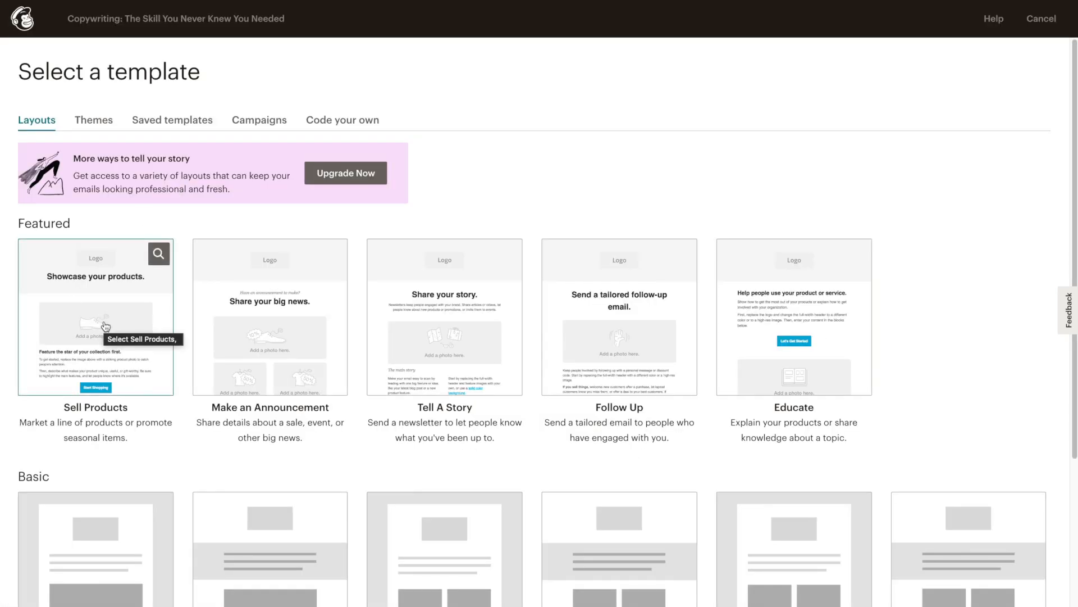
left_click(106, 327)
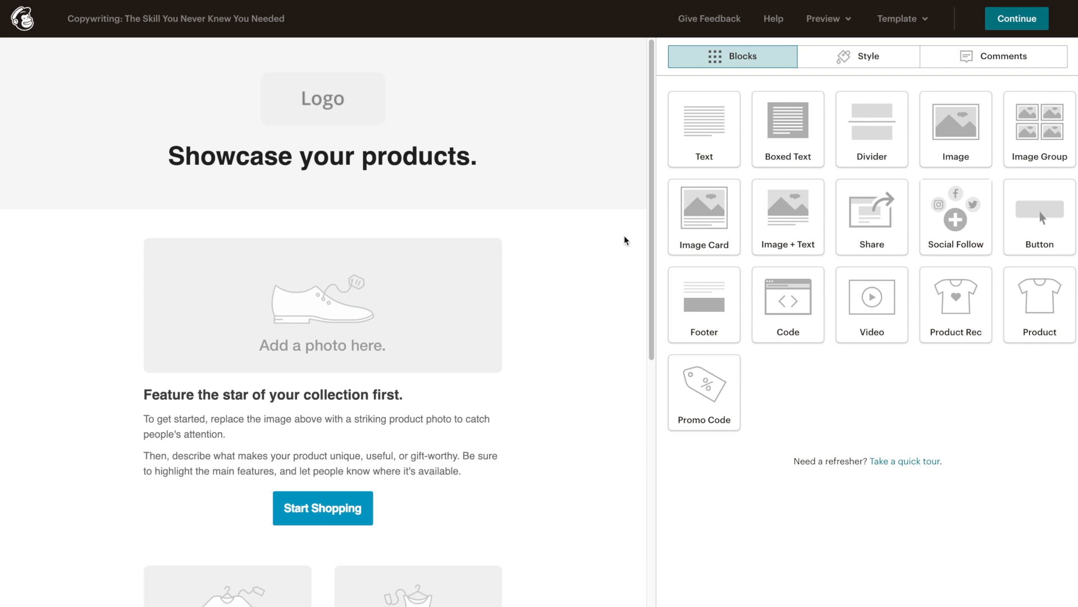
left_click_drag(650, 247, 646, 173)
mouse_move(332, 105)
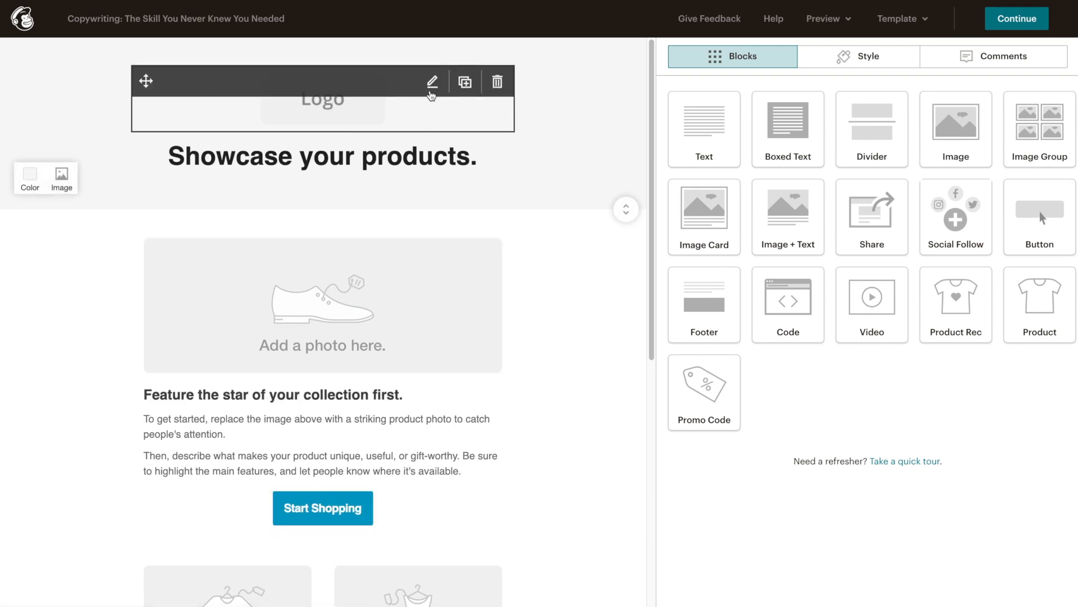
Step: Replace the header's placeholder logo by uploading the eStoreKings logo file
left_click(432, 82)
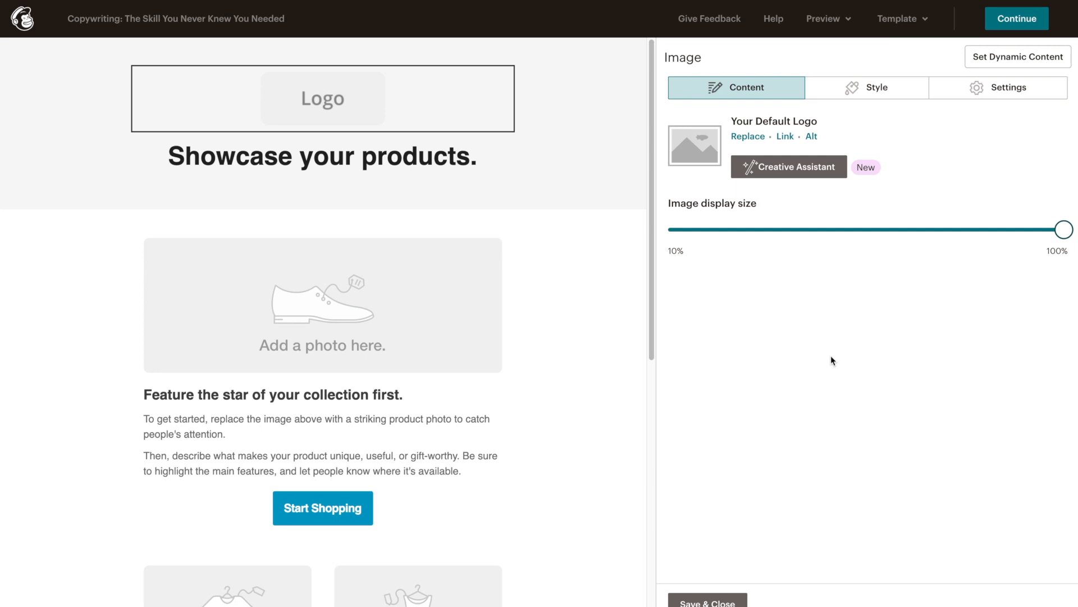
left_click(751, 136)
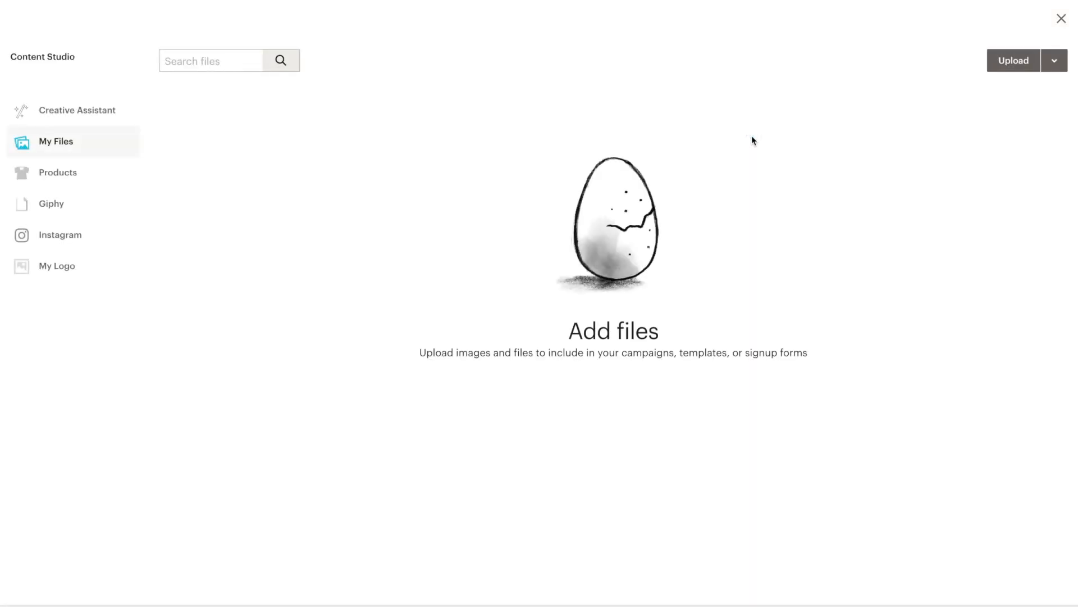
left_click(999, 64)
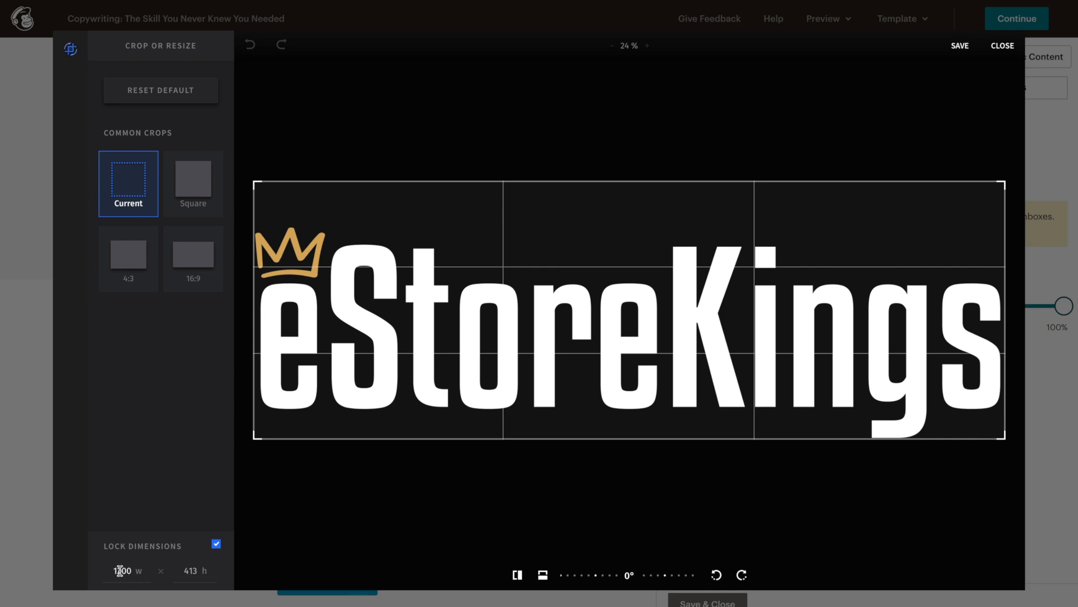
Step: Resize the logo from 1200 to 800 px wide and save it
double_click(115, 570)
type("800")
left_click(189, 571)
left_click(960, 46)
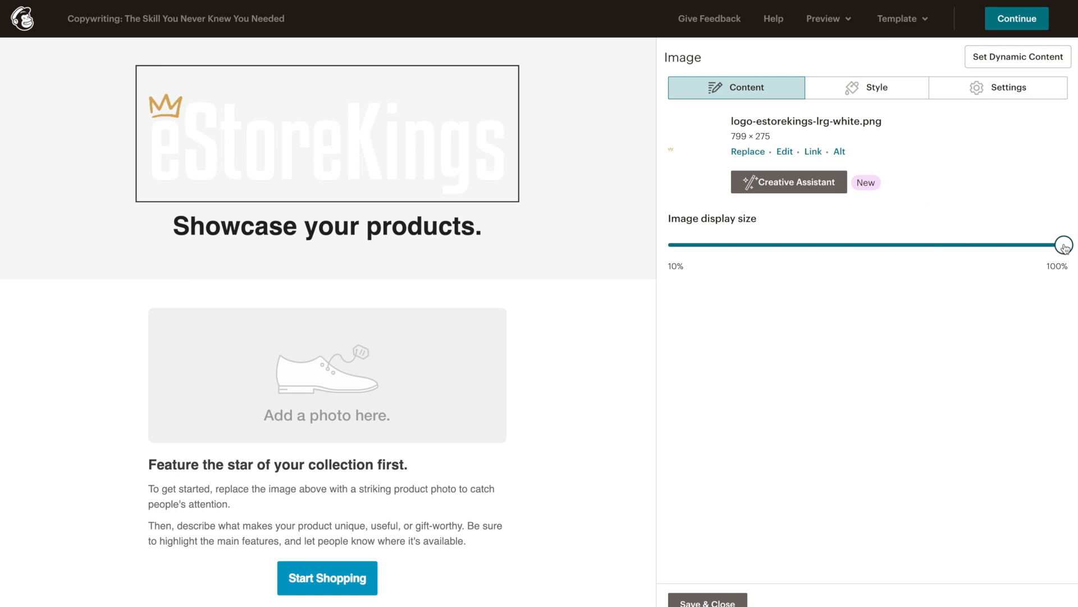
Step: Shrink the logo's display size in the header to about 64%
mouse_move(1066, 249)
left_mouse_down()
mouse_move(995, 249)
mouse_move(1067, 248)
left_mouse_up()
left_click_drag(1067, 247, 928, 245)
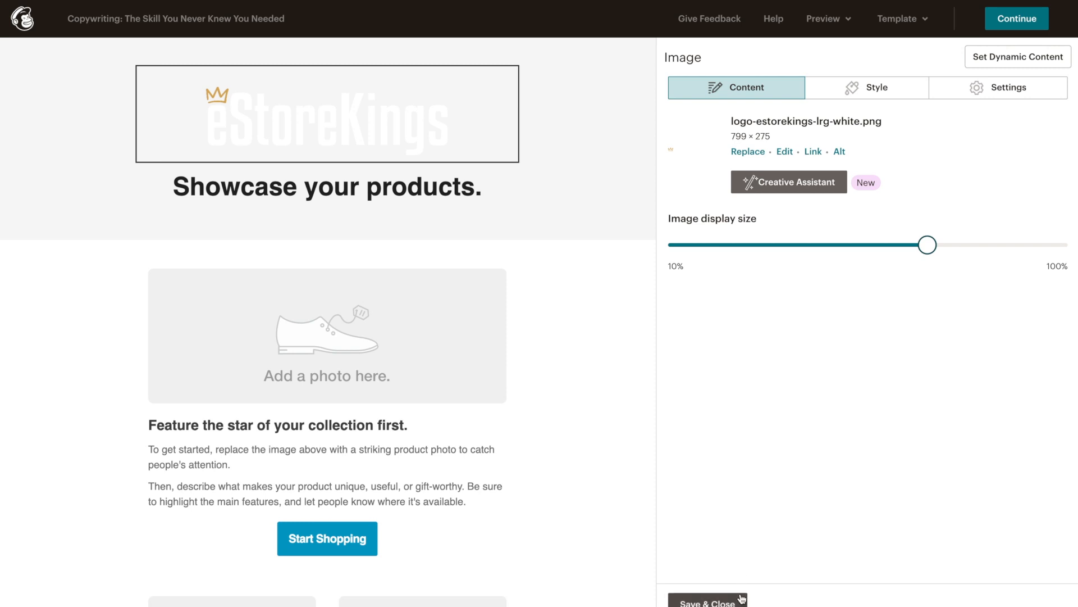
left_click(341, 187)
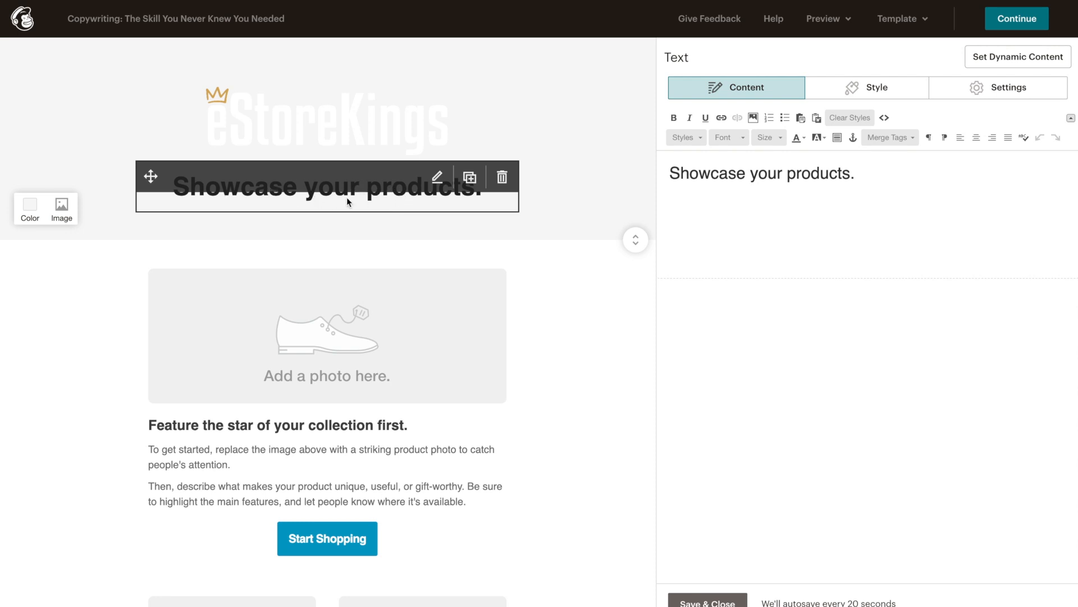
Step: Delete the 'Showcase your products.' heading block and confirm the deletion
left_click(502, 179)
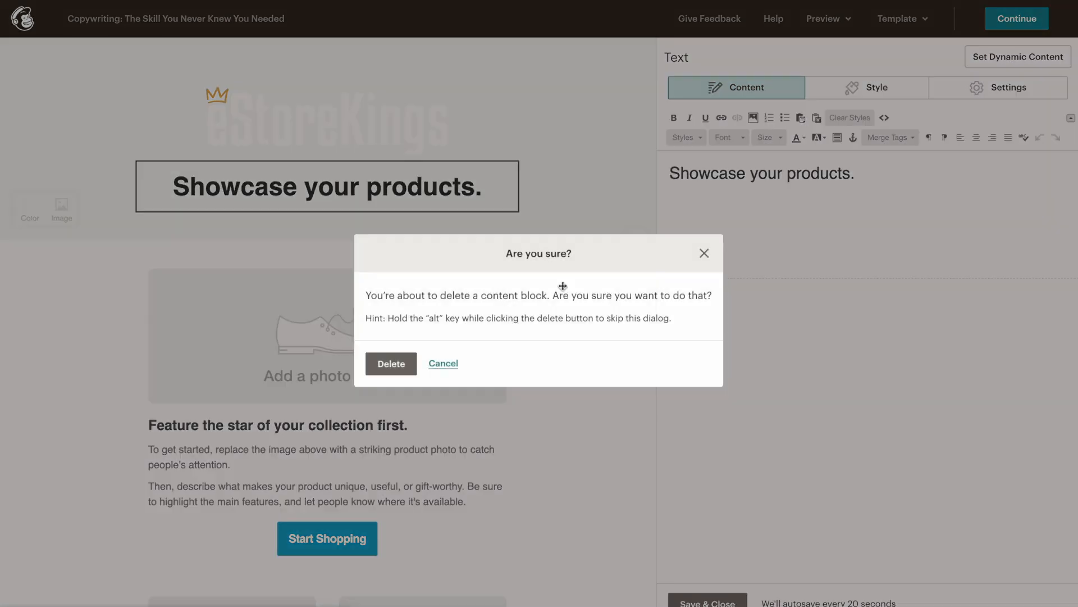
left_click(390, 365)
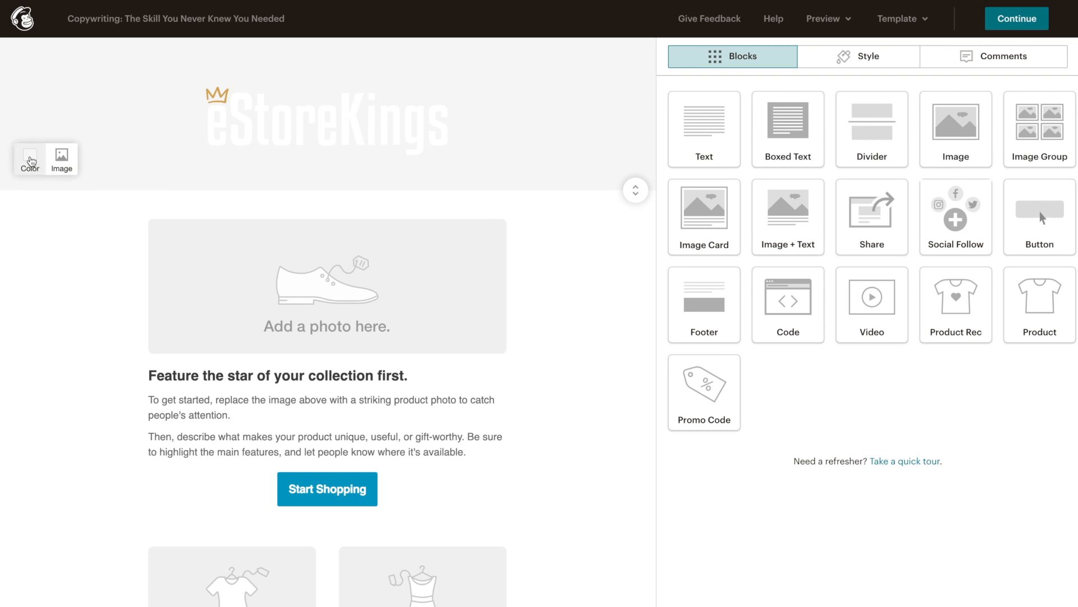
Step: Set the header section background behind the eStoreKings logo to dark grey #4e4c4c
left_click(31, 162)
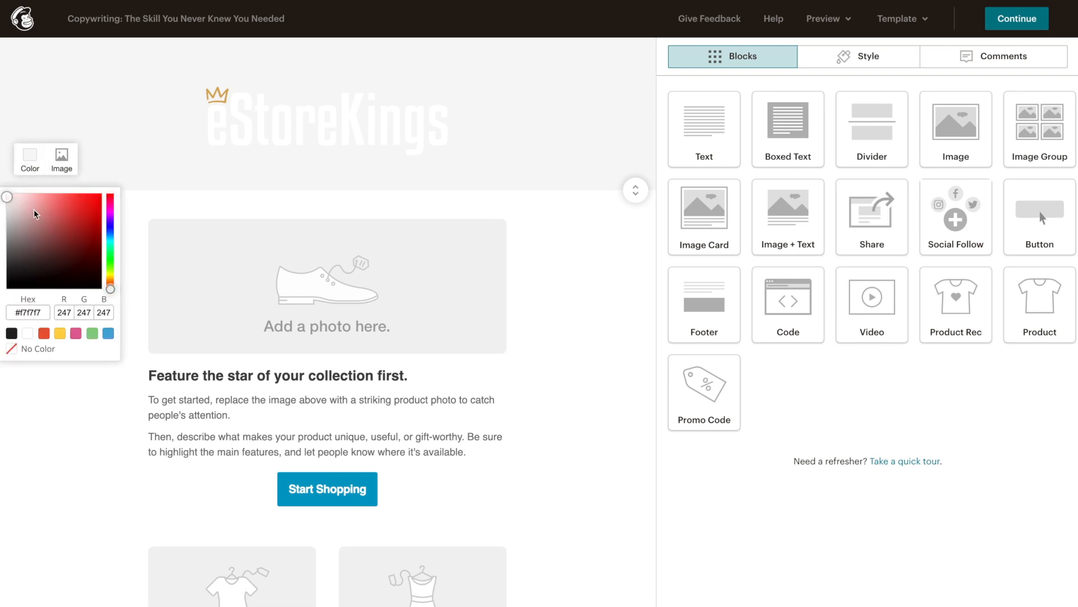
left_click(69, 211)
left_click(60, 231)
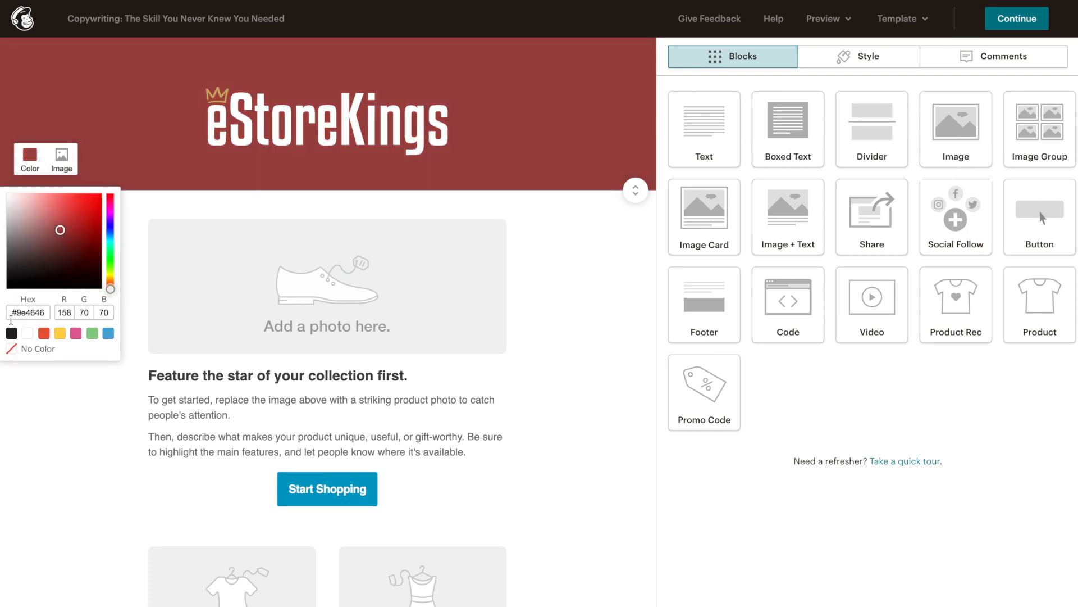
left_click(11, 333)
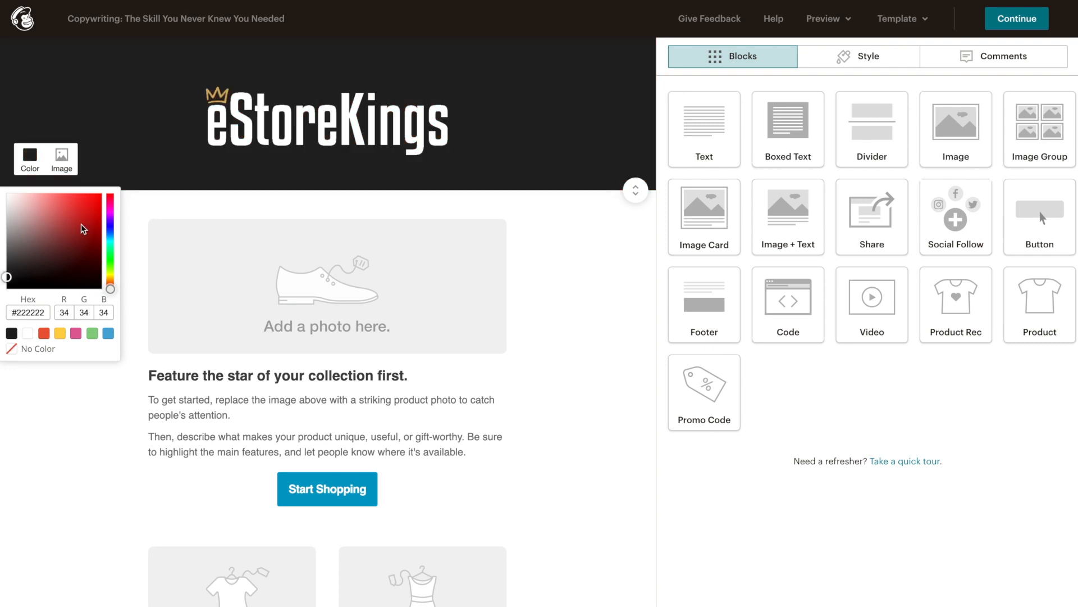
left_click(10, 260)
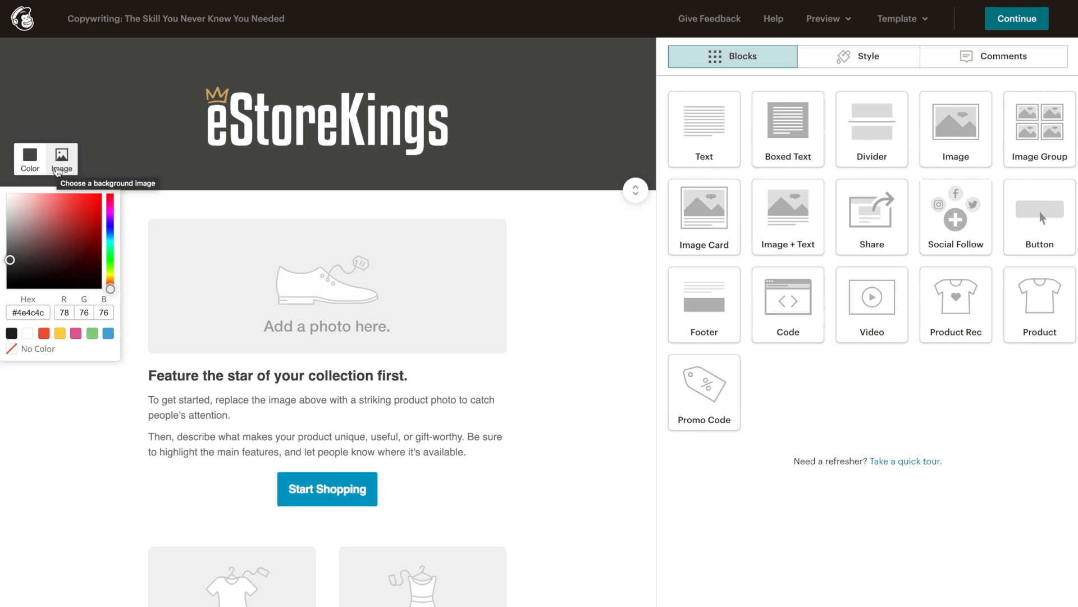
mouse_move(247, 111)
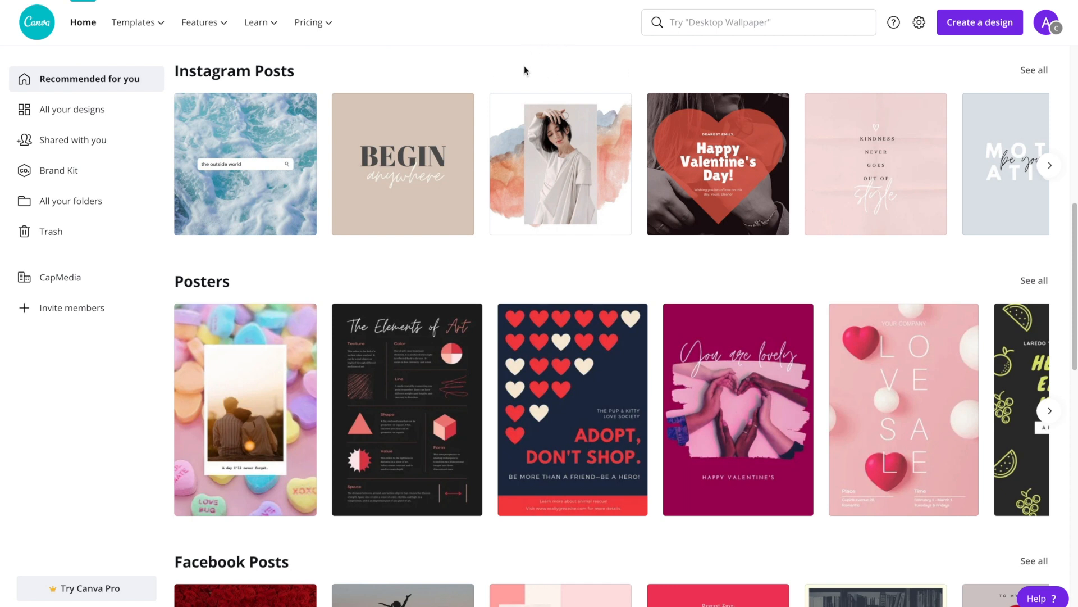
Step: Search Canva for 'email h' and choose the Email Header template results
mouse_move(143, 25)
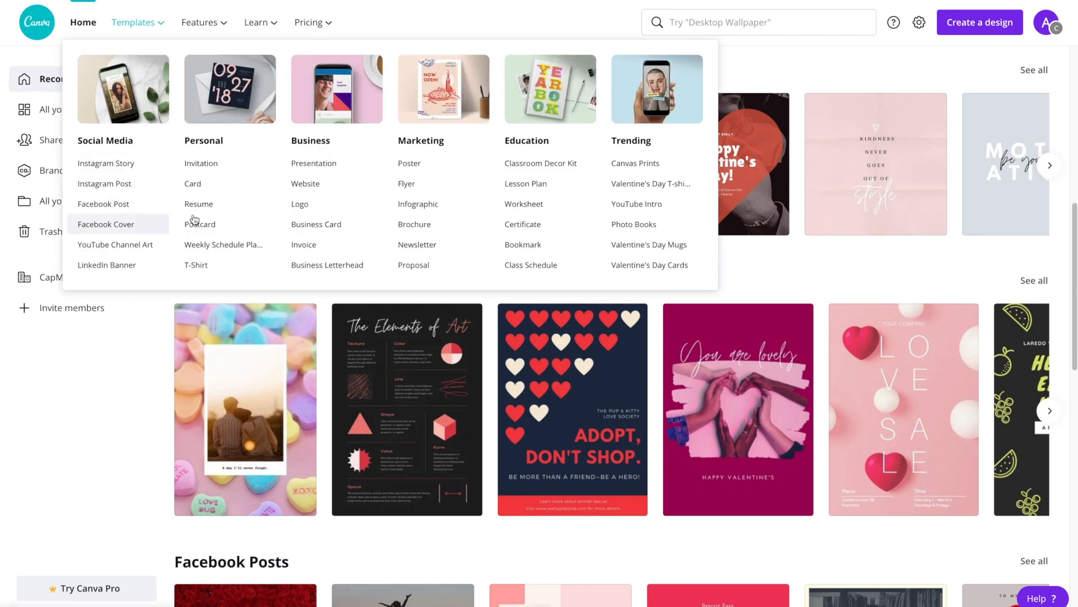
left_click(700, 23)
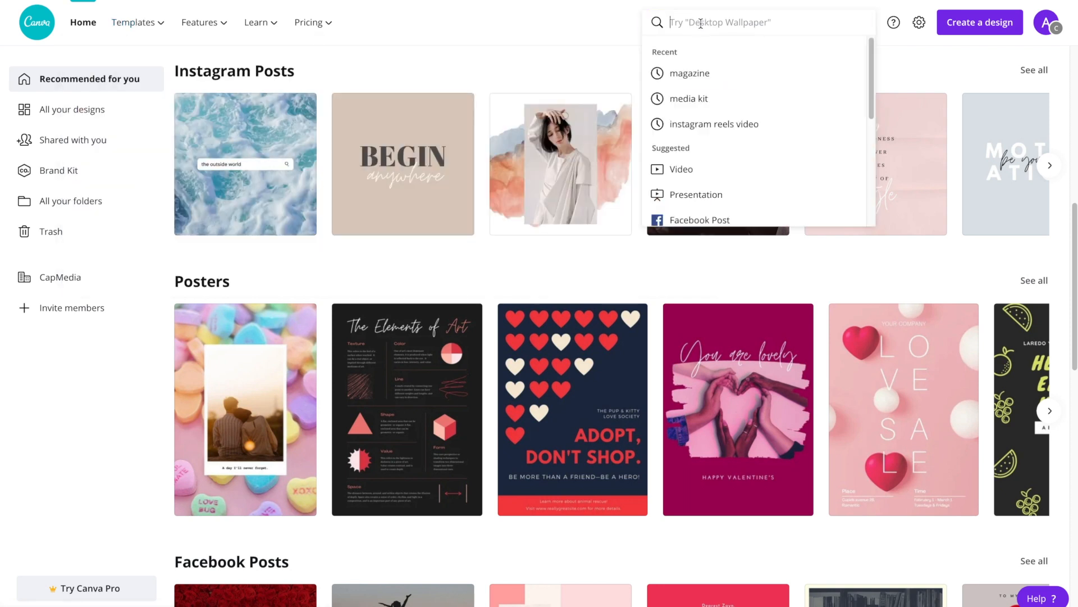
type("email h")
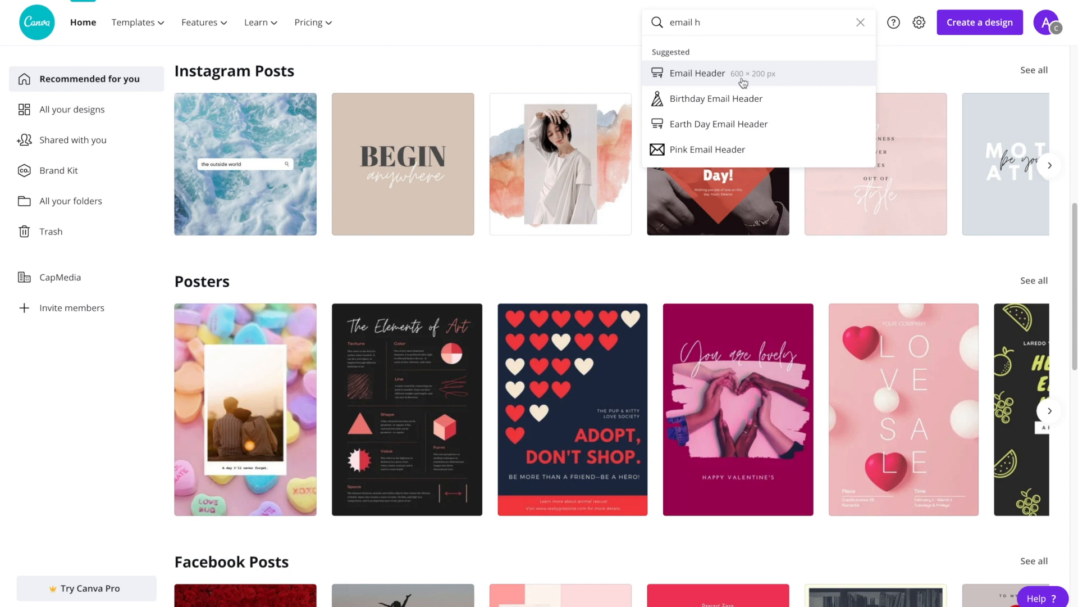
left_click(792, 78)
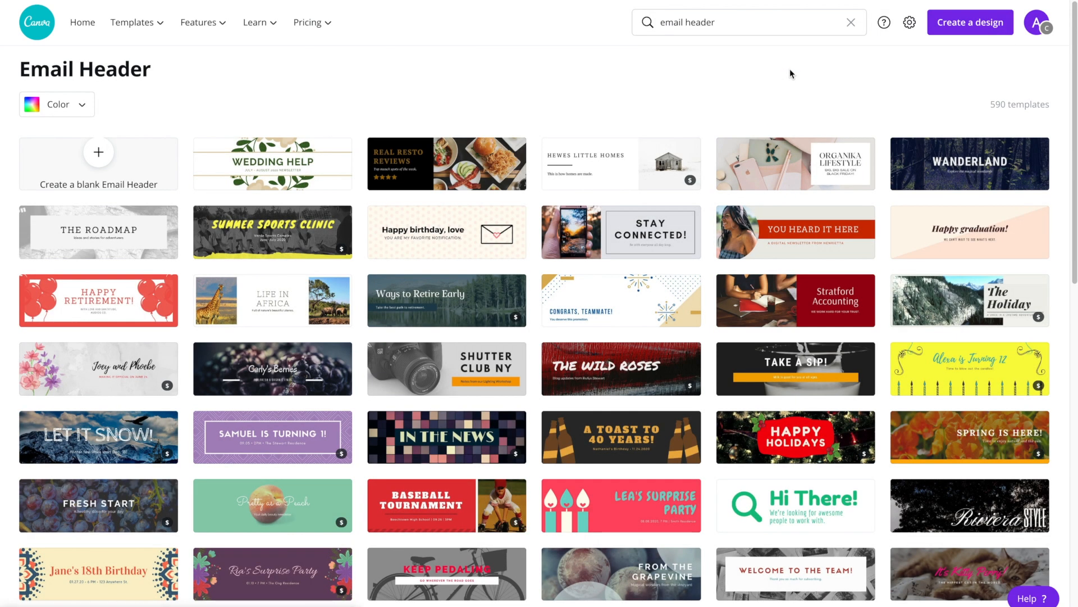
Step: Start a new design from the Wanderland forest email header template
mouse_move(1074, 82)
left_mouse_down()
mouse_move(1073, 96)
mouse_move(1069, 73)
left_mouse_up()
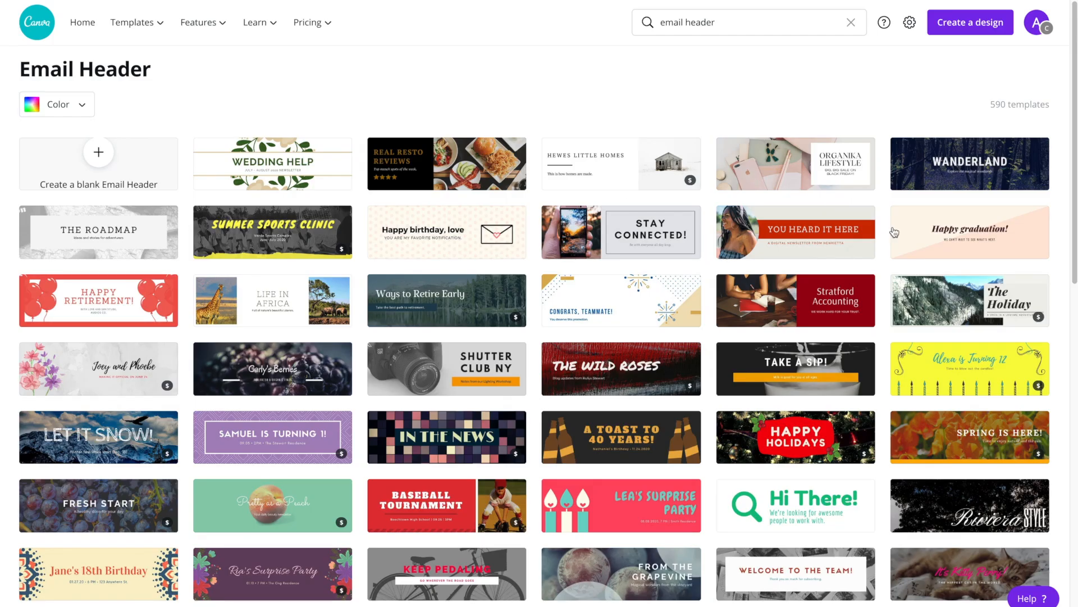
mouse_move(917, 159)
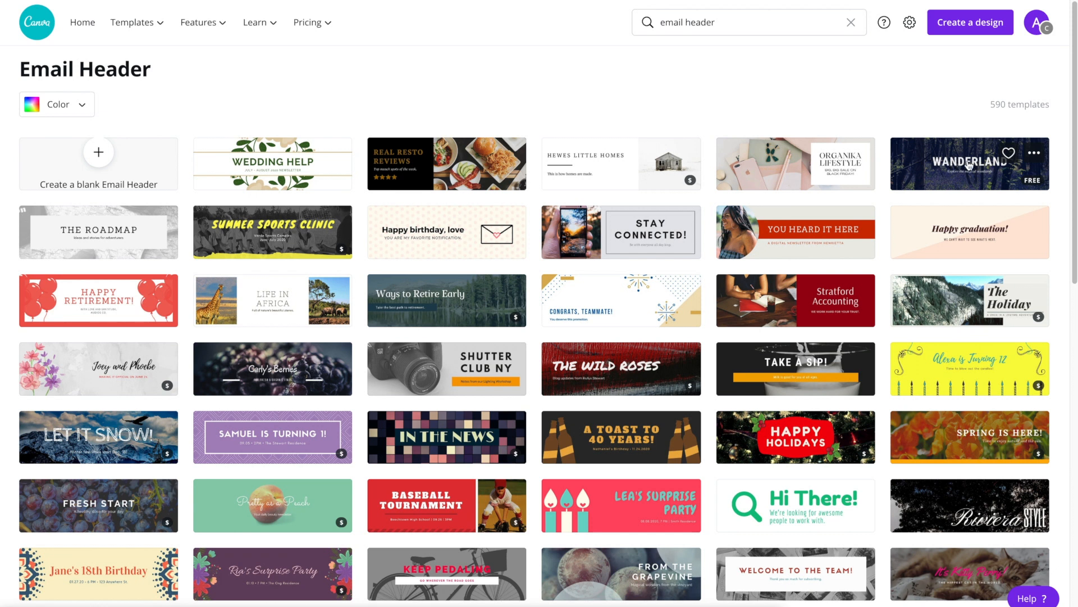
left_click(920, 168)
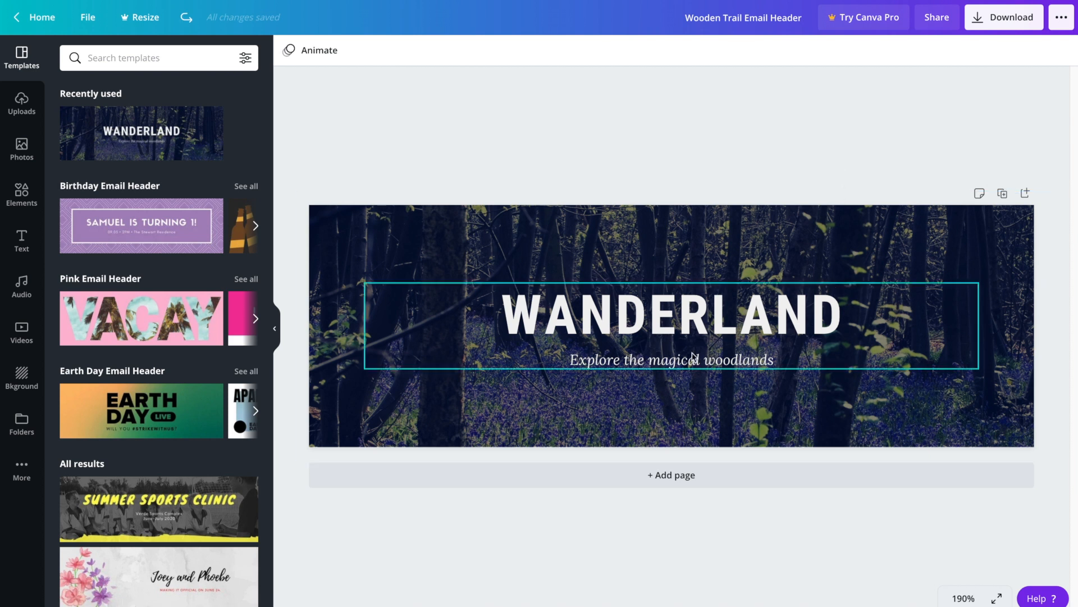
Step: Delete the WANDERLAND title and 'Explore the magical woodlands' subtitle from the forest header
left_click(773, 317)
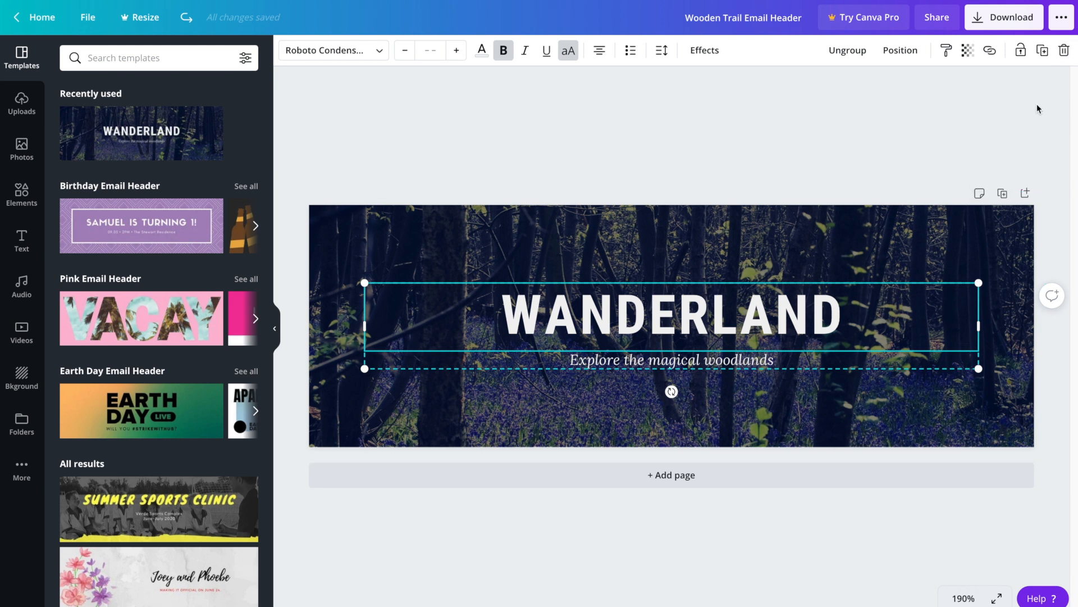
key("Delete")
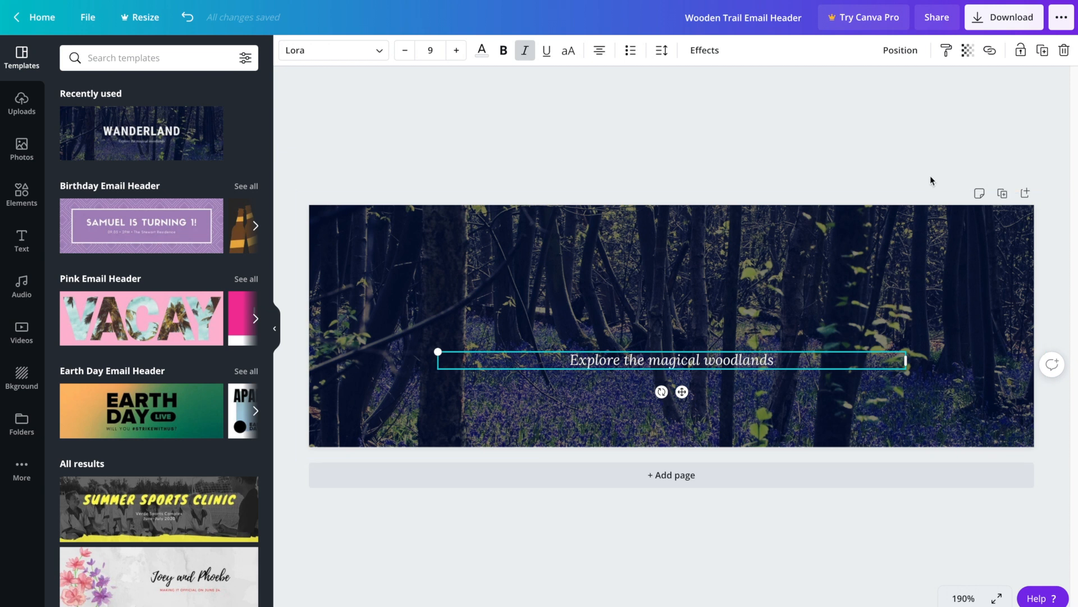
key("Delete")
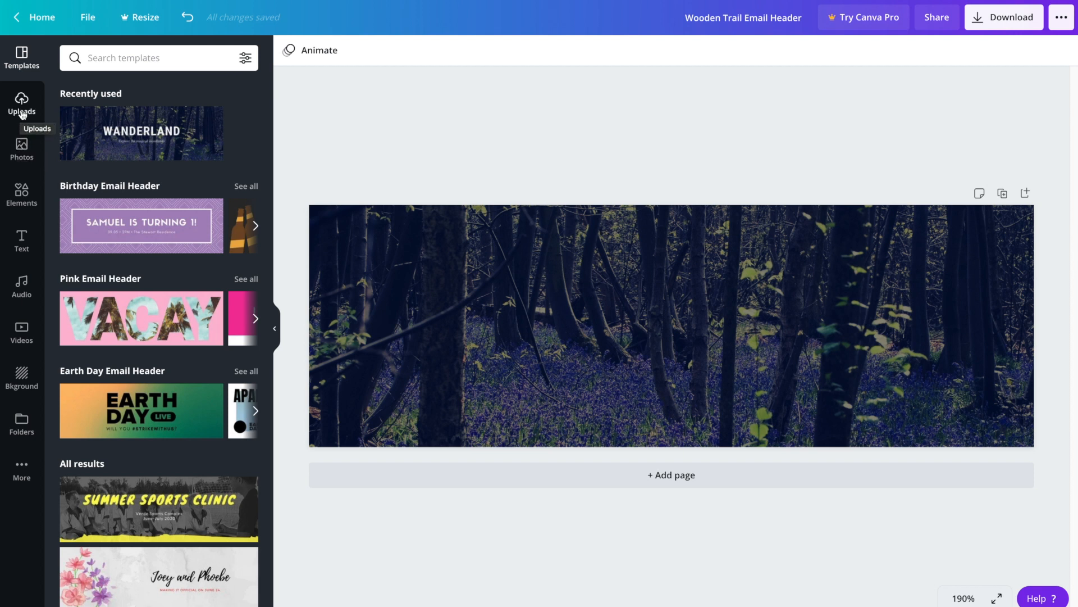
left_click(23, 150)
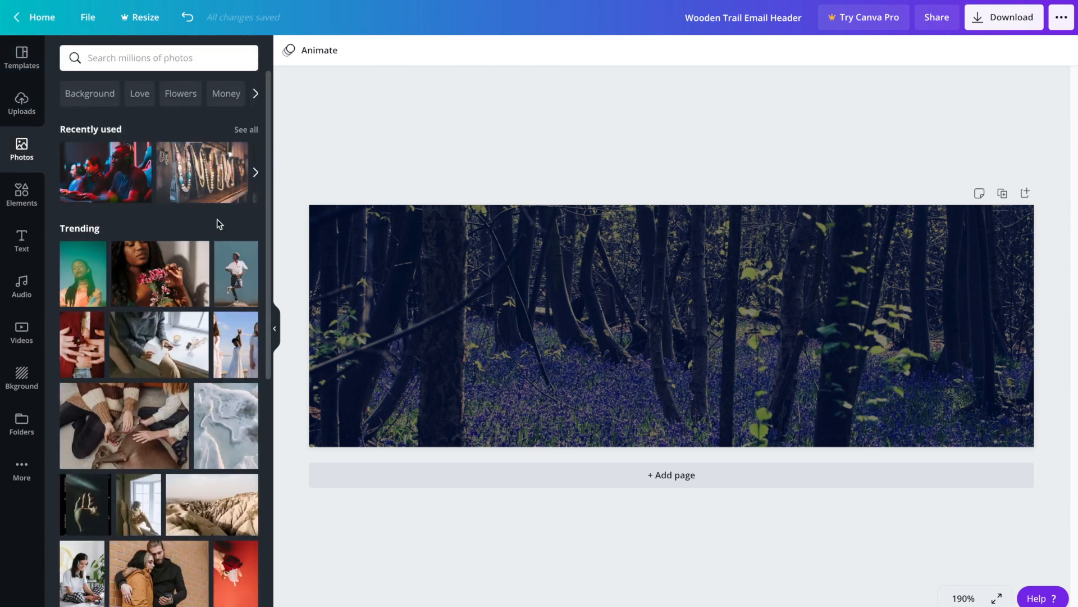
Step: Search photos for 'laptop' and drop the notebook-writing laptop photo onto the header background
left_click(189, 58)
type("laptop")
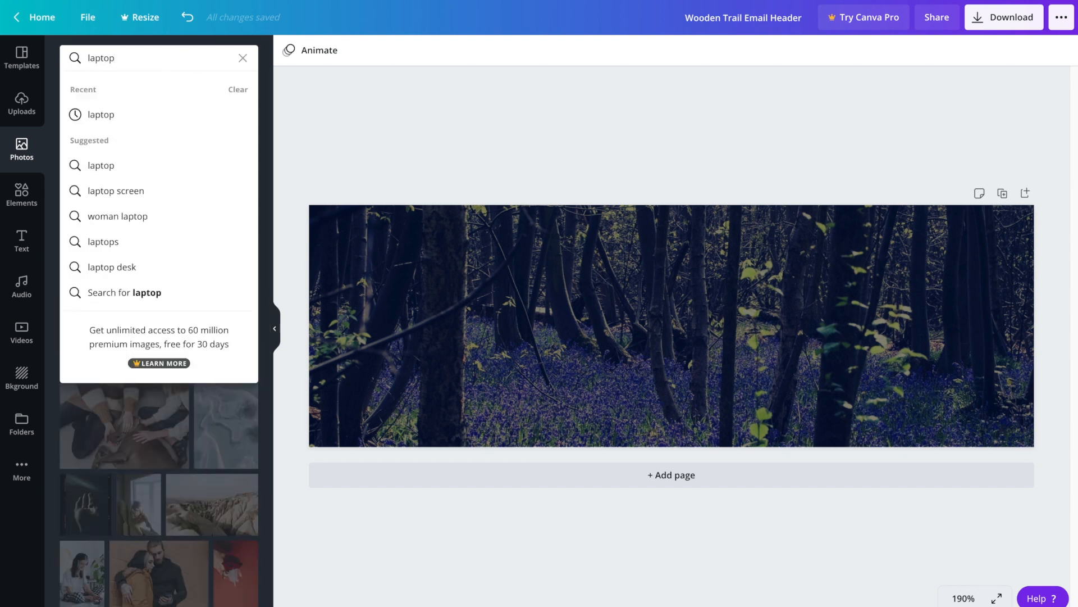
key("Return")
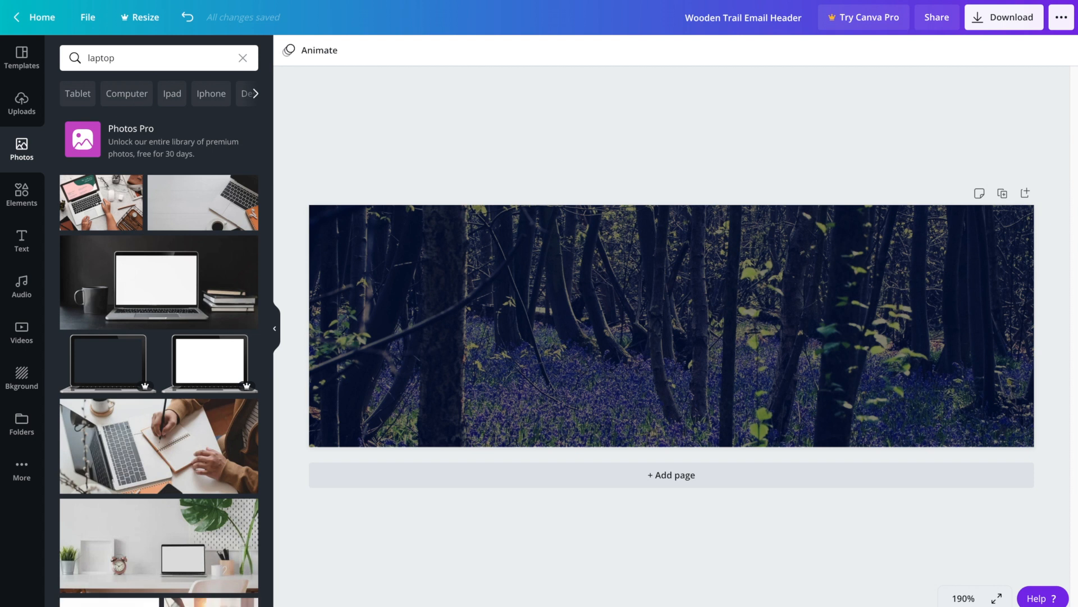
left_click_drag(267, 151, 266, 179)
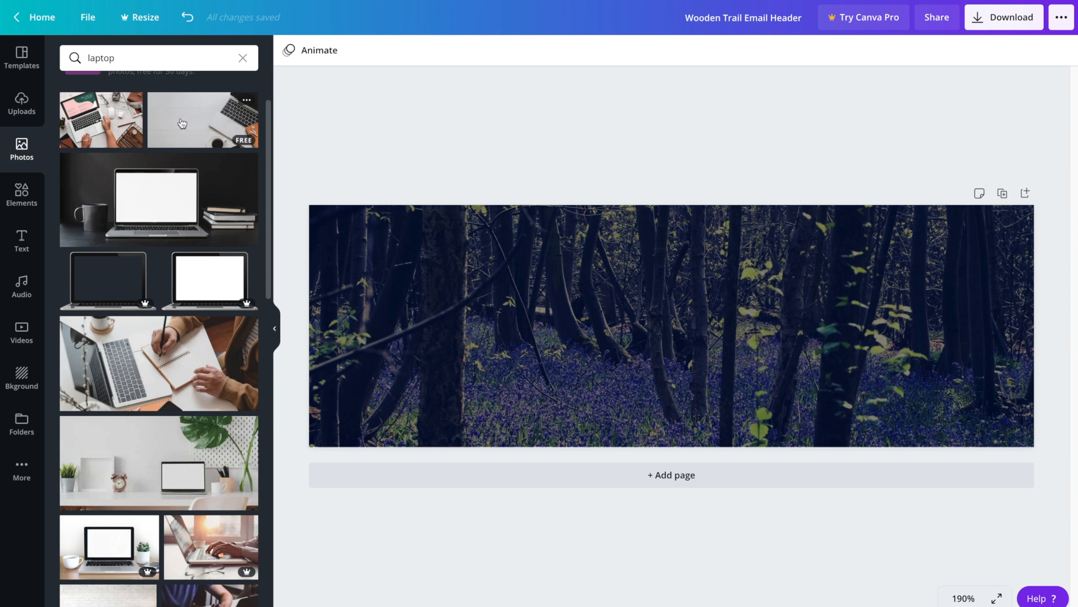
left_click_drag(267, 129, 267, 132)
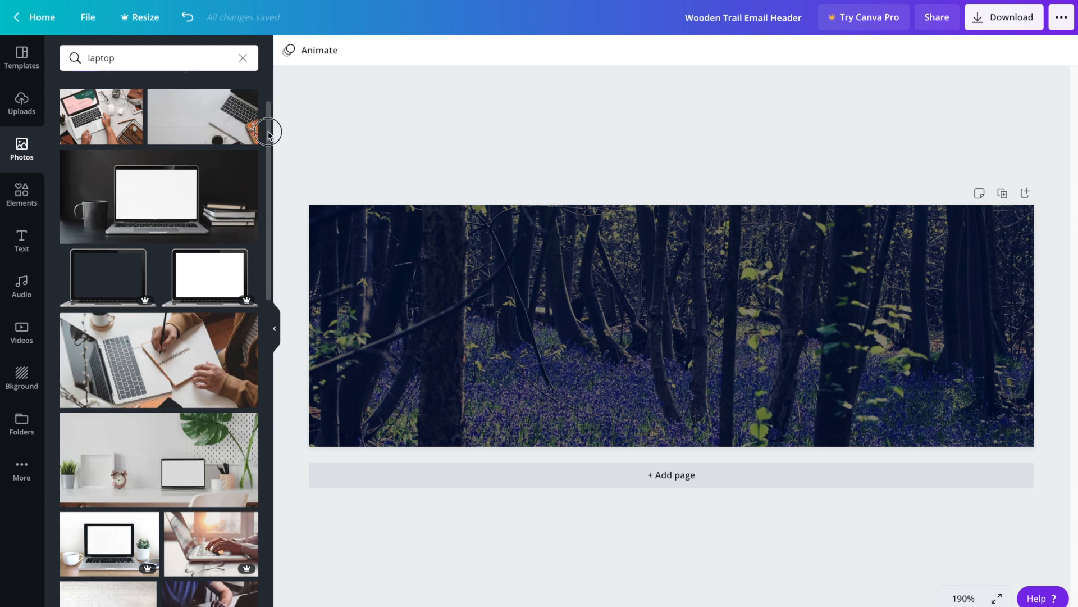
left_click_drag(268, 135, 268, 140)
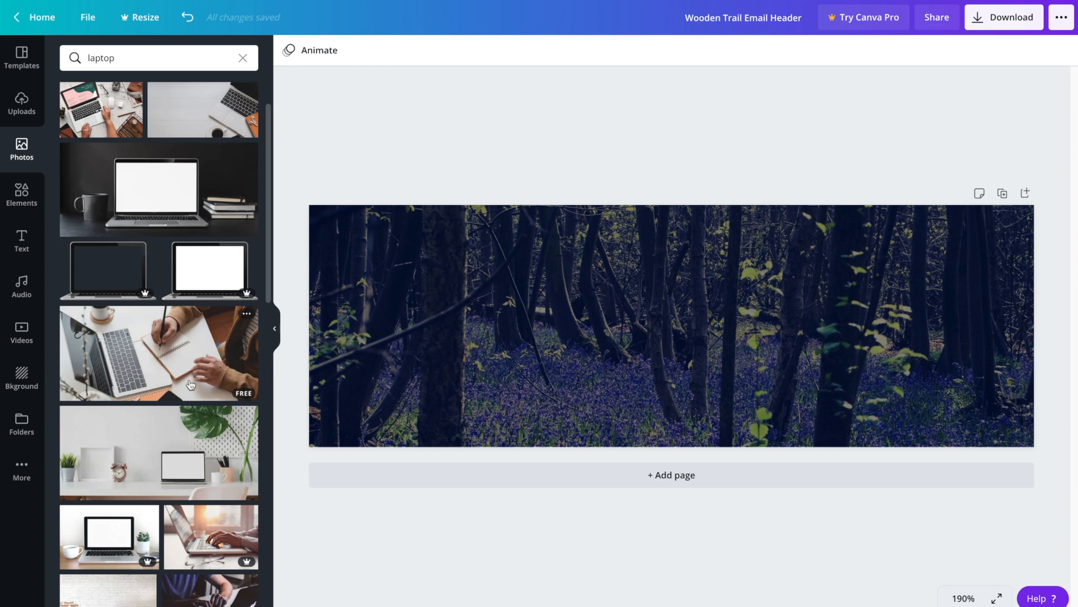
left_click_drag(129, 334, 337, 356)
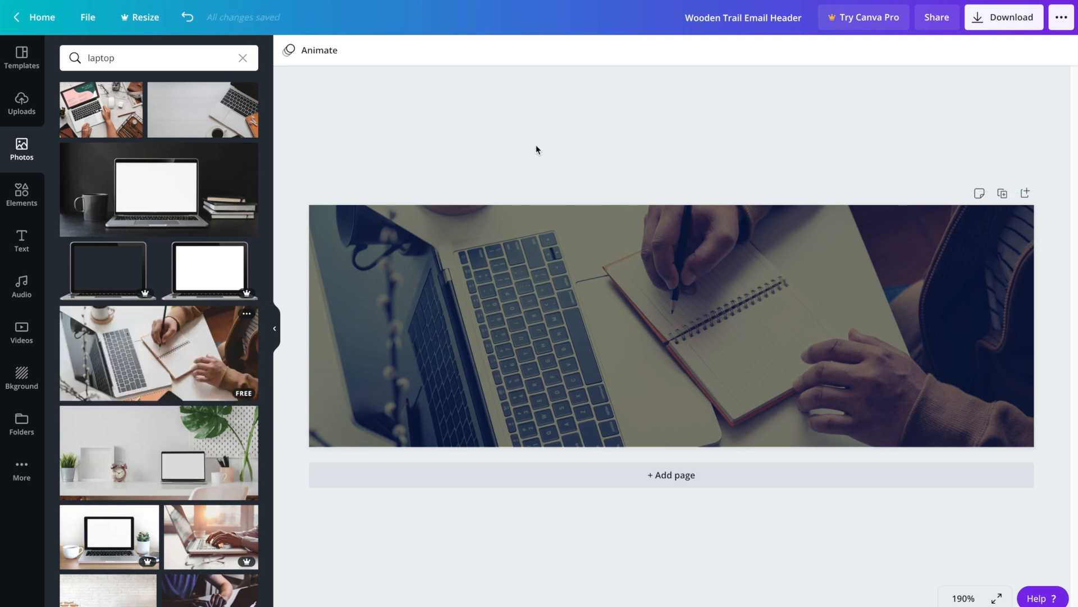
Step: Crop the laptop photo, shifting it within the frame to keep hands, notebook and keyboard visible
left_click(545, 340)
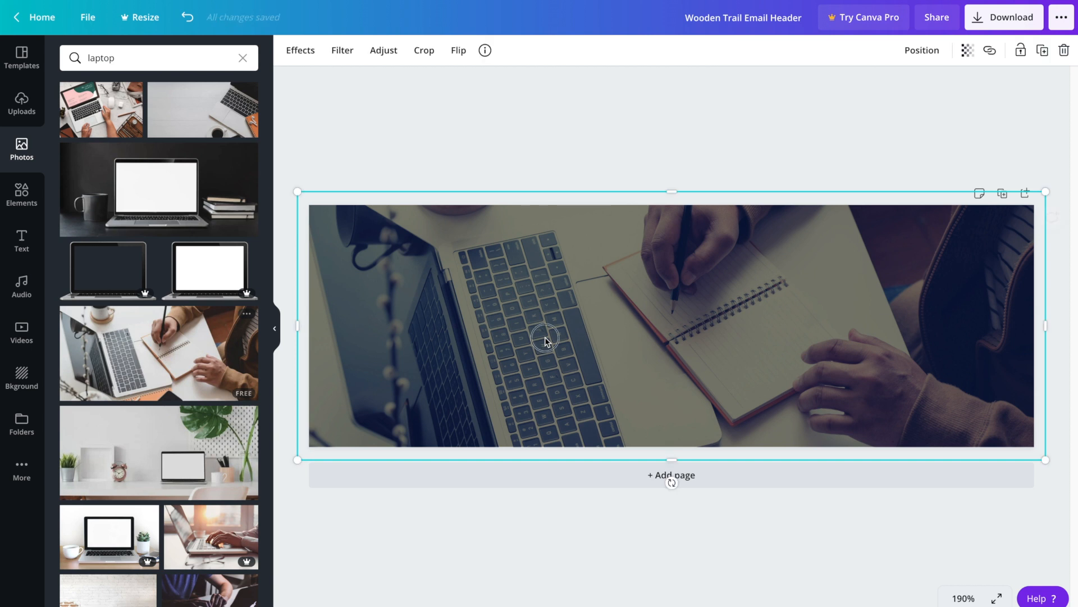
double_click(544, 340)
mouse_move(666, 382)
left_mouse_down()
mouse_move(669, 337)
mouse_move(673, 390)
left_mouse_up()
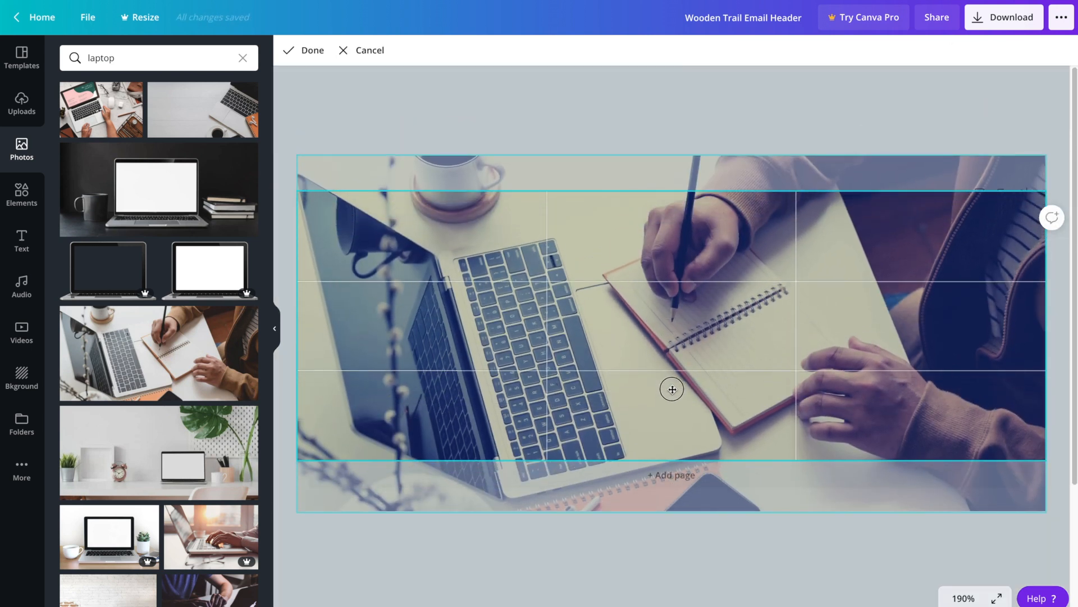
left_click(561, 125)
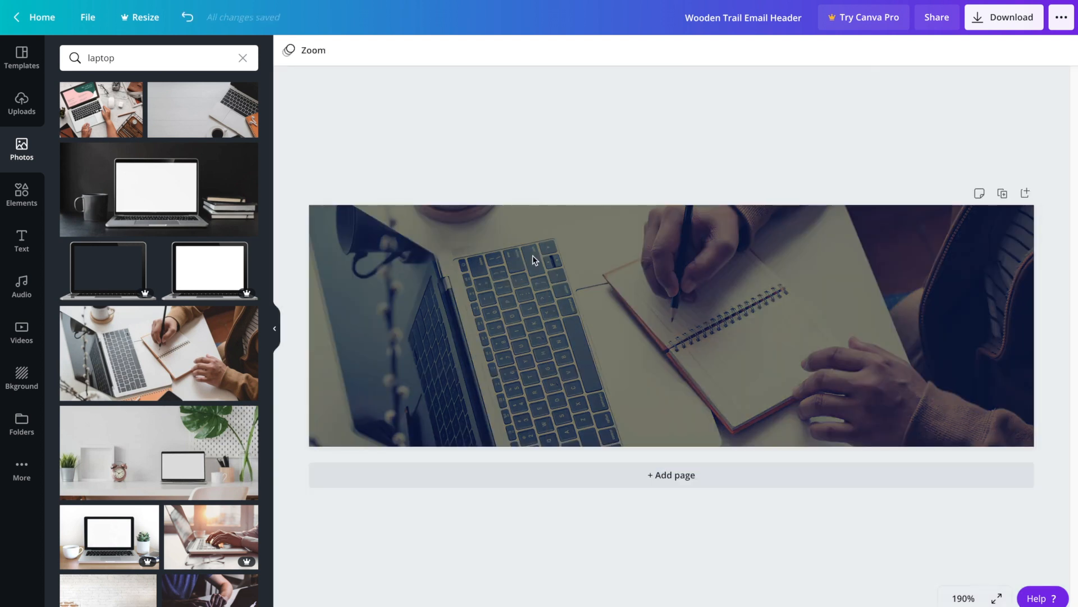
left_click(488, 318)
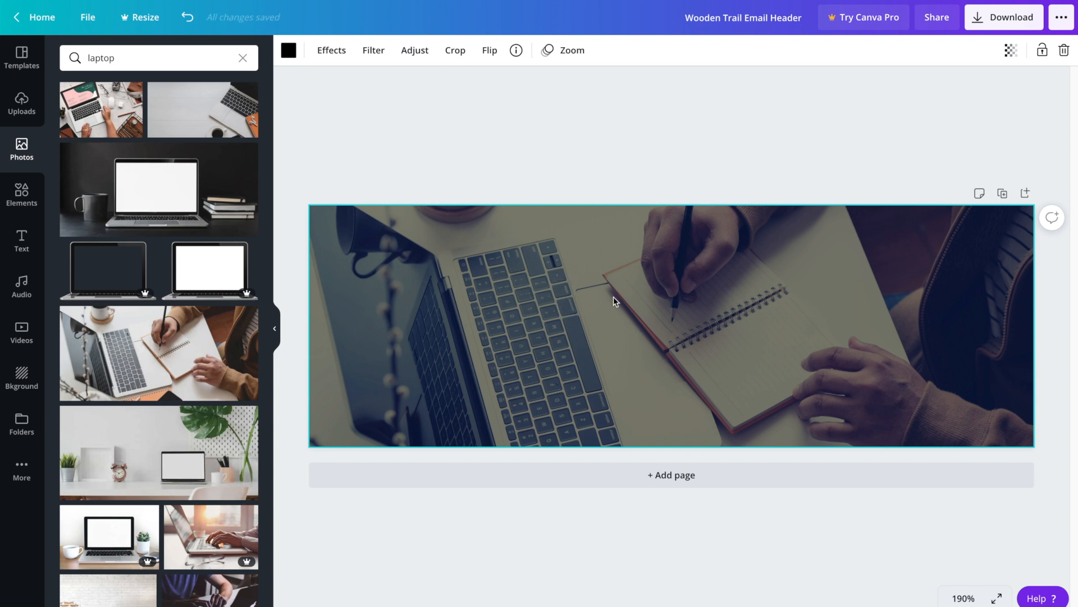
Step: Adjust the laptop photo to contrast -9, tint 0 and X-Process 0
left_click(416, 53)
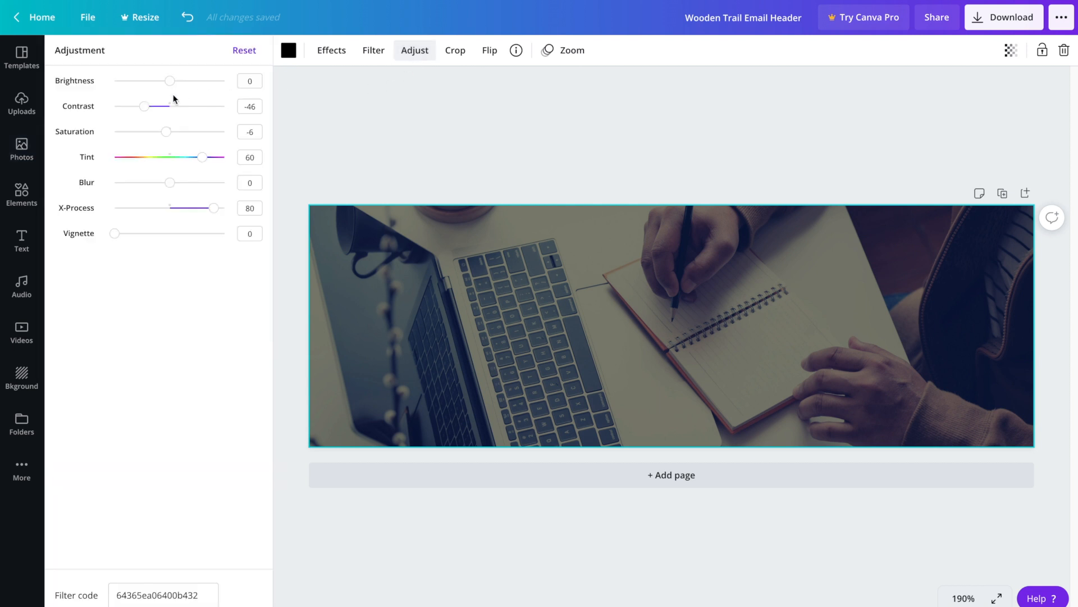
left_click_drag(145, 108, 164, 106)
left_click_drag(201, 159, 171, 160)
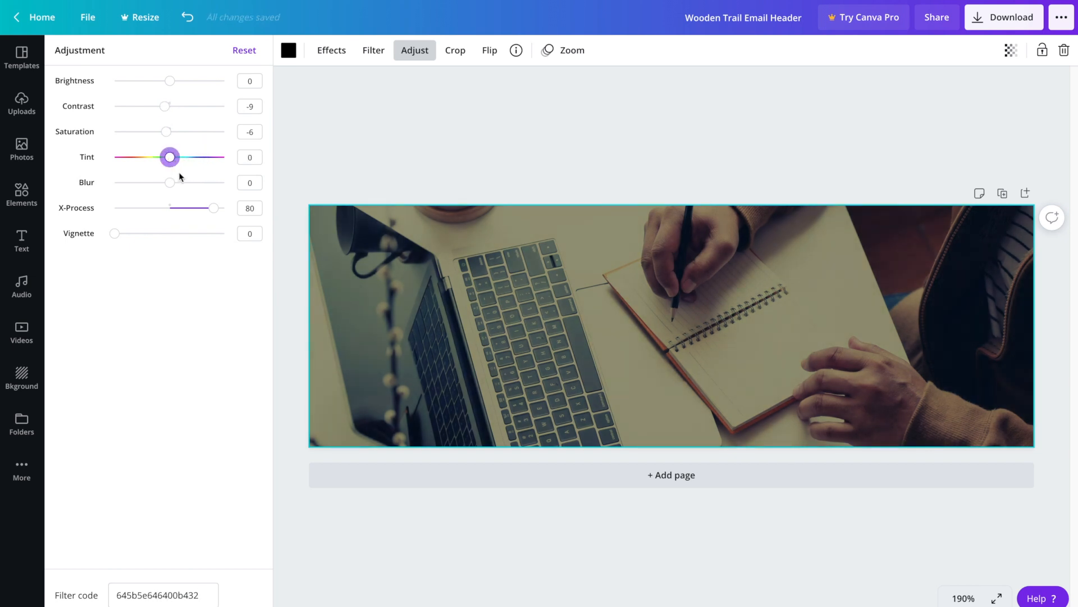
left_click_drag(212, 209, 170, 211)
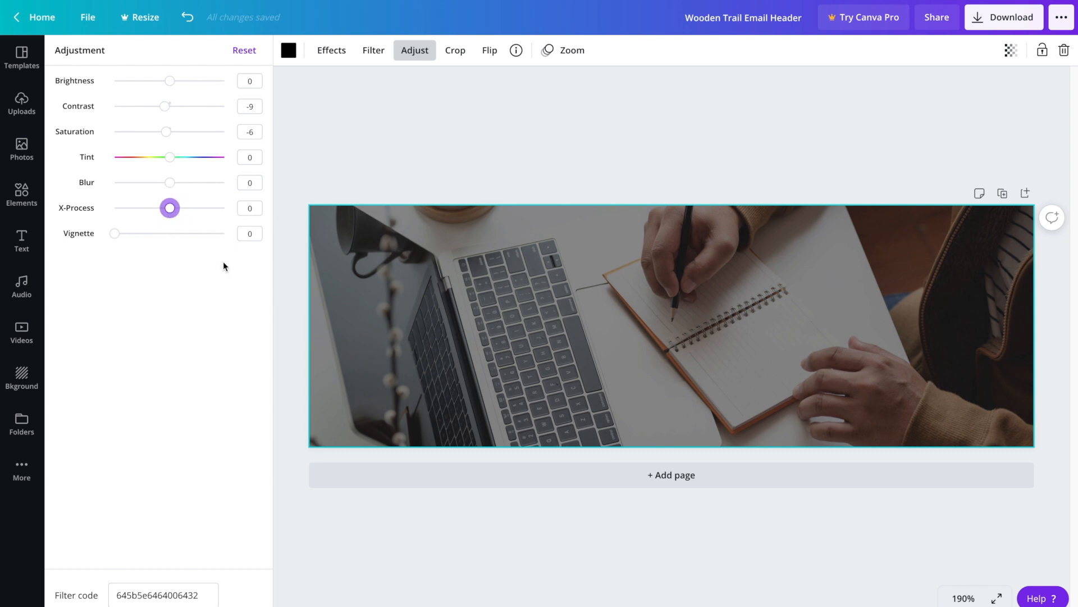
left_click(415, 50)
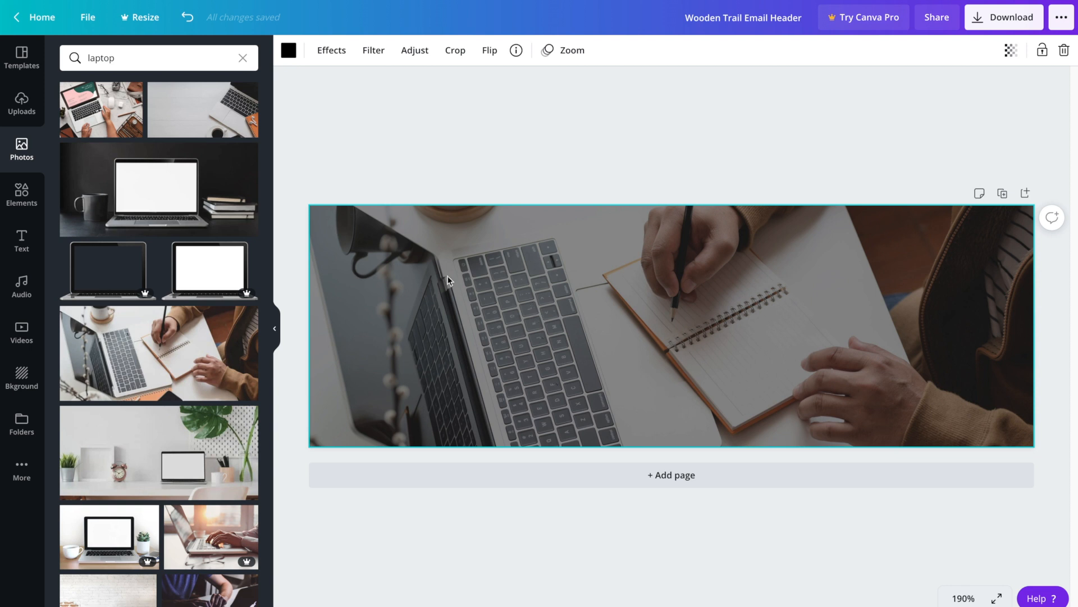
left_click(451, 168)
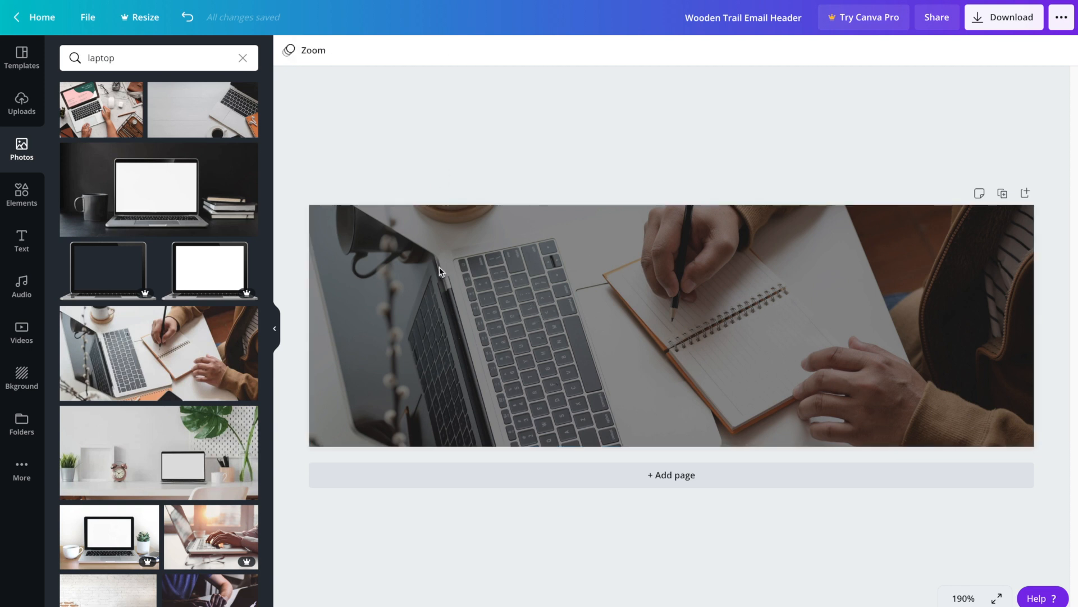
left_click(436, 298)
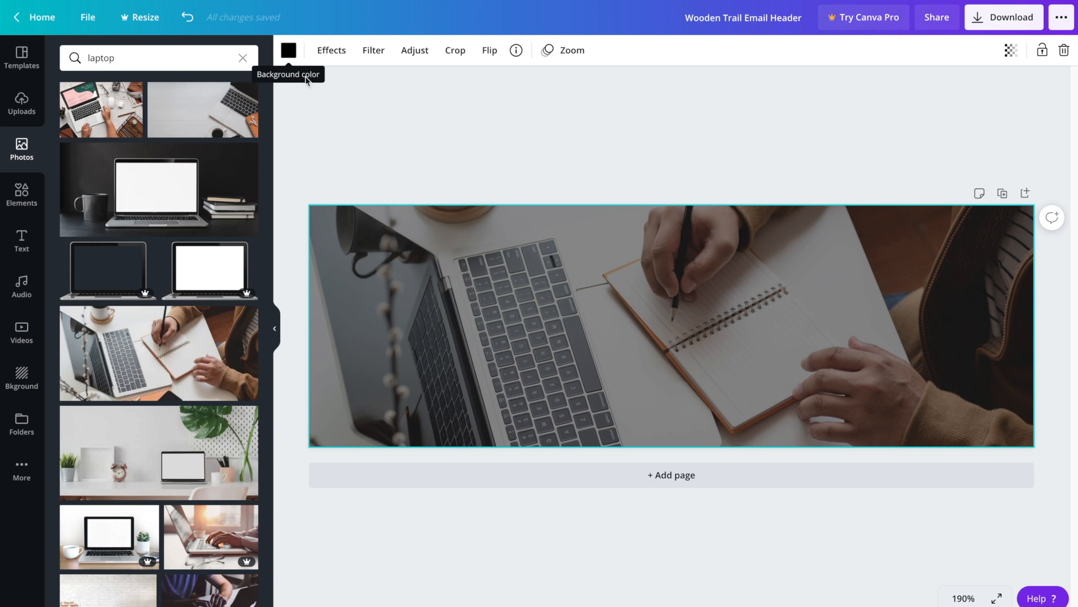
Step: Lower the laptop photo's transparency to 39 to darken the header
left_click(1010, 51)
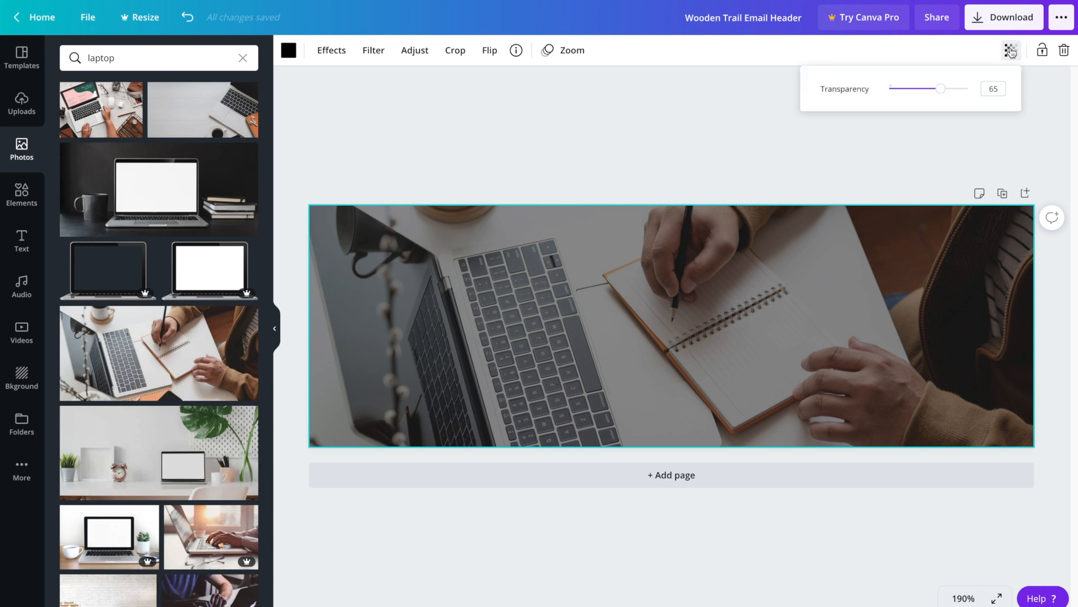
left_click_drag(942, 90, 921, 88)
left_click(922, 151)
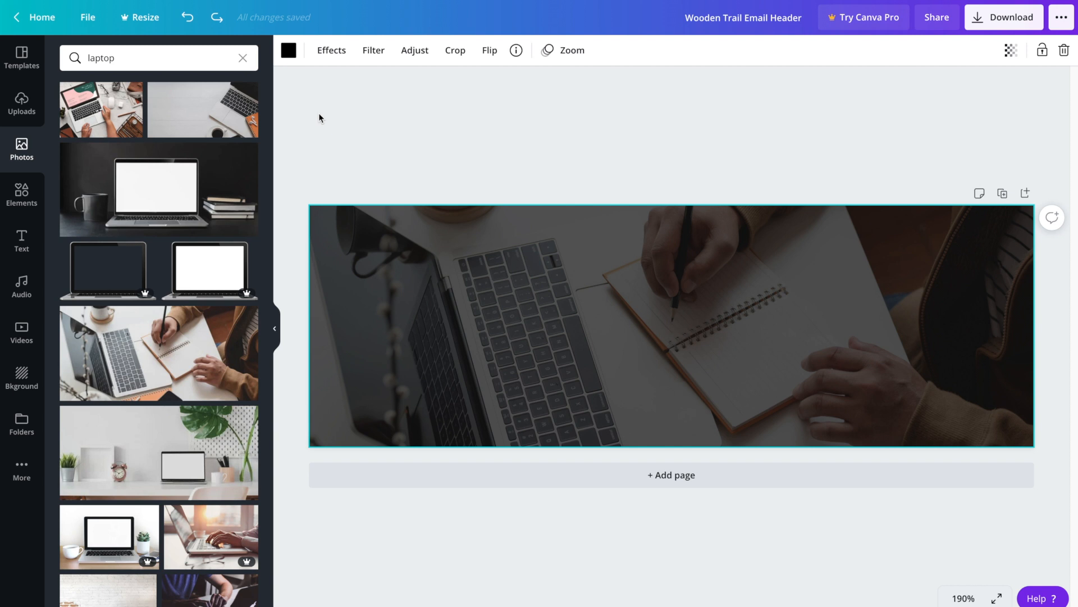
left_click(18, 201)
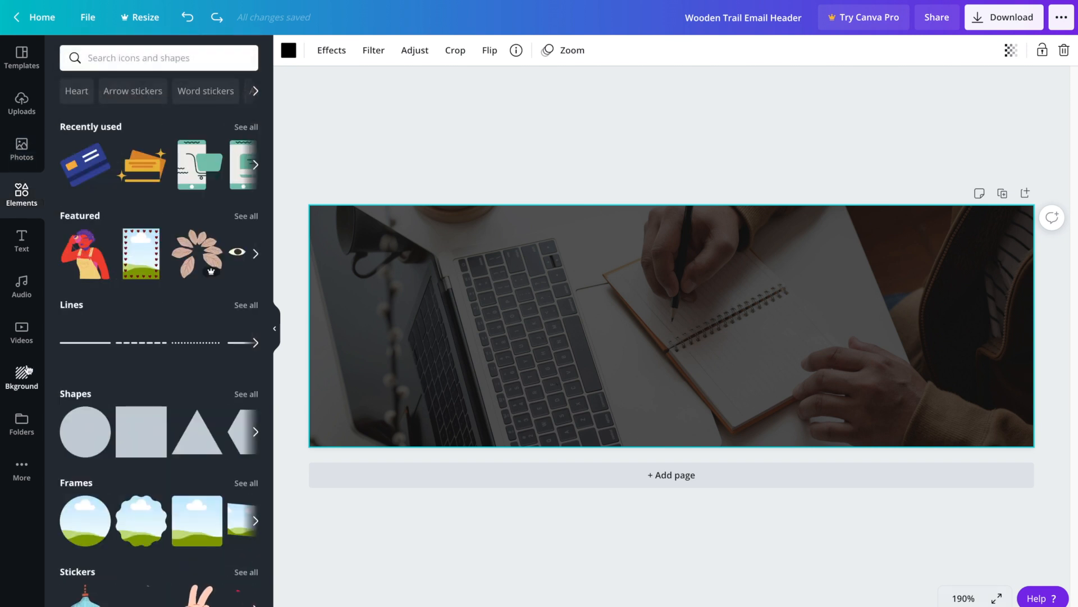
Step: Add a square shape, stretch it across the whole header, and colour it dark blue
left_click(122, 420)
left_click_drag(643, 369, 339, 294)
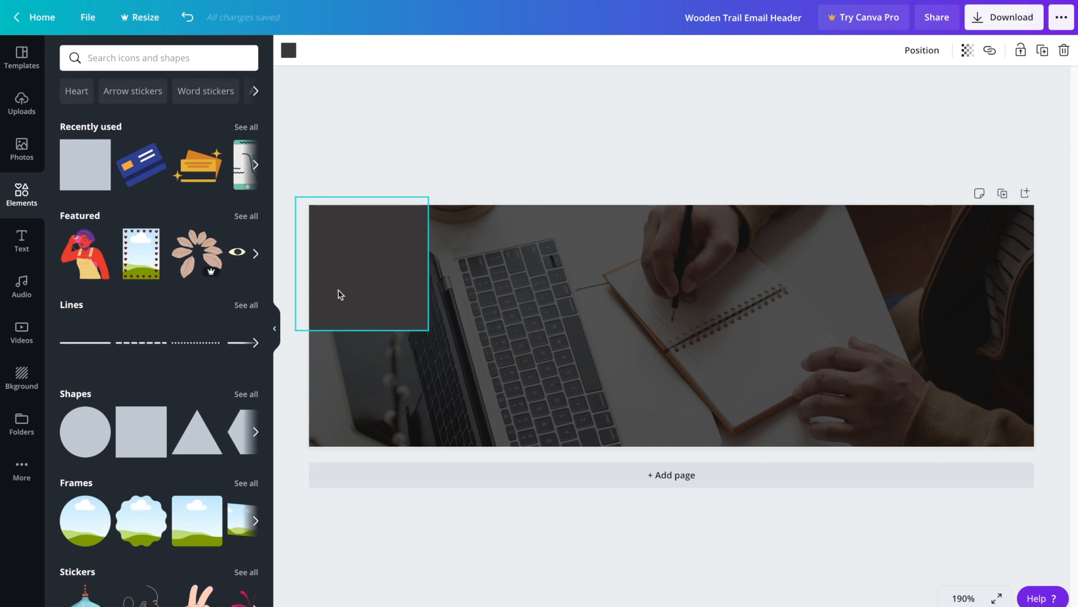
left_click_drag(429, 257, 1050, 287)
left_click_drag(671, 329, 674, 453)
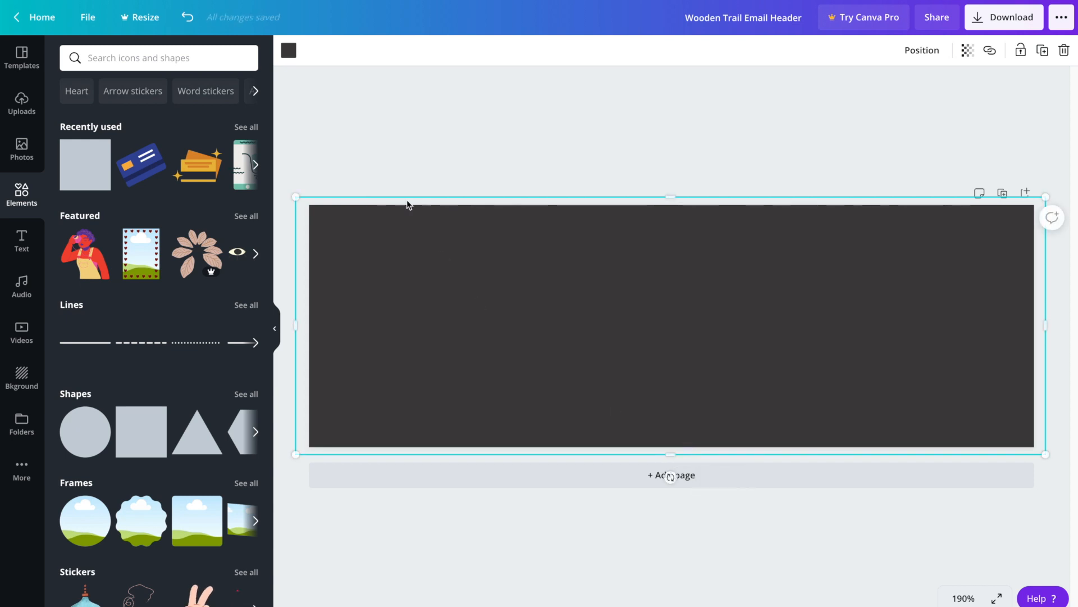
left_click(290, 53)
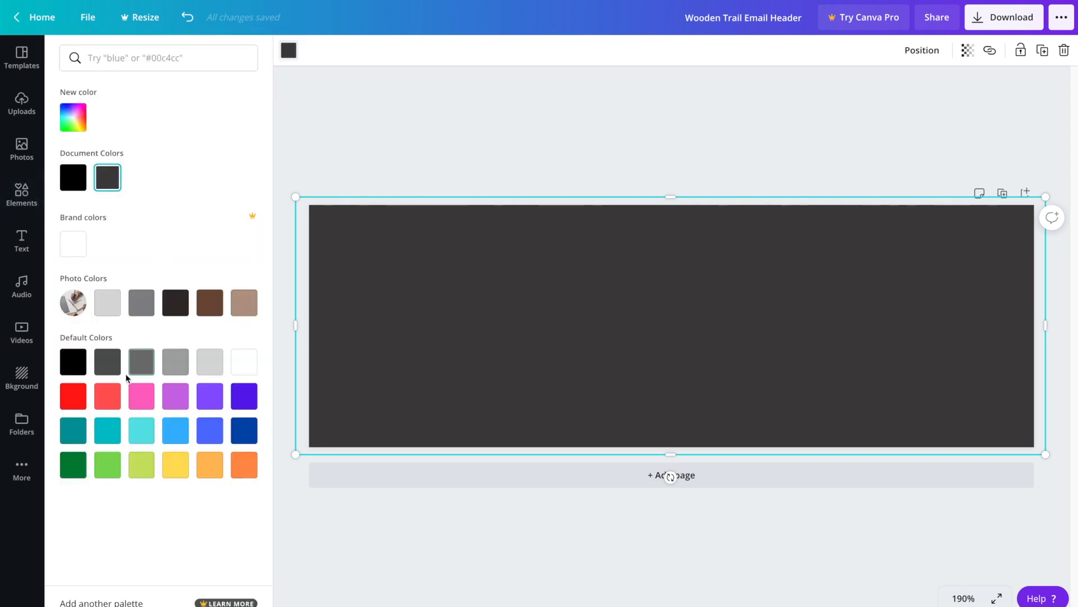
left_click(244, 435)
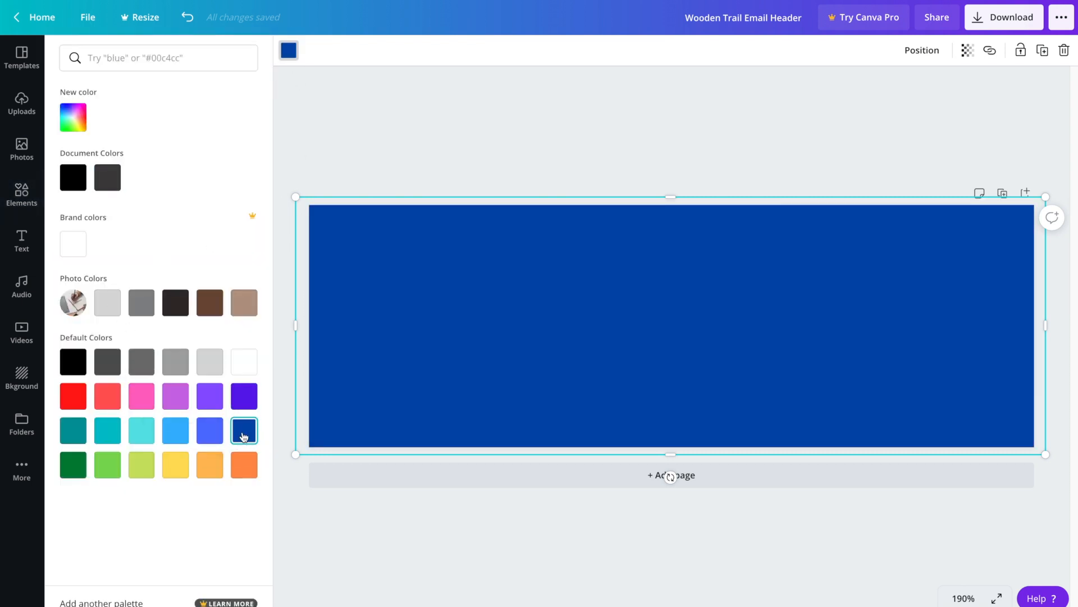
left_click(535, 128)
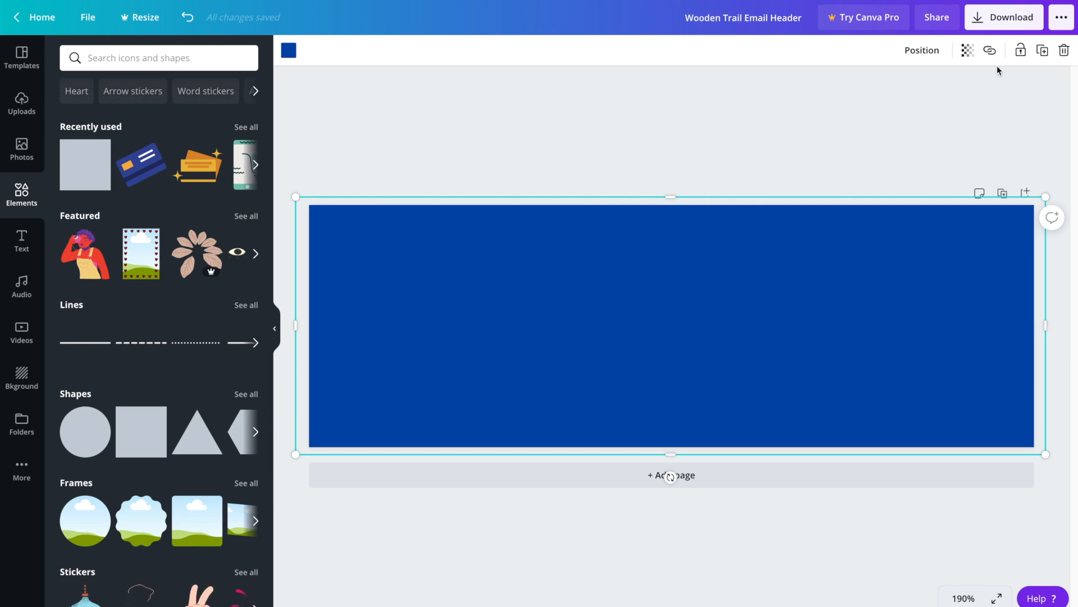
Step: Set the blue overlay rectangle's transparency to 58, then move it aside and delete it
left_click(973, 54)
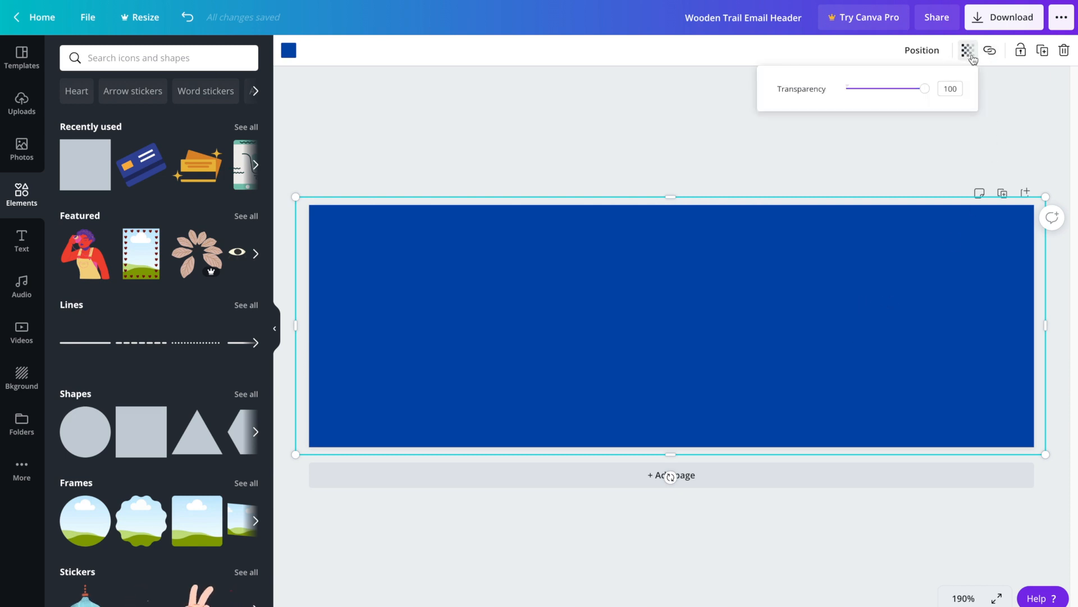
left_click(924, 90)
left_click_drag(925, 91, 886, 90)
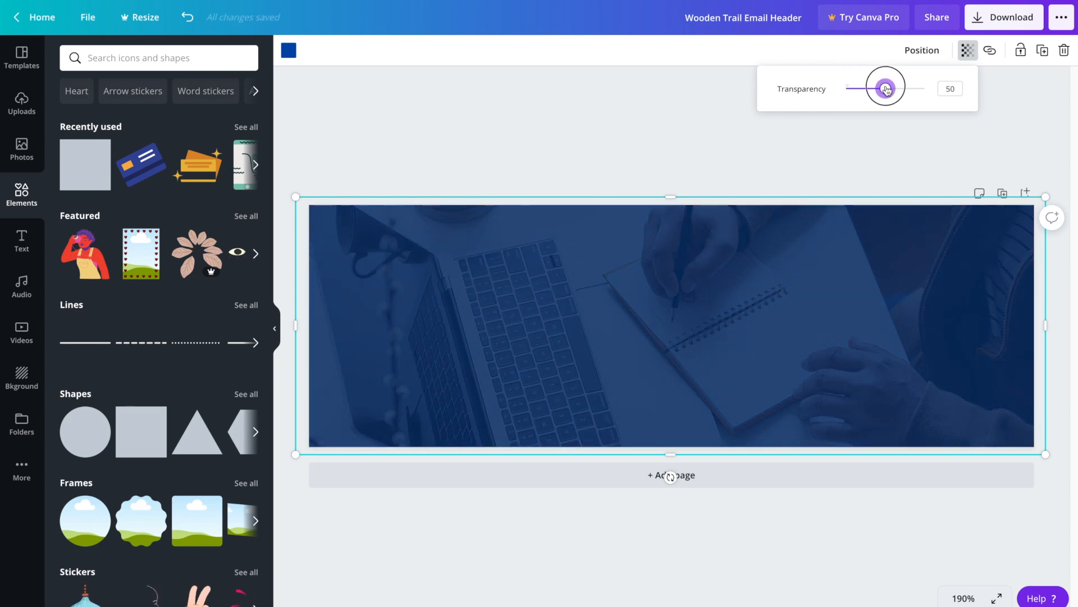
left_click(421, 261)
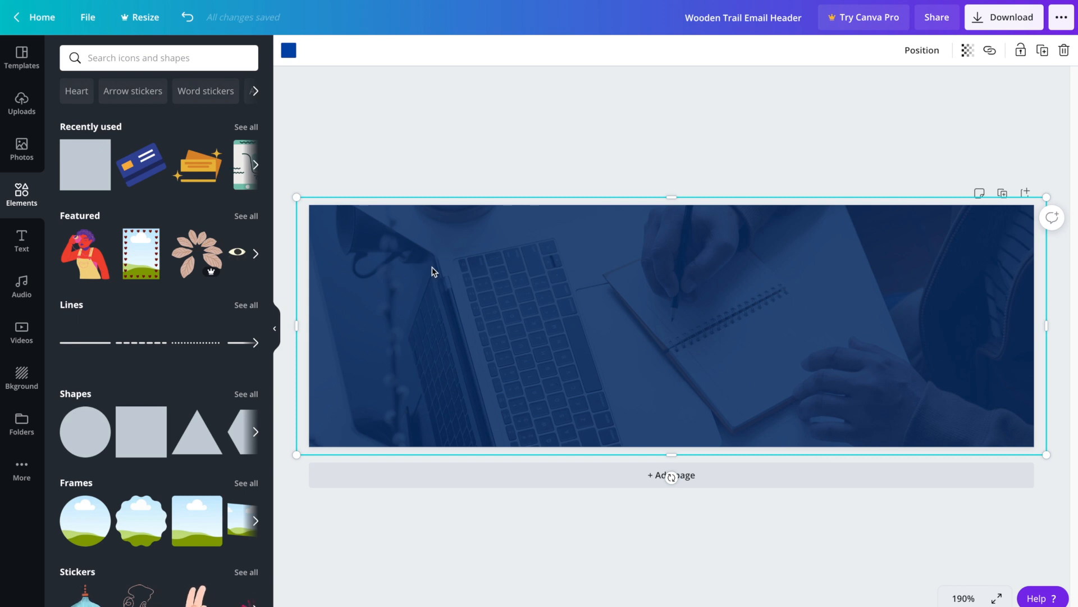
left_click_drag(438, 221, 471, 239)
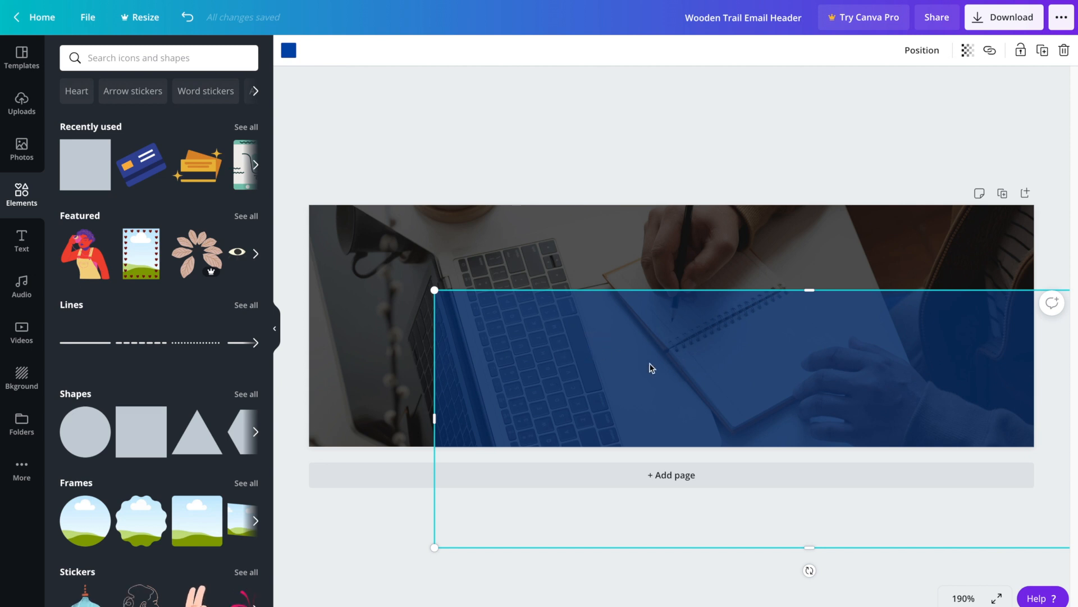
key("Delete")
Step: Set the laptop background photo's transparency to about 34 so it appears darker
left_click(781, 229)
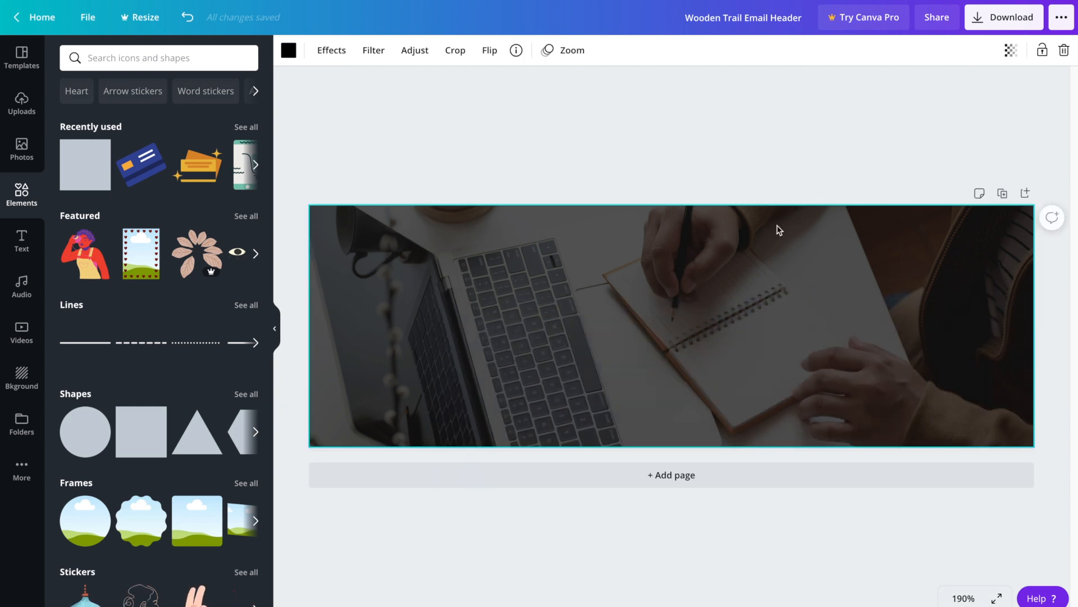
left_click(1009, 52)
left_click(916, 89)
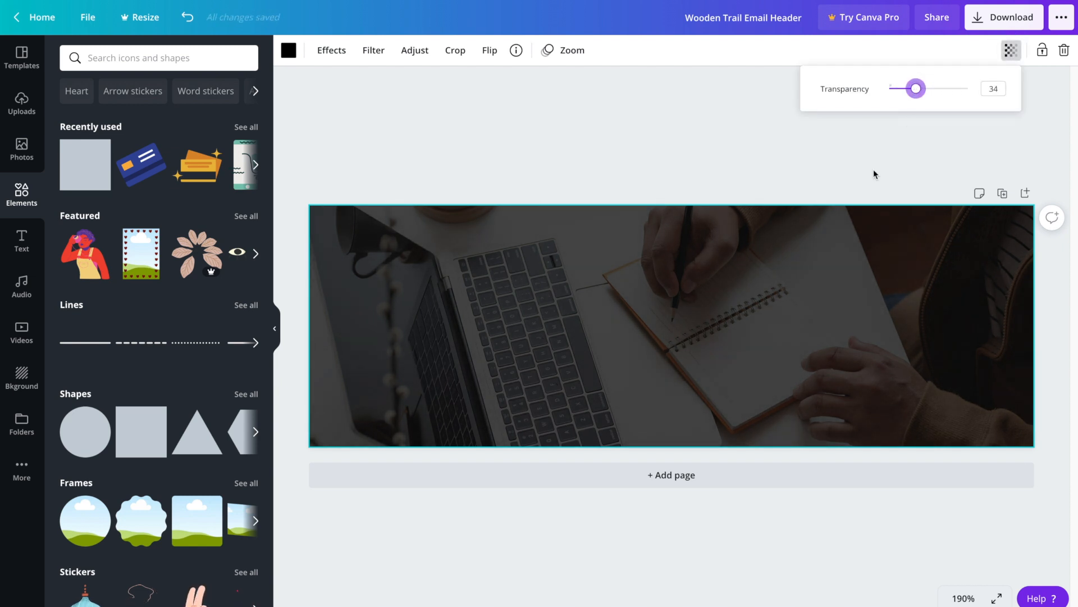
left_click(778, 137)
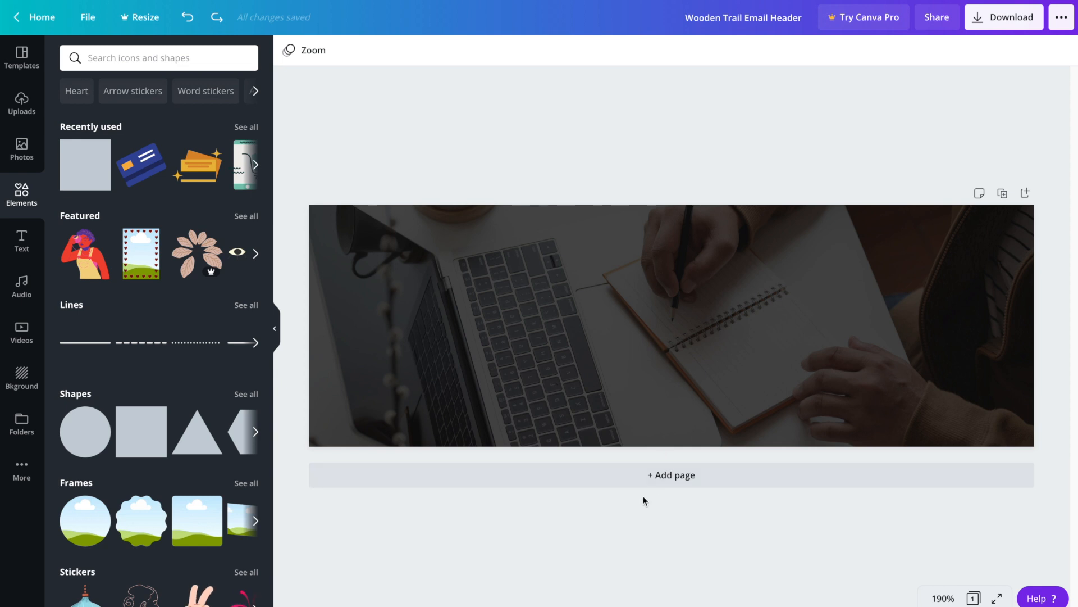
Step: Add page 2, try VACAY and other email header templates, and settle on Carly's Berries
left_click(700, 478)
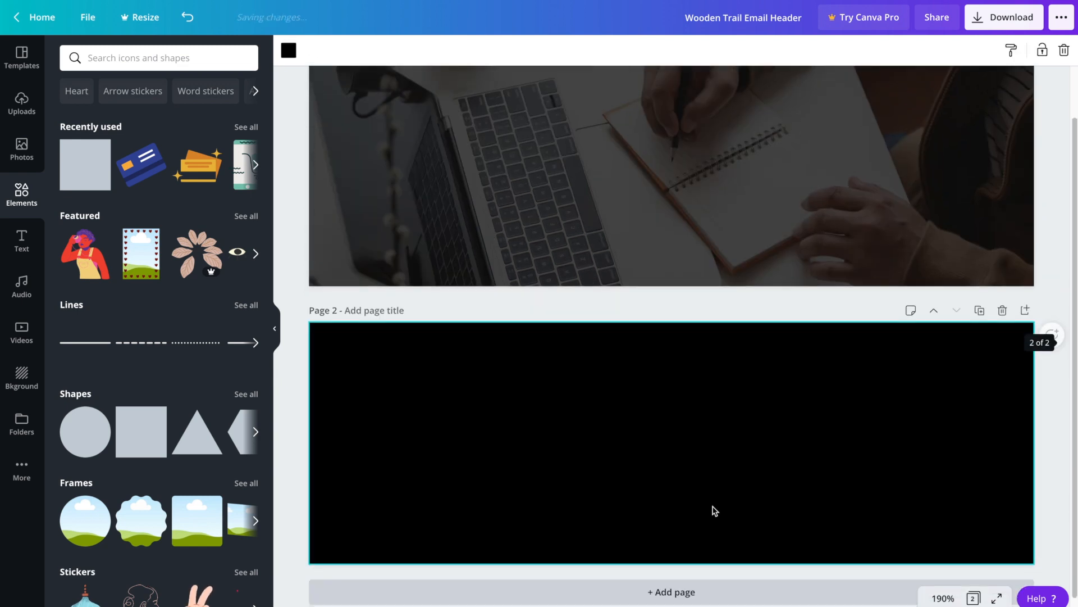
left_click(23, 54)
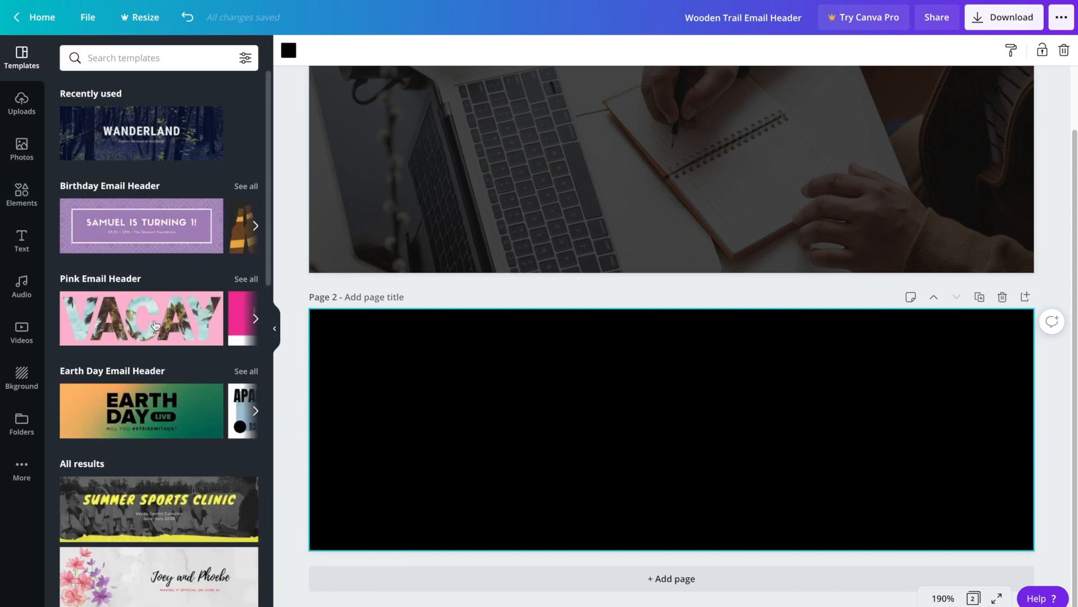
left_click(156, 326)
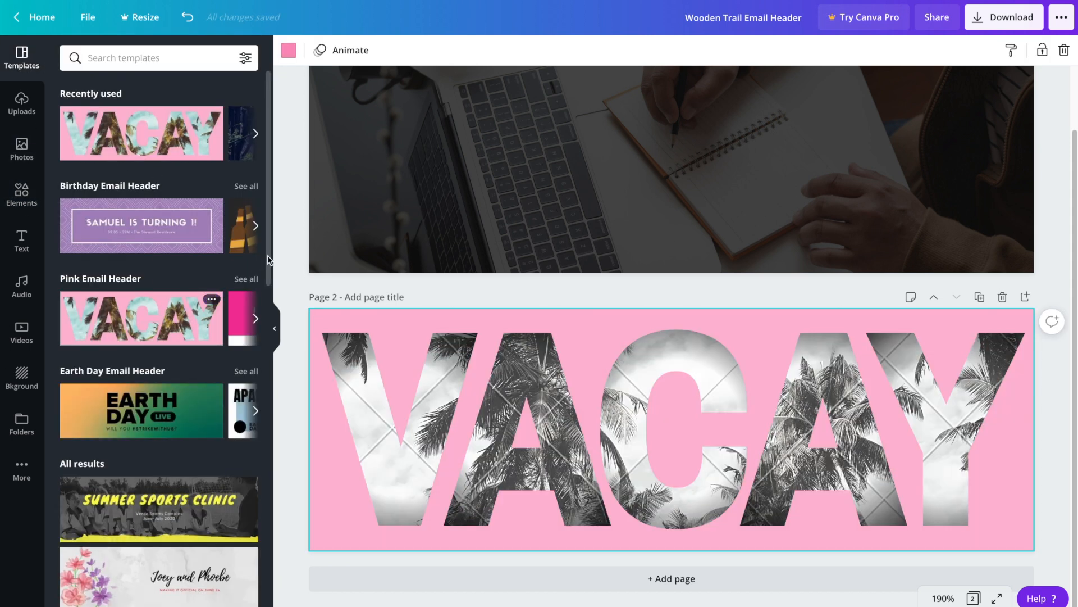
left_click_drag(268, 259, 269, 324)
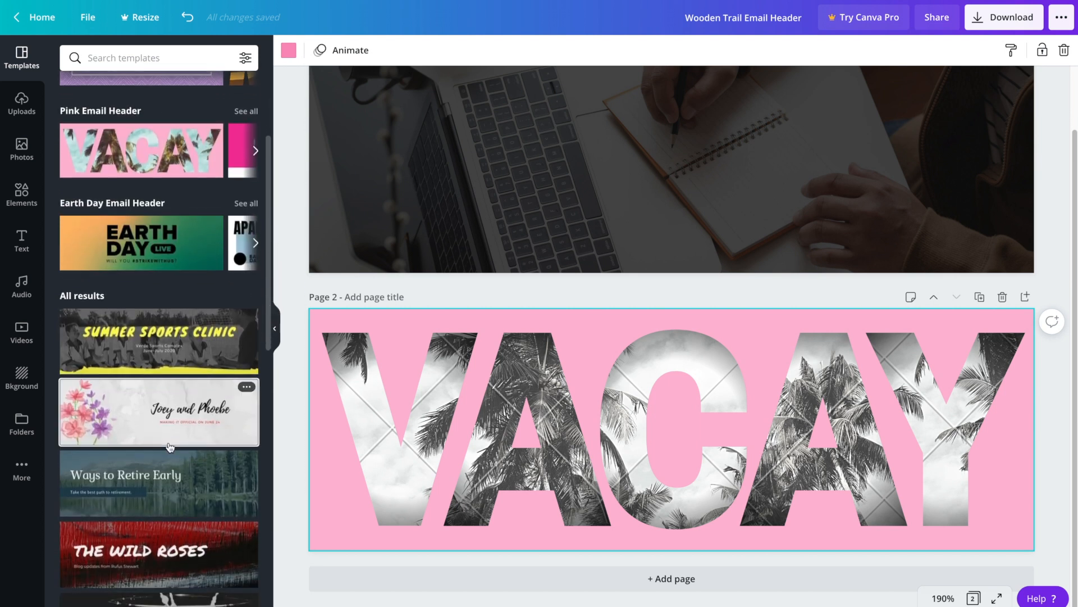
left_click(170, 447)
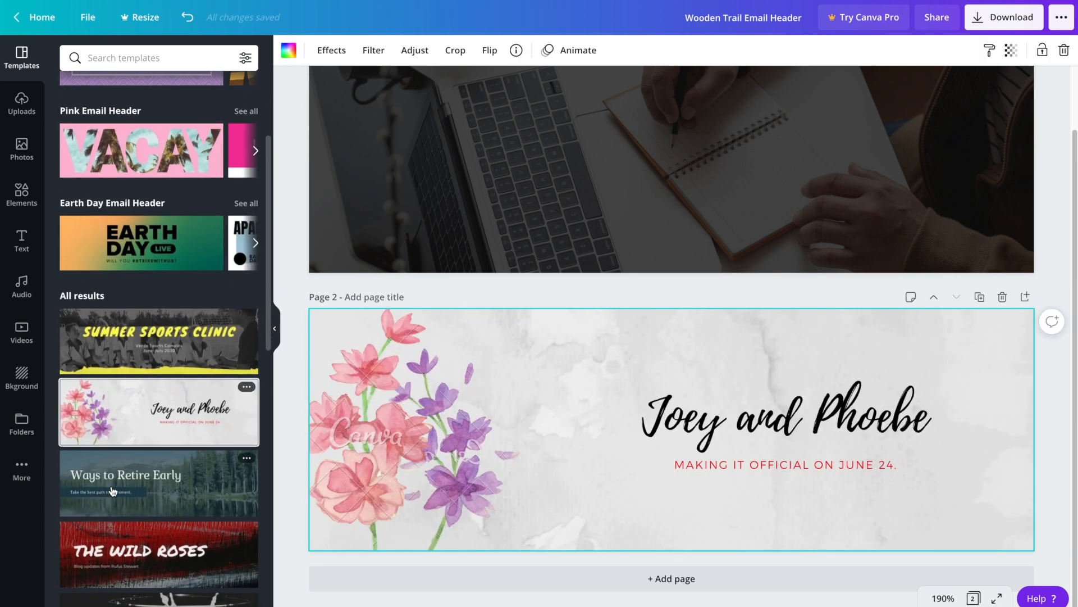
left_click(112, 491)
left_click_drag(268, 306, 267, 433)
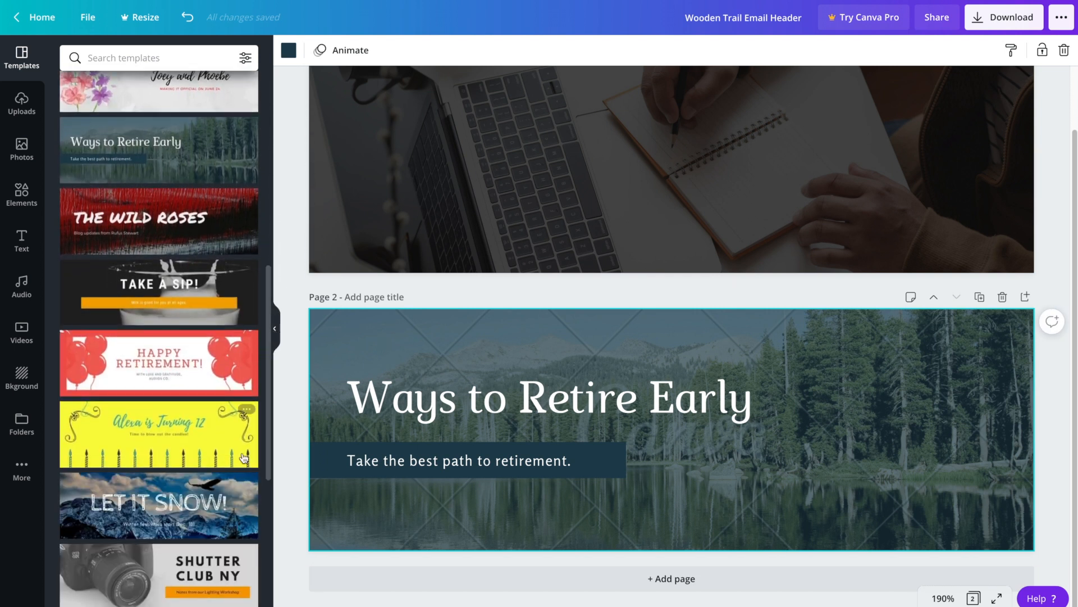
left_click(203, 495)
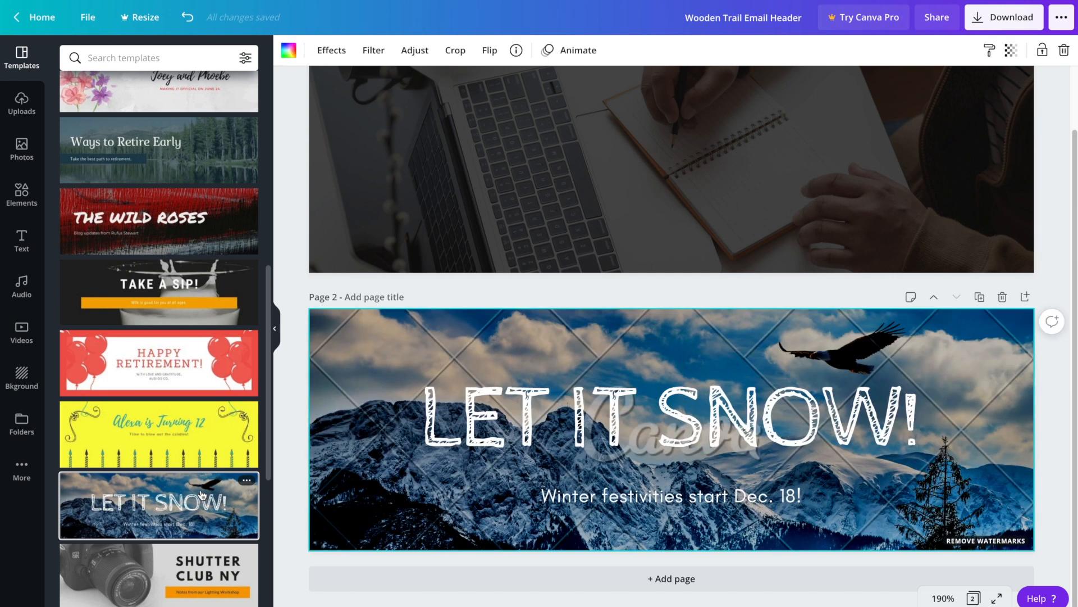
left_click_drag(268, 371, 264, 450)
left_click(225, 454)
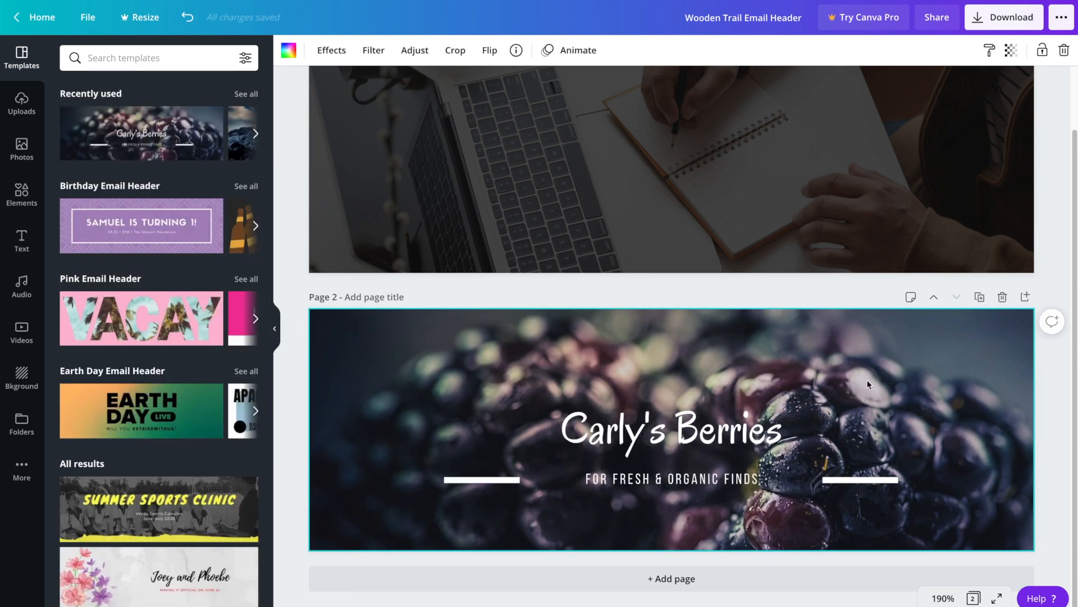
scroll(1059, 246, "up", 2)
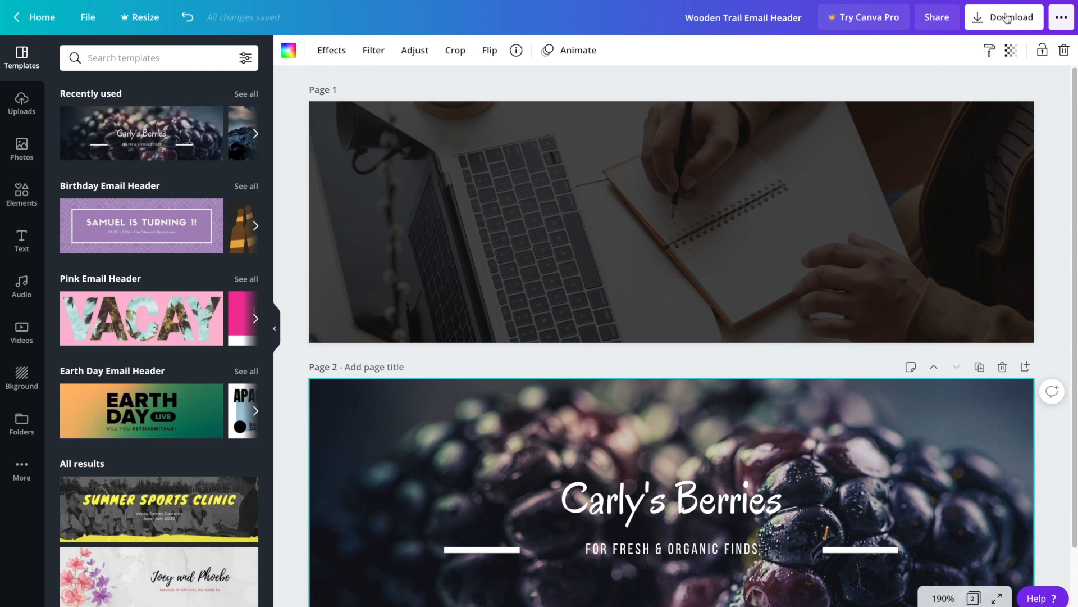
Step: Export just Page 1, the laptop header, as a PNG download
left_click(1007, 19)
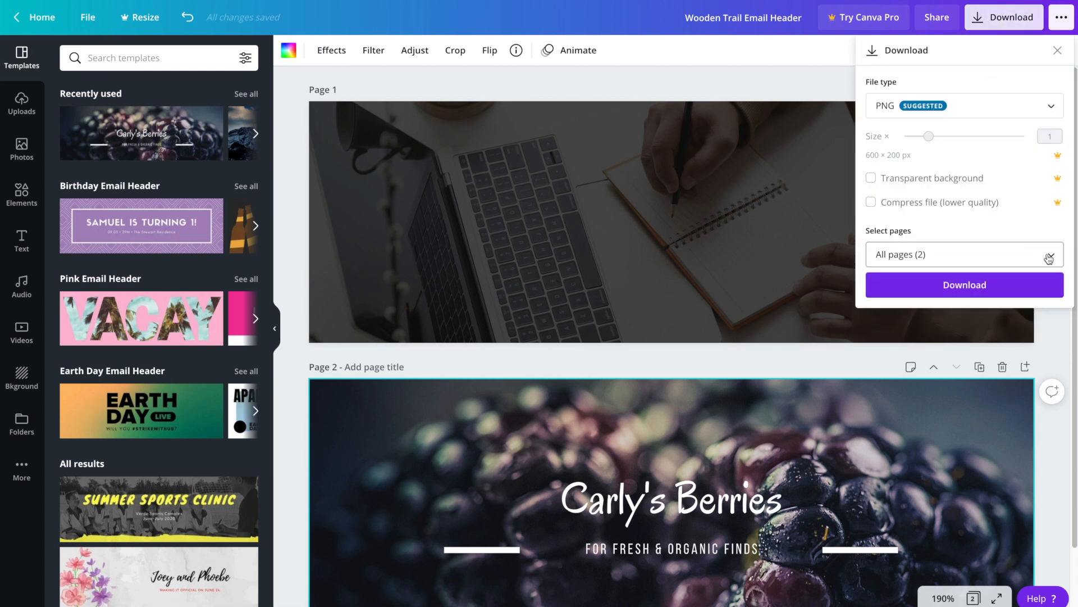
left_click(1049, 257)
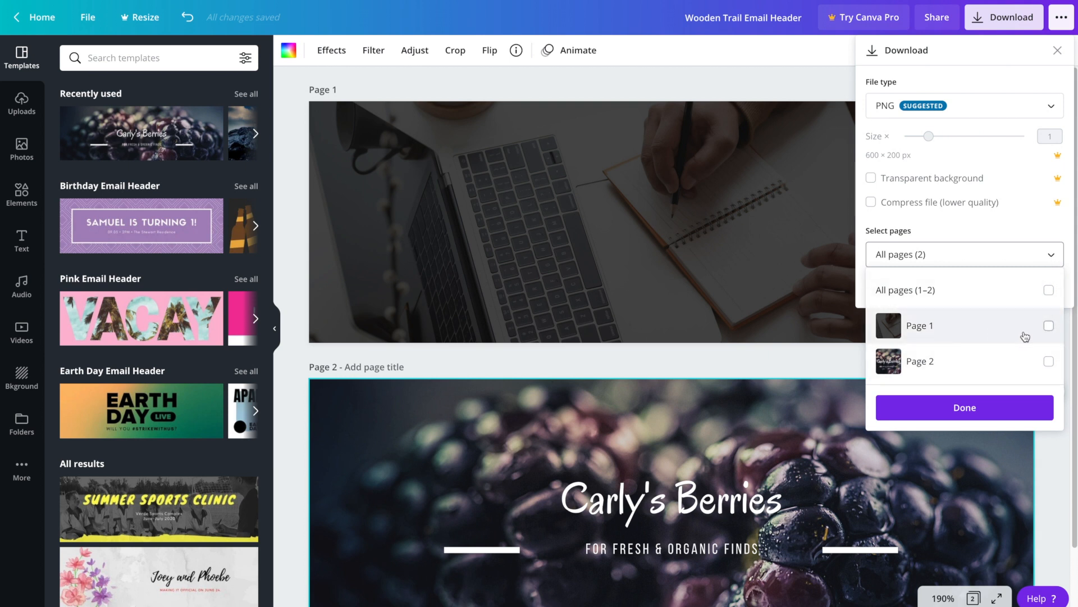
left_click(1049, 326)
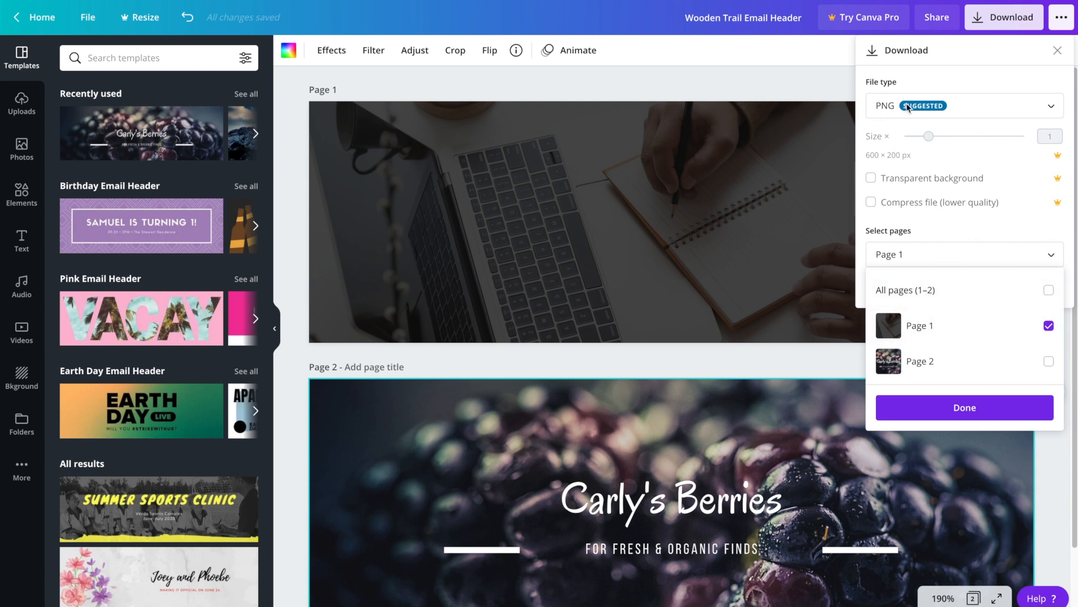
left_click(949, 413)
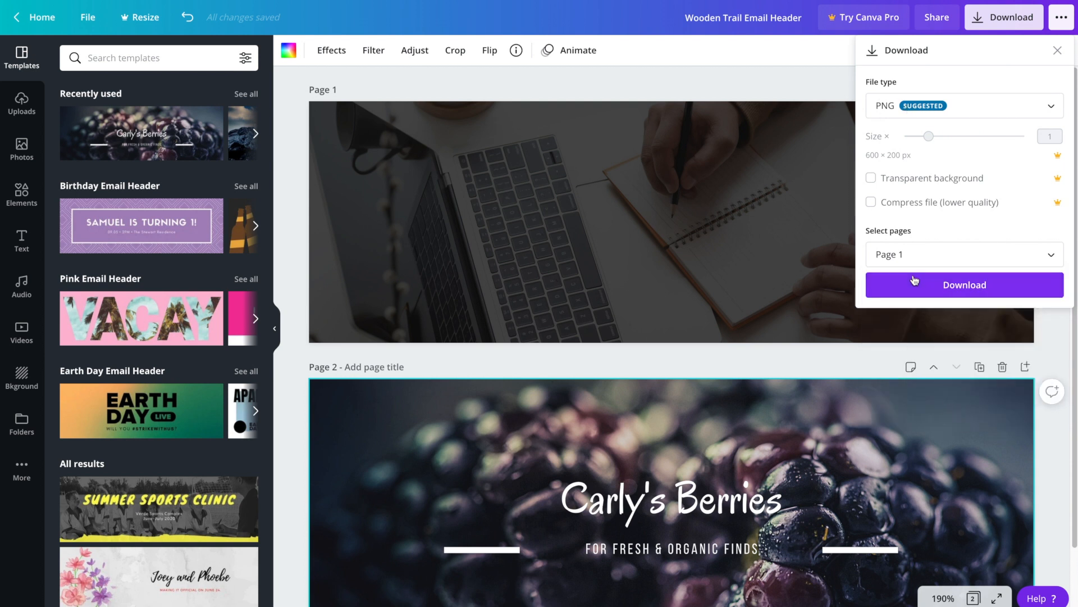
left_click(958, 282)
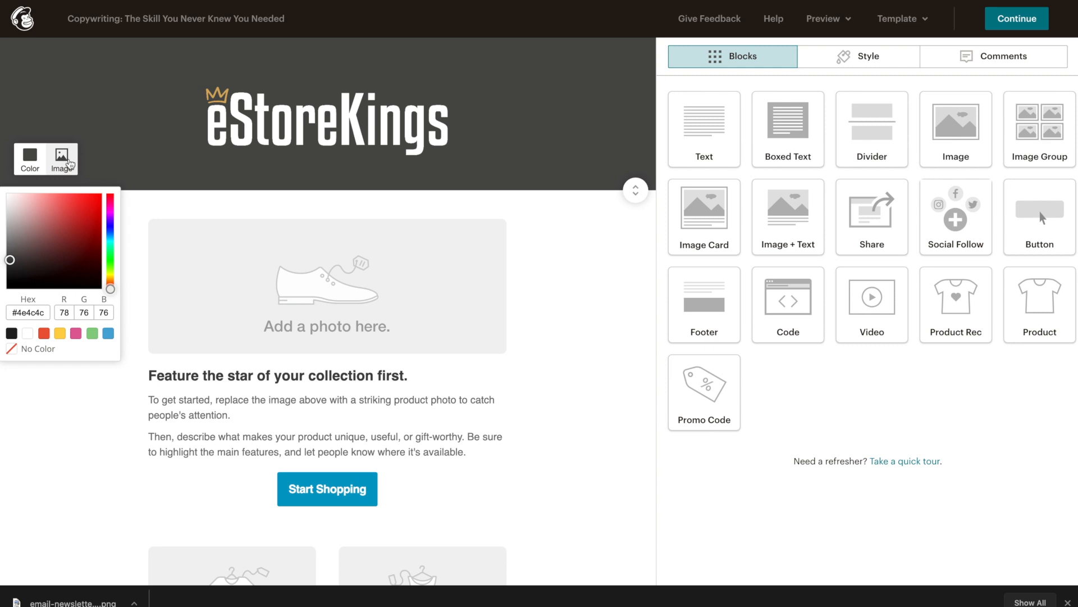
Step: Set the uploaded Canva laptop PNG as the eStoreKings header's background image
left_click(69, 163)
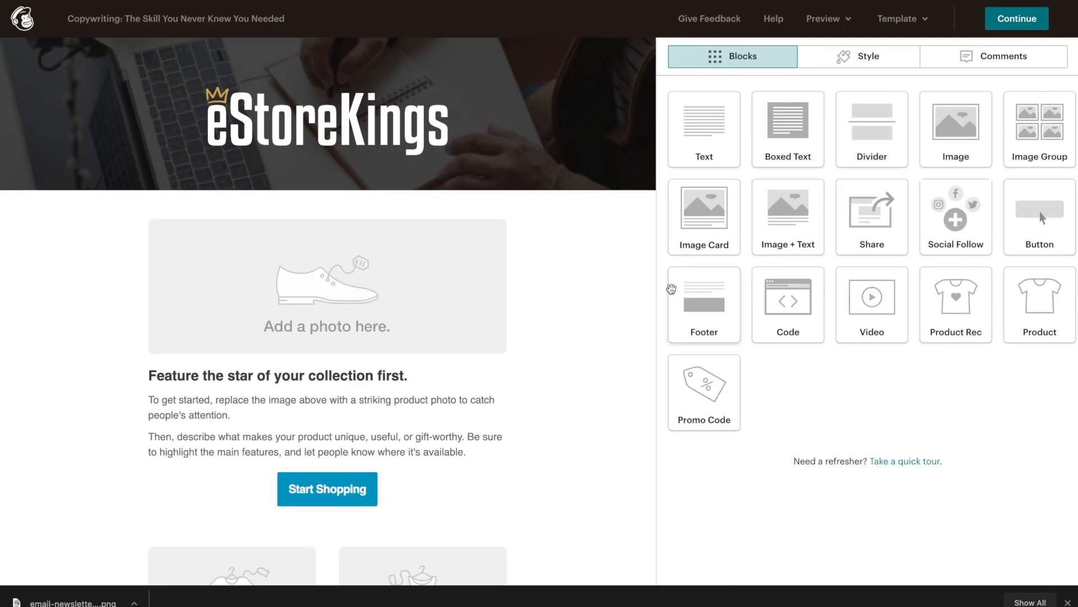
mouse_move(578, 110)
mouse_move(574, 154)
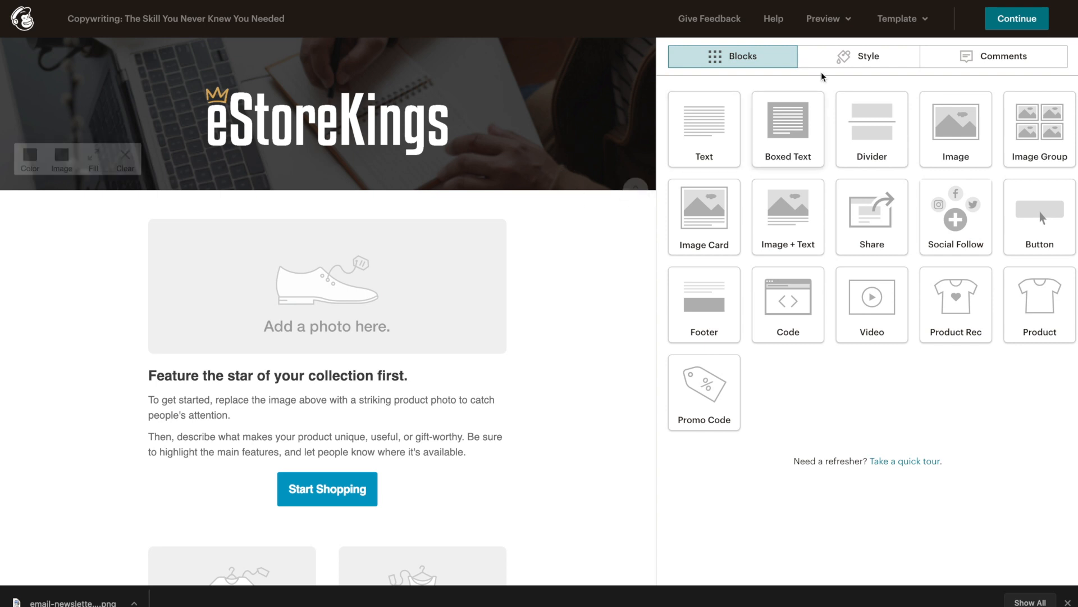
left_click(848, 20)
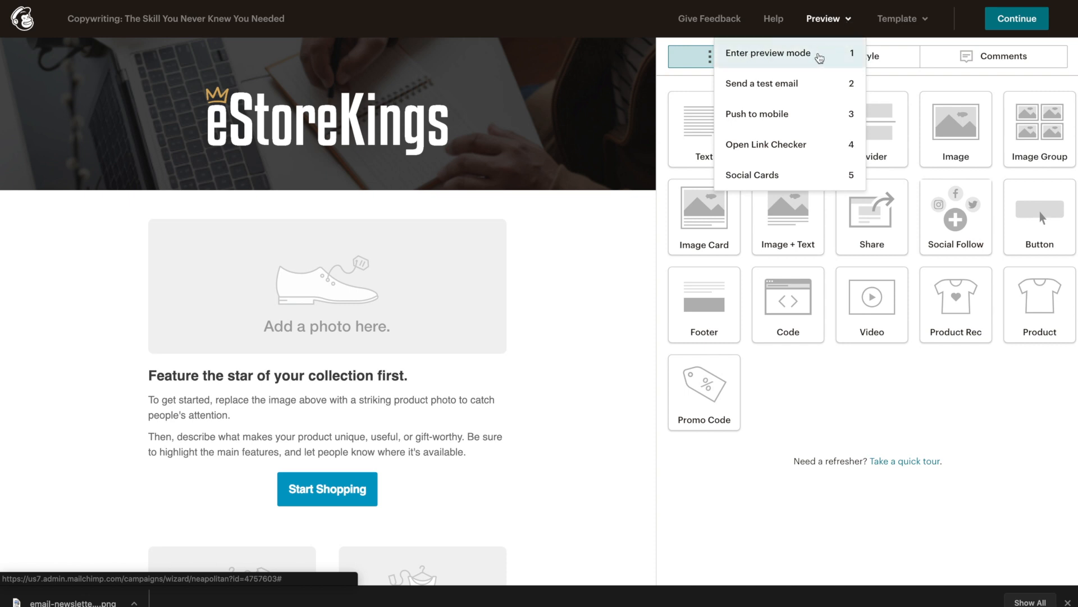
left_click(819, 56)
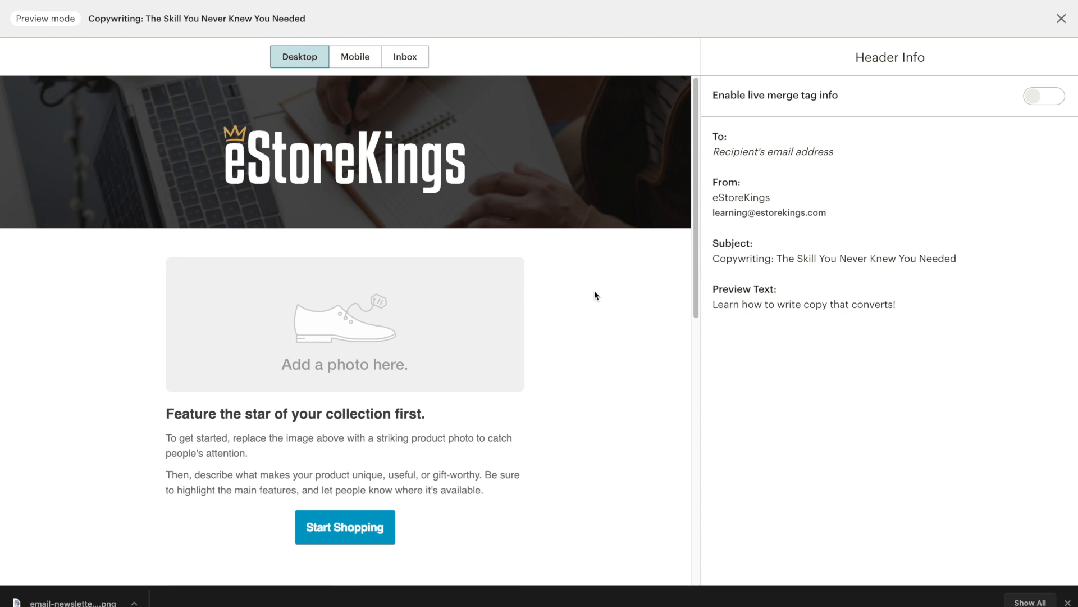
left_click(1062, 19)
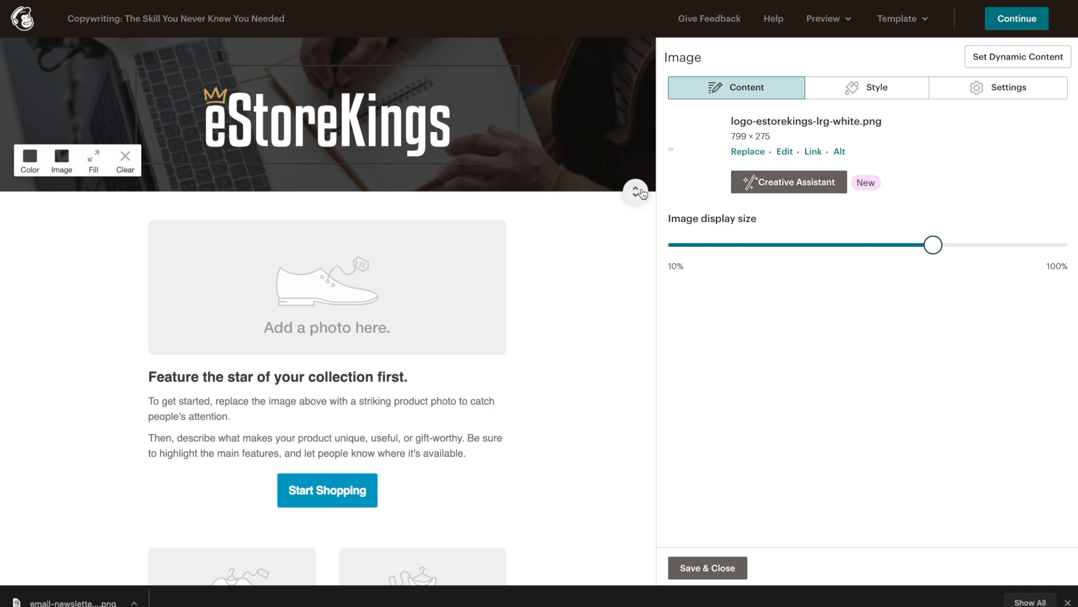
Step: Shrink the header's top and bottom padding and save the header image settings
left_click_drag(637, 193, 631, 183)
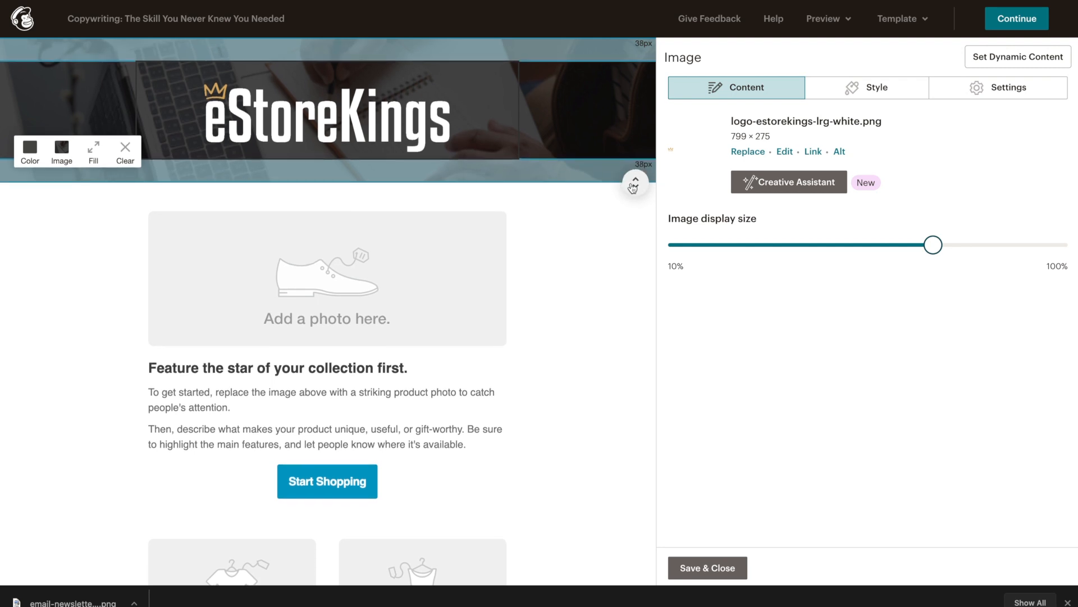
left_click(566, 341)
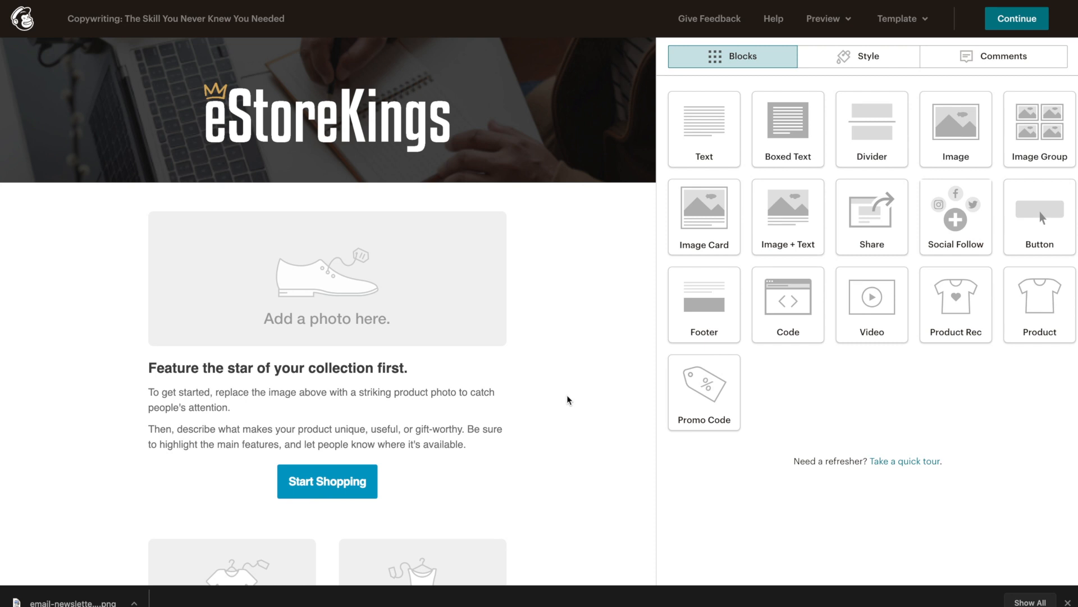
Step: Drag the product photo placeholder below the 'Feature the star of your collection first.' text
mouse_move(427, 413)
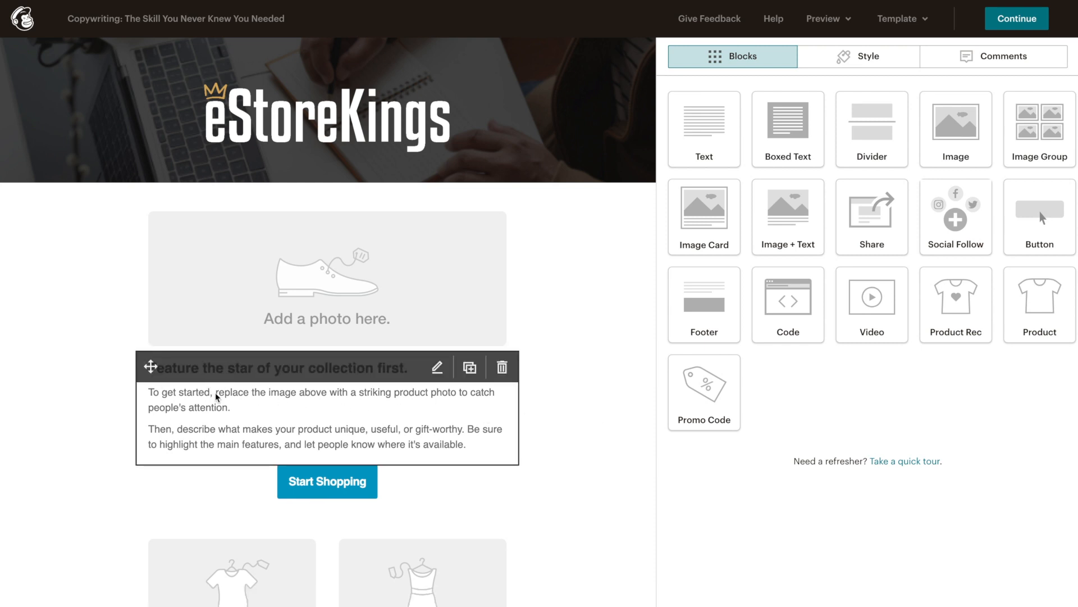
mouse_move(163, 252)
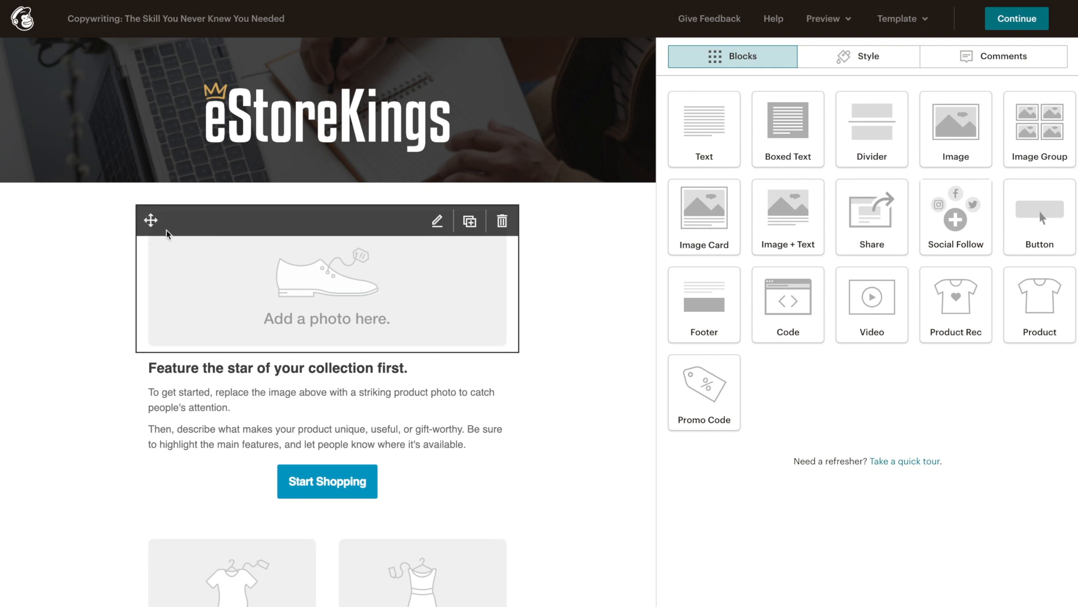
left_click_drag(150, 220, 147, 448)
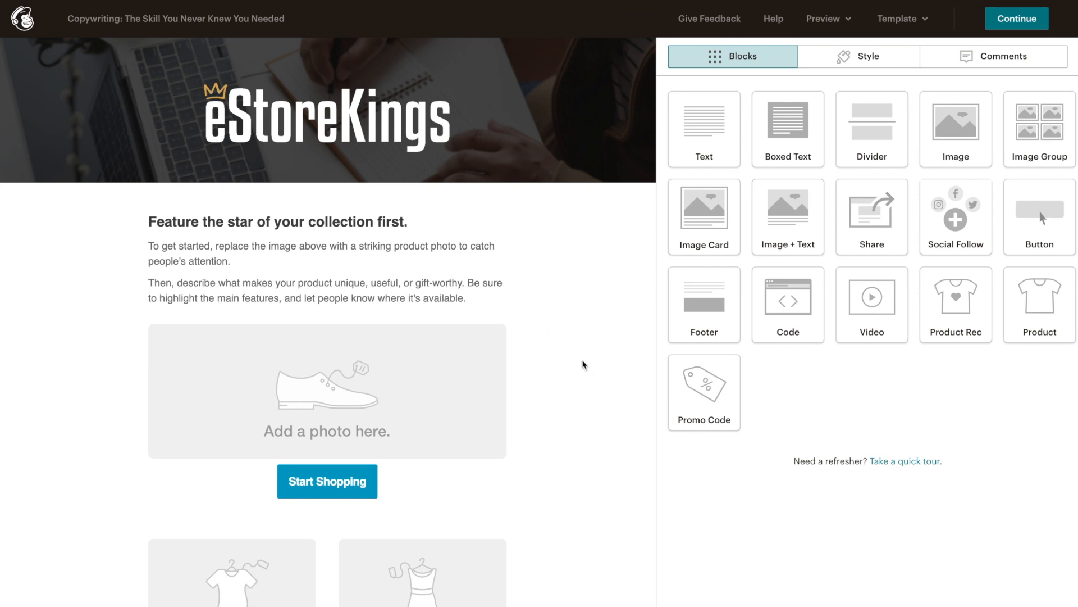
left_click(370, 219)
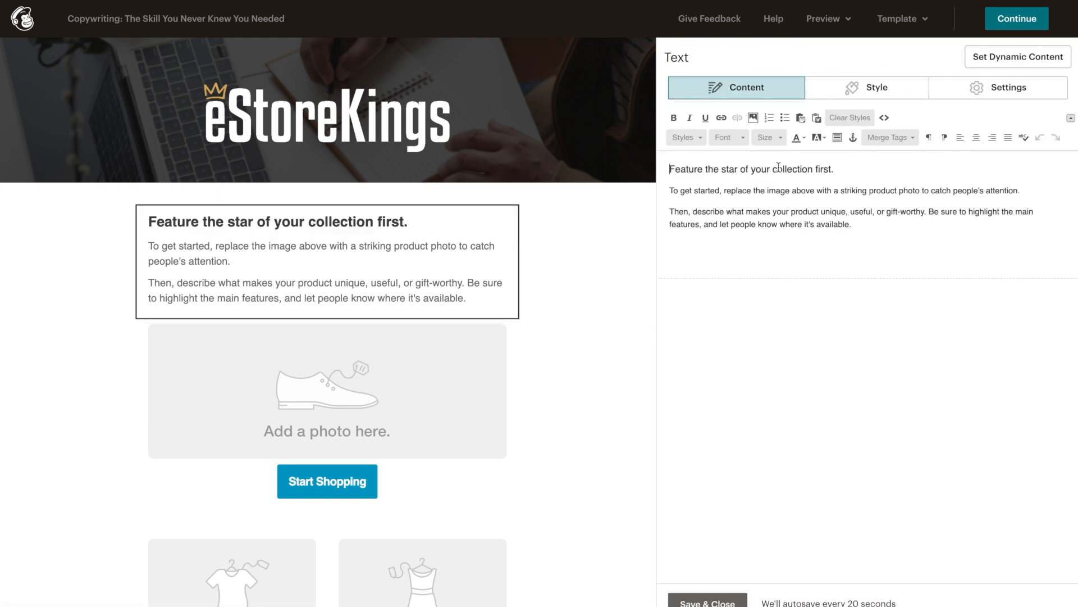
Step: Replace the heading with 'Copywriting: The Skill You Never Knew You Needed' and paste the three-paragraph body
triple_click(833, 168)
type("Copywriting: The Skill You Never Knew You Needed")
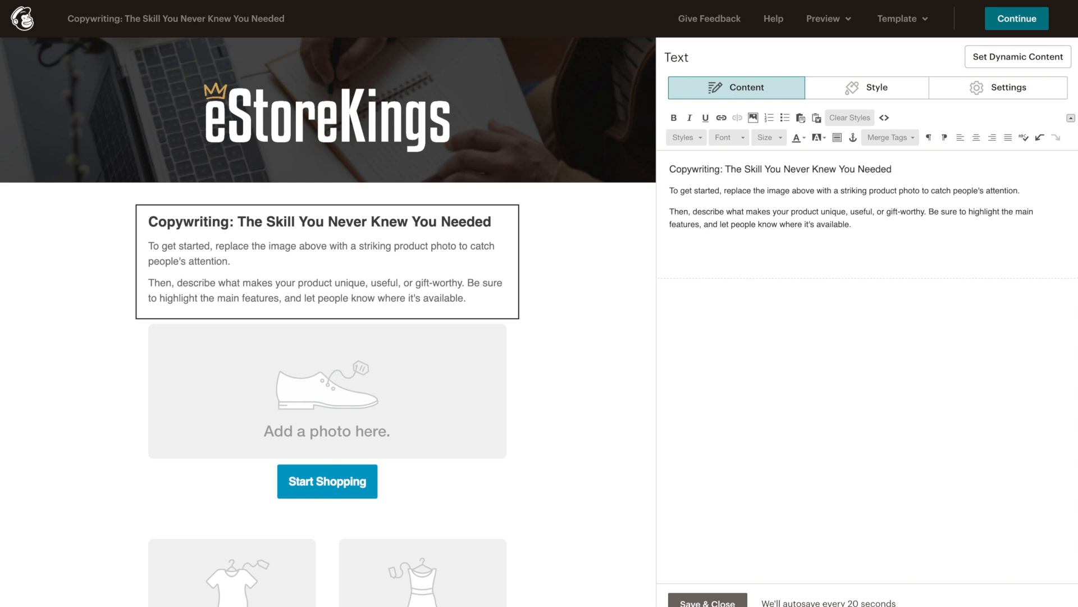
left_click(866, 225)
key("shift+Up")
key("shift+Up")
key("shift+Home")
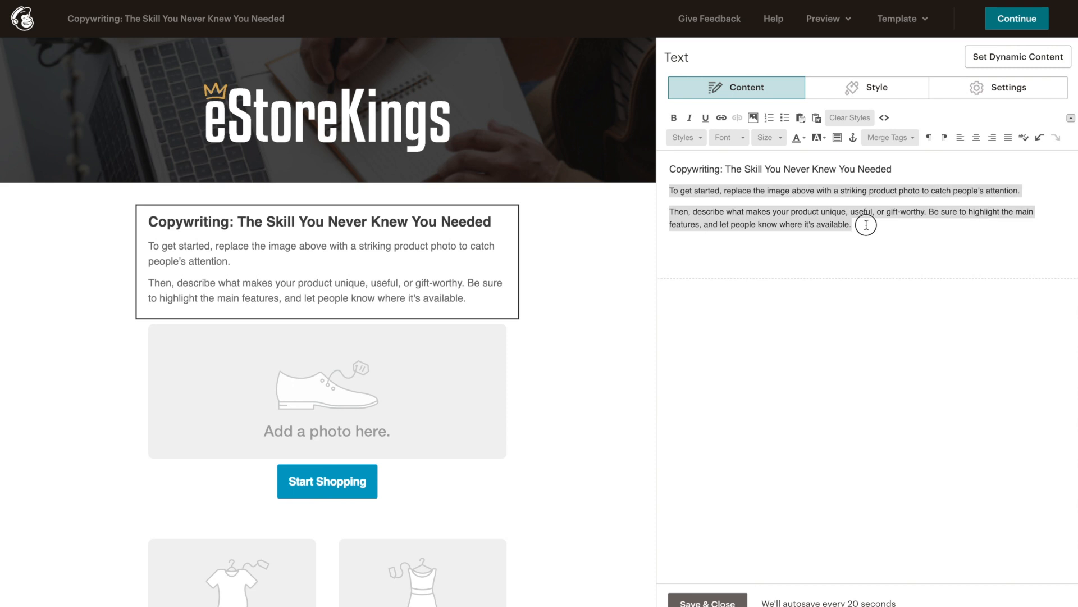
type("Whether you're personally writing your marketing copy or you've hired a professional copywriter, it's a part of the business that many people overlook. Good (or bad) copy can be the difference between closing a sale or losing it.  Well thought out copy is also the key to other areas of your business such as email campaigns, social media marketing and running a successful blog.  All of which translated into potential customers and sales.  Check out our YouTube video on 7 Benefits of Blogging on Your eStore to learn more about the benefits of writing thoughtful and valuable blog posts which can increase sales in your eCommerce store.")
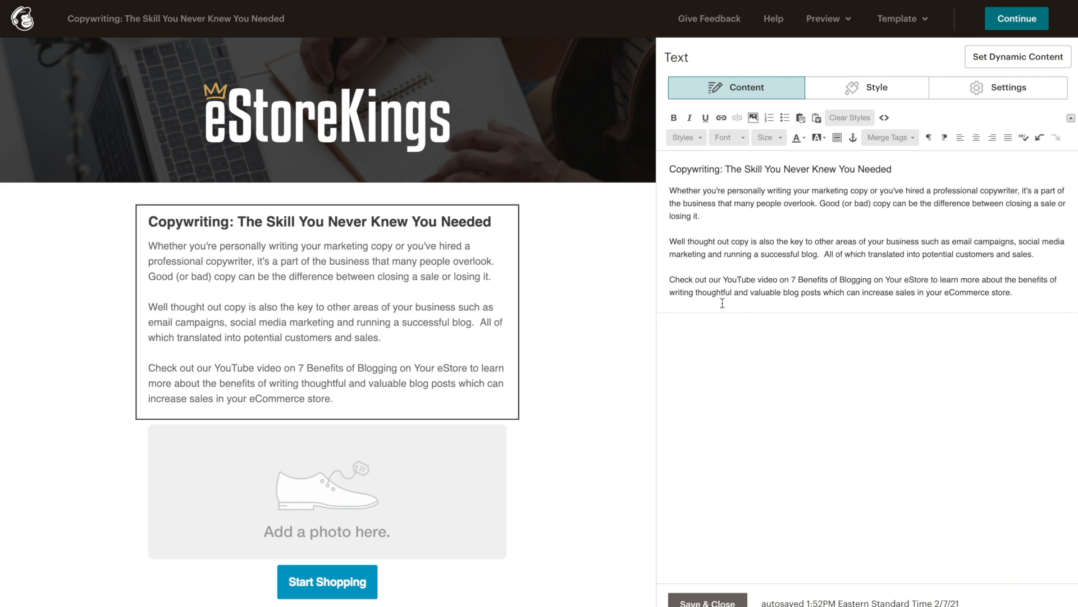
Step: Try bold, underline and italic on the title, then remove them so it stays plain
left_click_drag(670, 168, 906, 165)
left_click(674, 118)
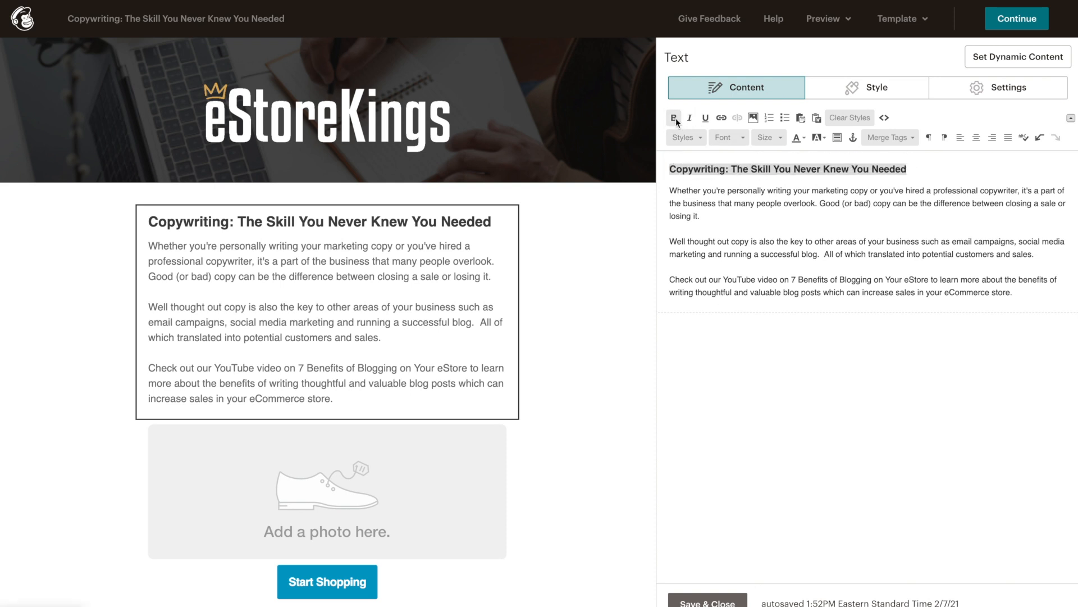
left_click(706, 119)
left_click(690, 119)
left_click(690, 119)
left_click(705, 119)
left_click(675, 118)
left_click_drag(756, 205, 817, 204)
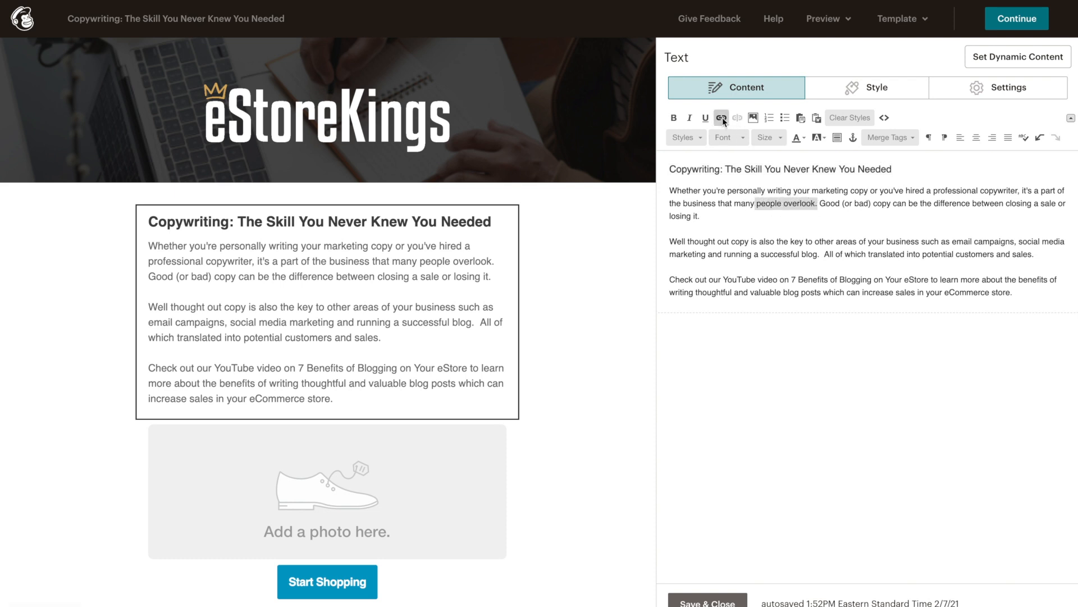
left_click(851, 280)
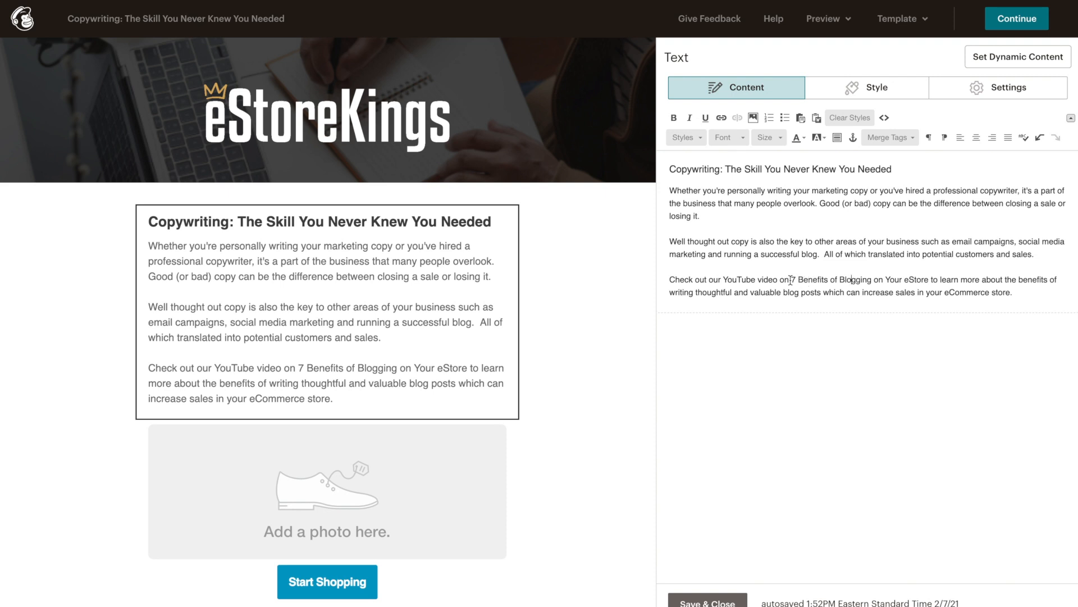
Step: Link '7 Benefits of Blogging on Your eStore' to the pasted YouTube URL as a web address
left_click_drag(792, 279, 929, 279)
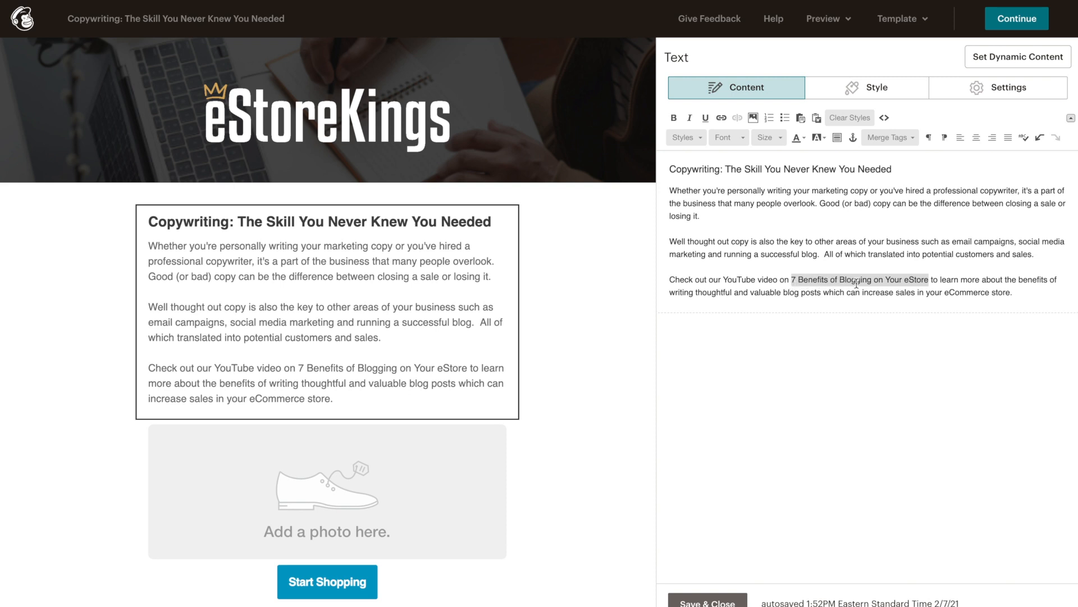
left_click(722, 118)
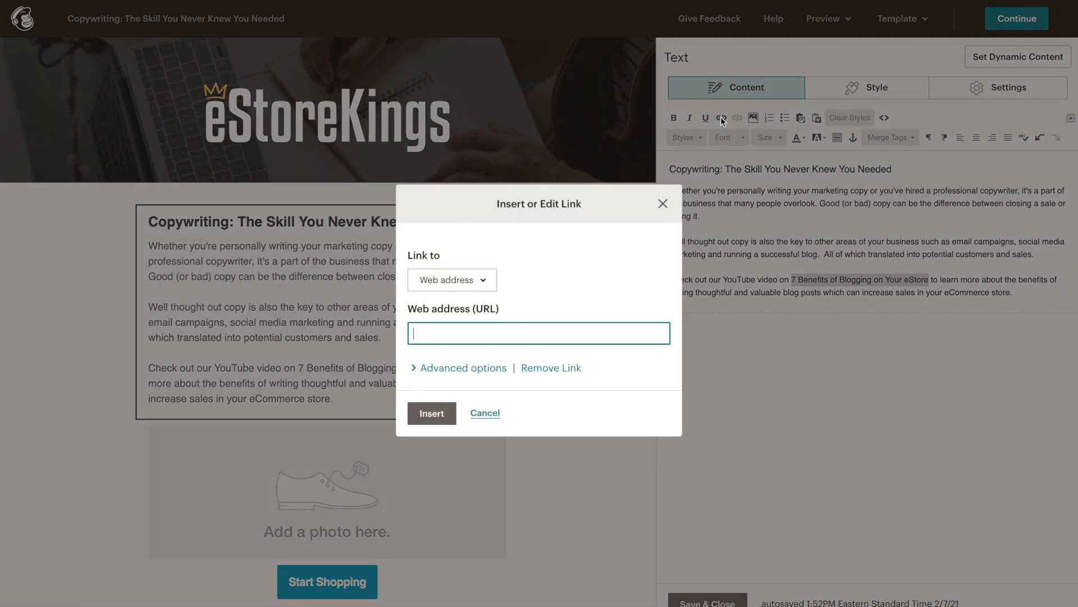
type("https://youtu.be/RbqlzJixOXE")
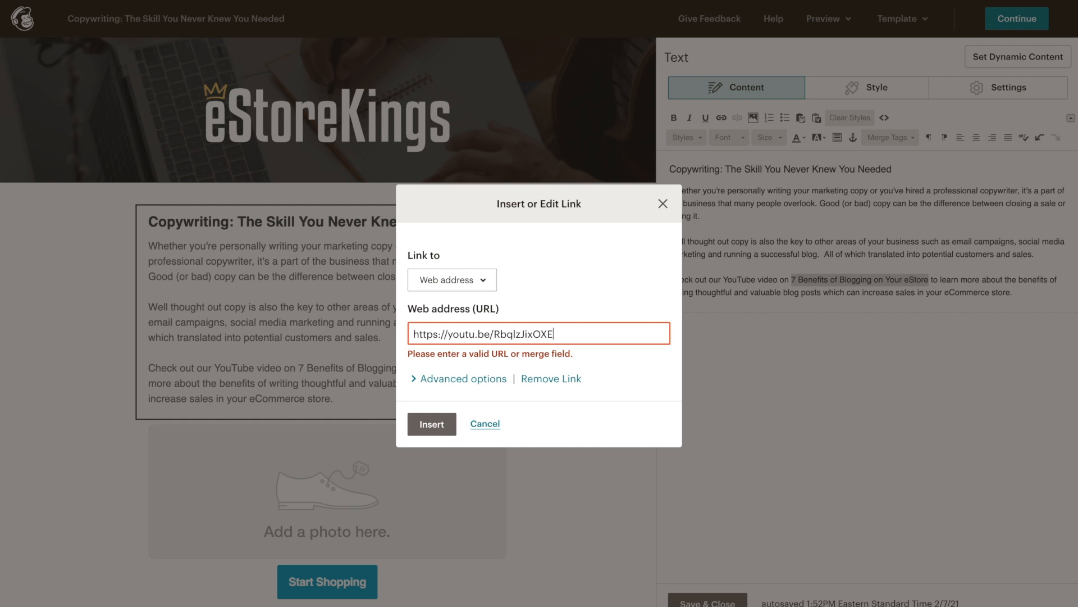
left_click(492, 281)
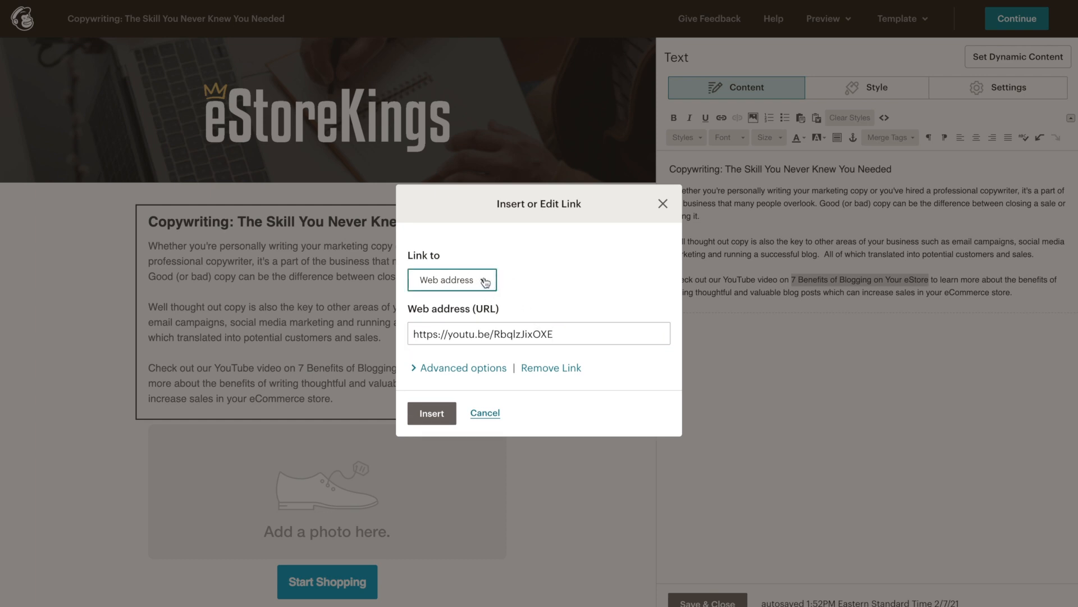
left_click(485, 282)
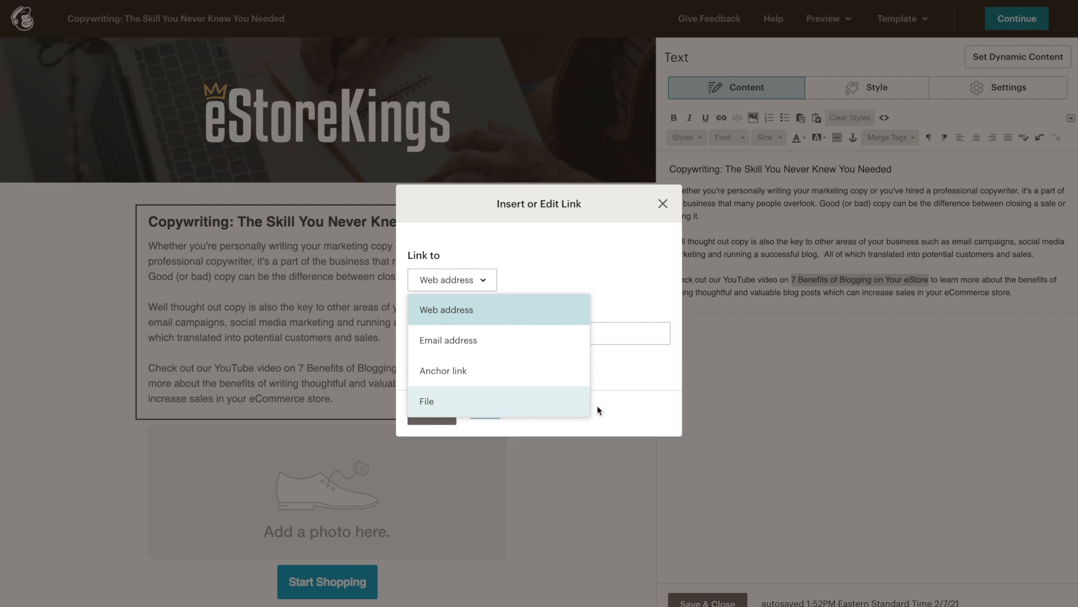
left_click(528, 308)
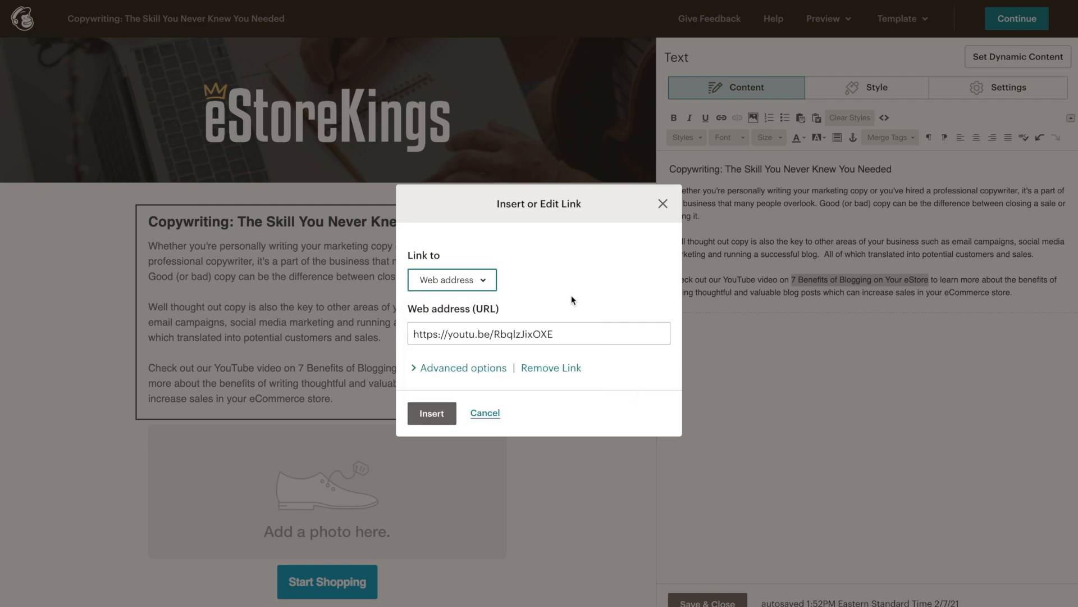
left_click(539, 288)
left_click(446, 417)
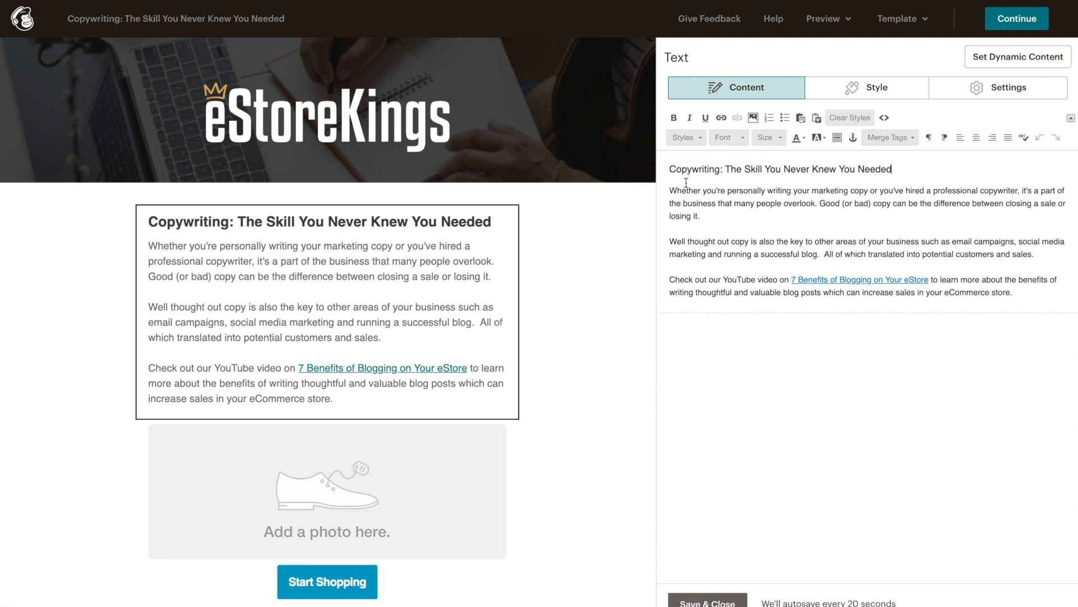
Step: Select all the block's text and set its colour to black, then back to Automatic
left_click_drag(667, 168, 1013, 294)
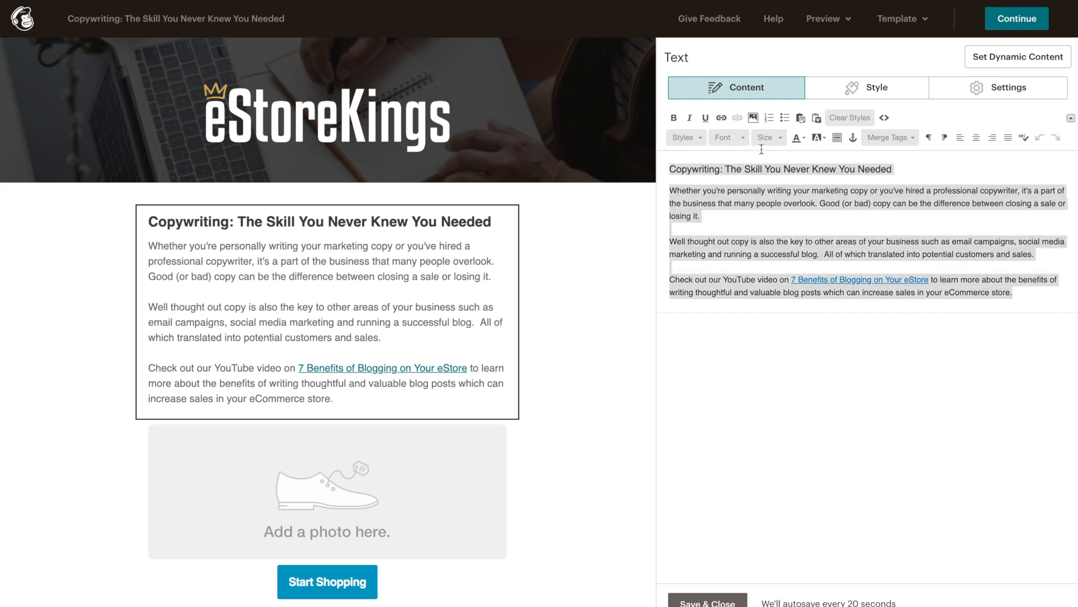
left_click(735, 145)
left_click(761, 138)
left_click(804, 139)
left_click(798, 164)
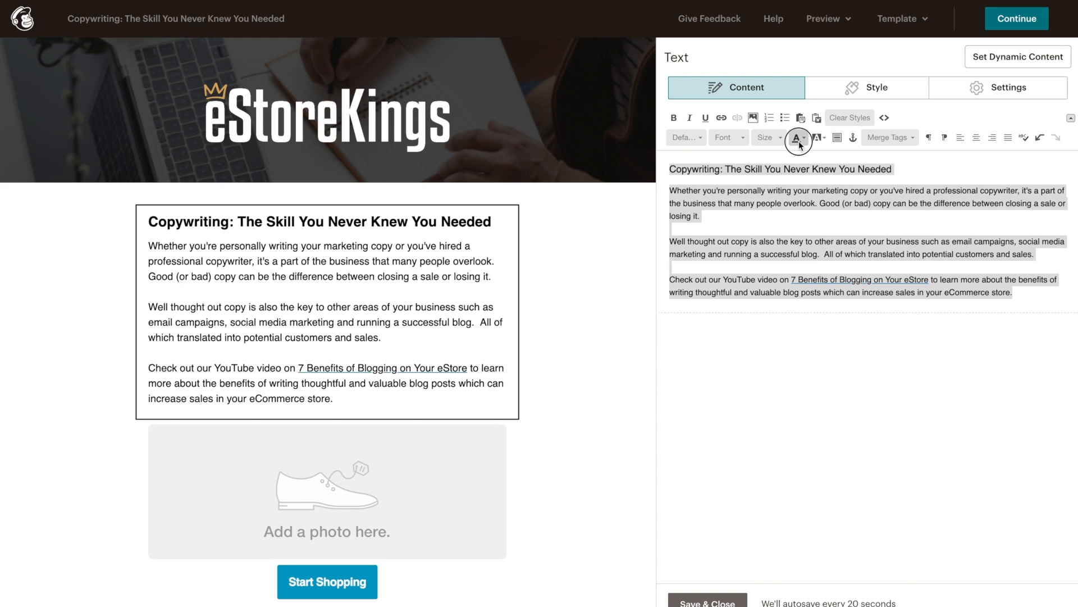
left_click(798, 138)
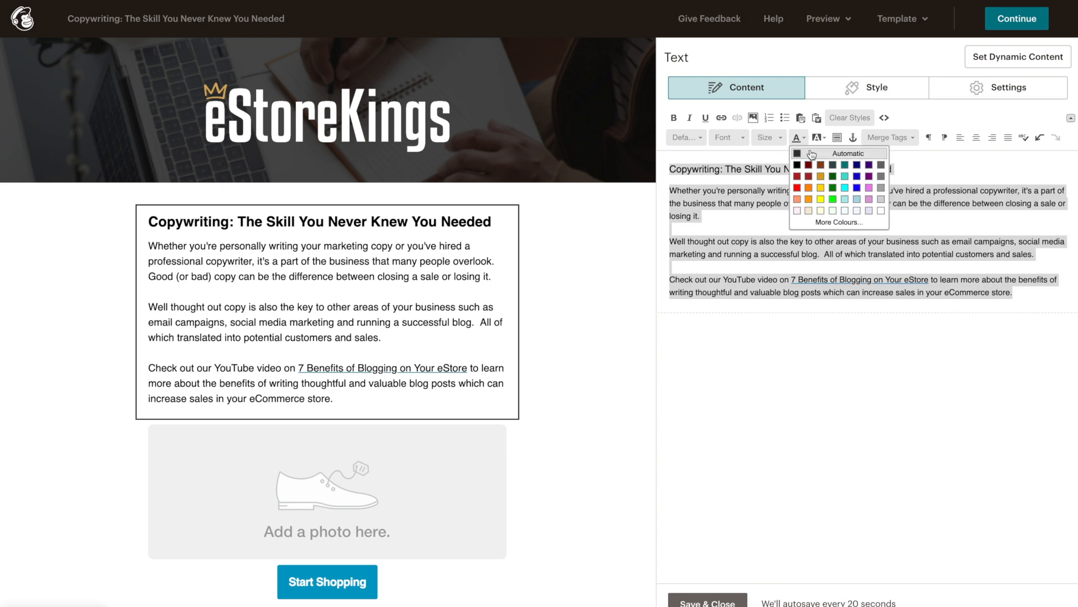
left_click(812, 154)
left_click(802, 190)
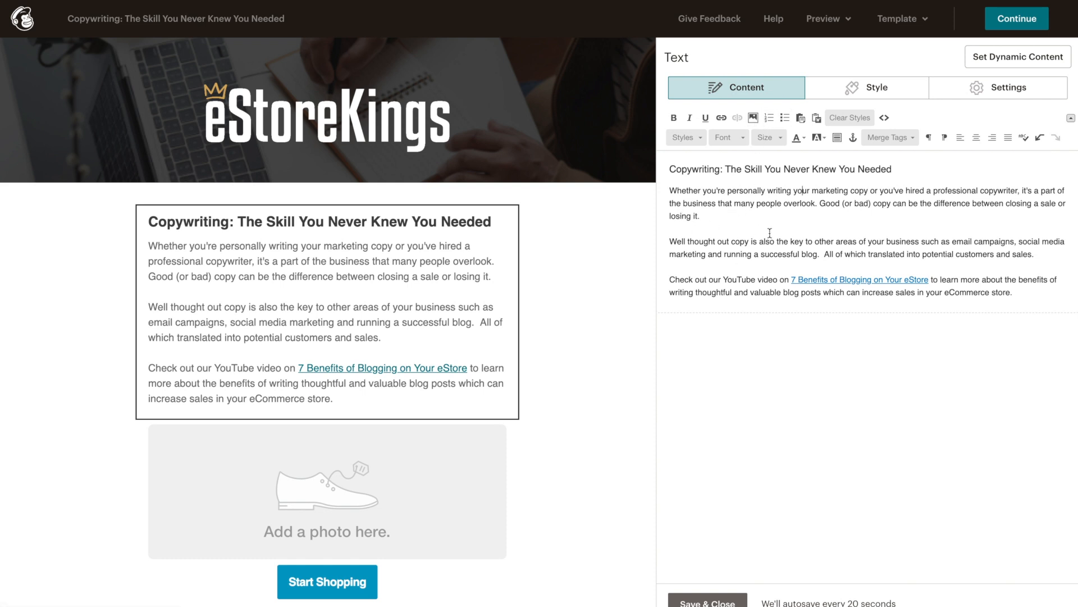
Step: Check the HTML source view, return to formatted text, and save the block
left_click(884, 118)
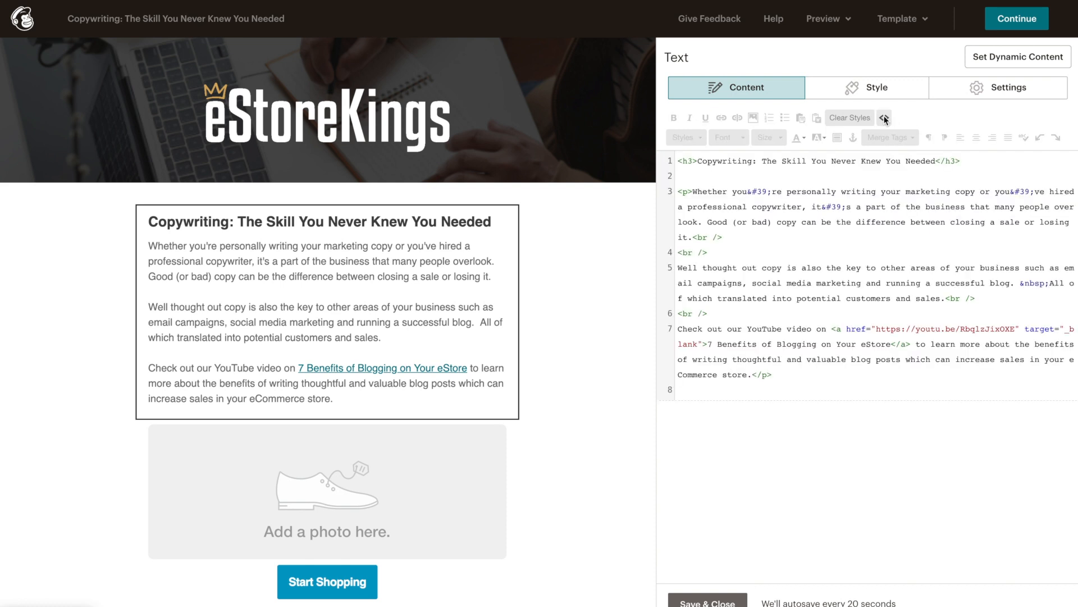
left_click(884, 118)
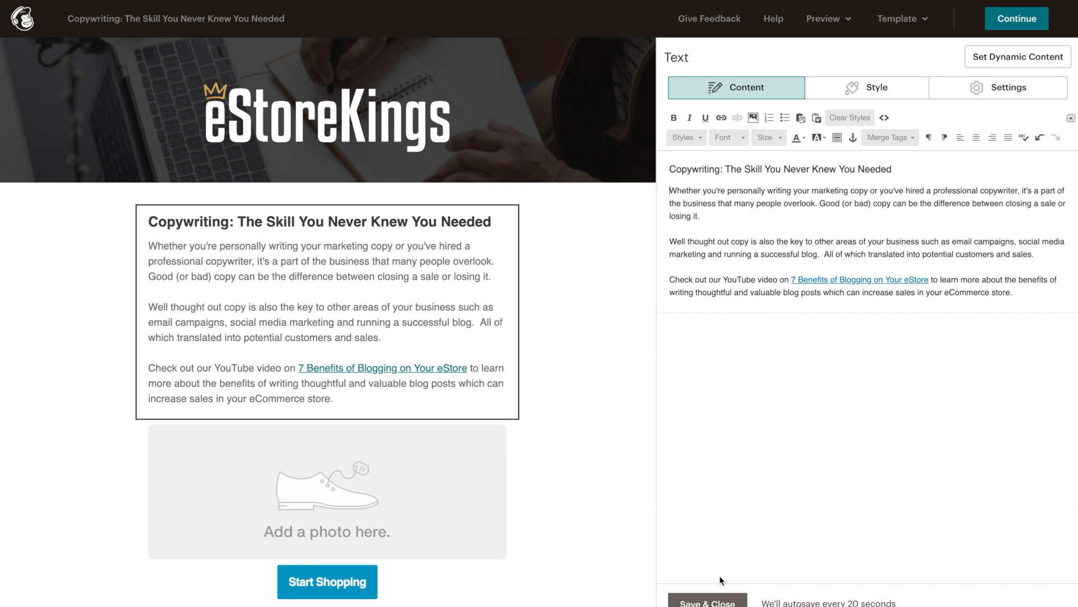
left_click(707, 601)
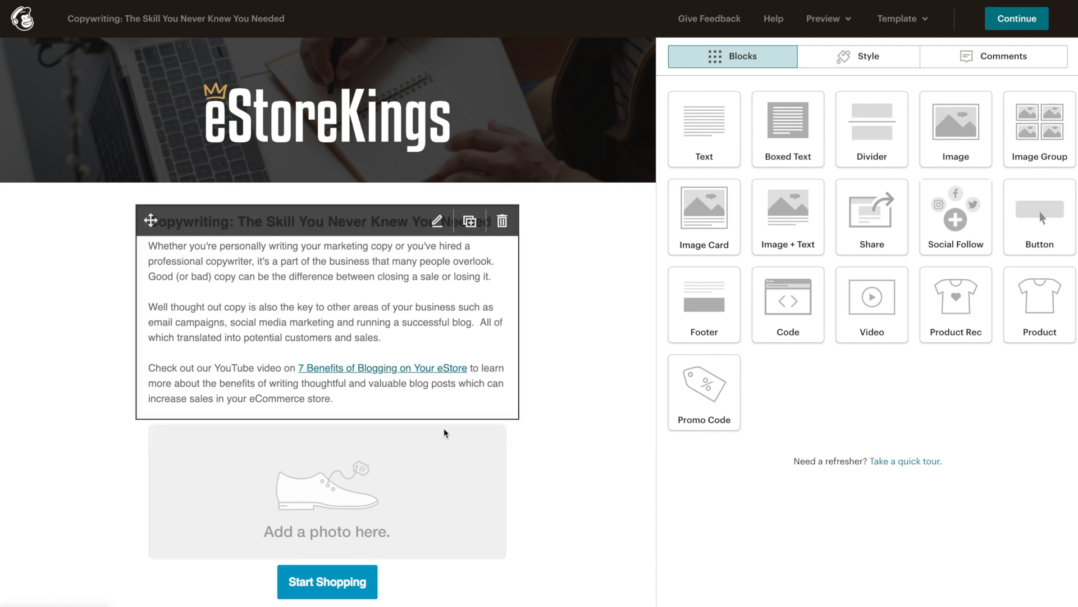
left_click(343, 517)
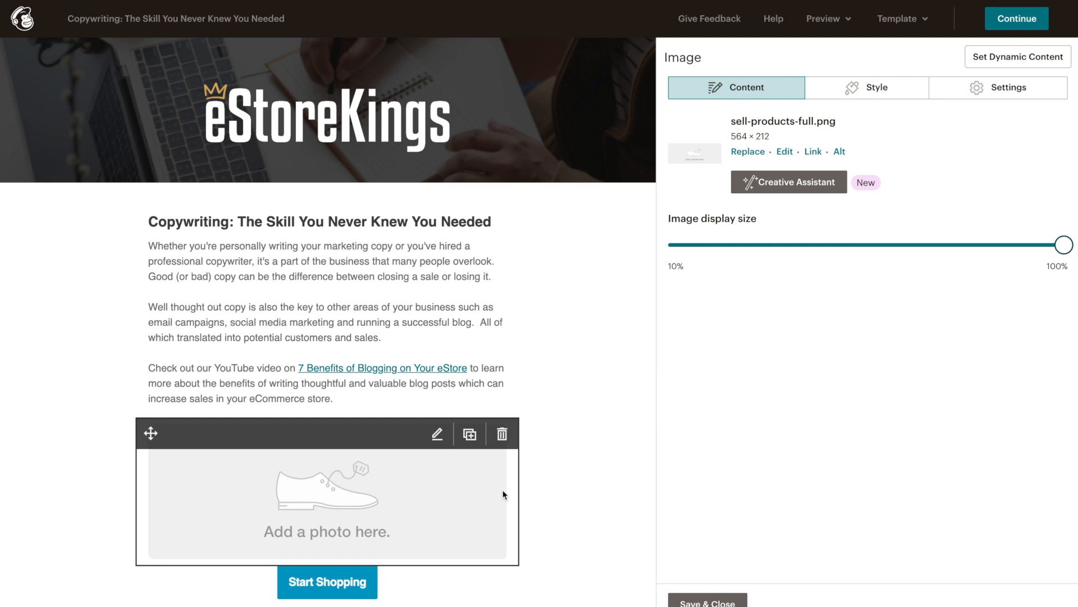
left_click(750, 153)
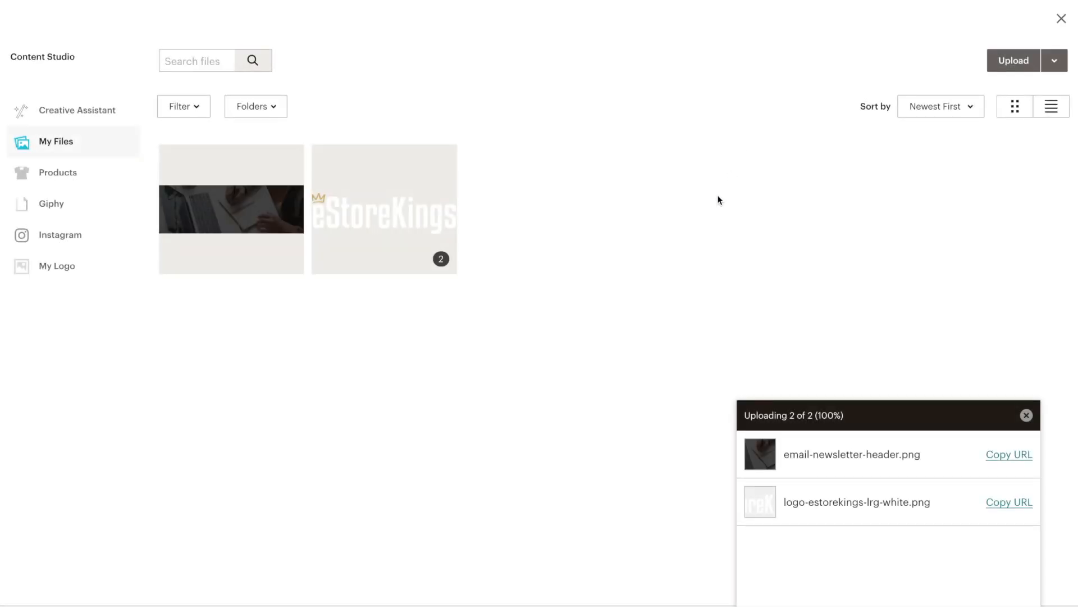
left_click(1027, 59)
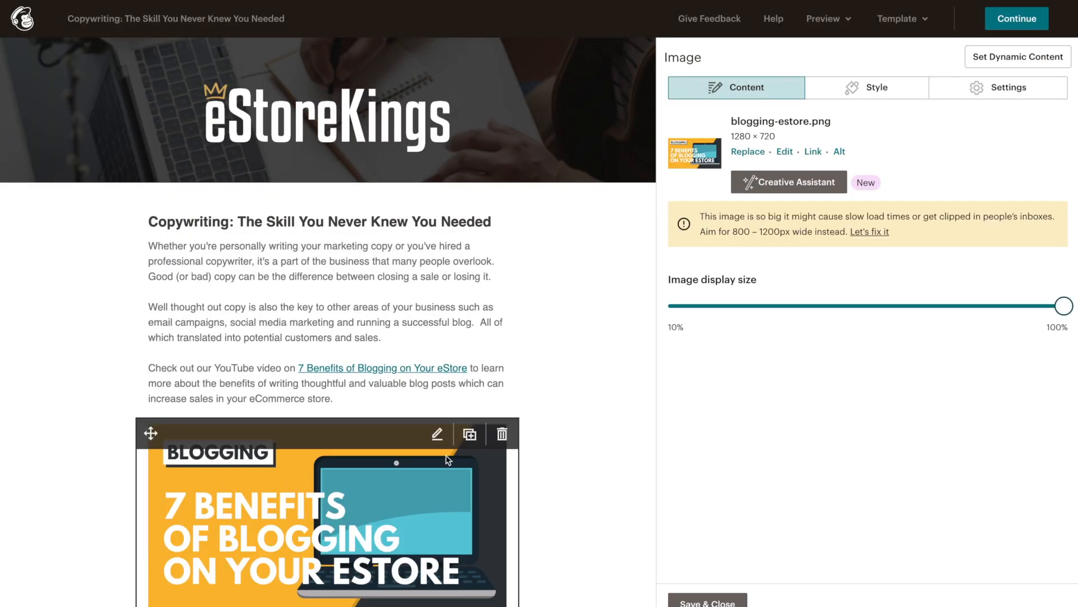
scroll(560, 405, "down", 1)
scroll(560, 403, "down", 3)
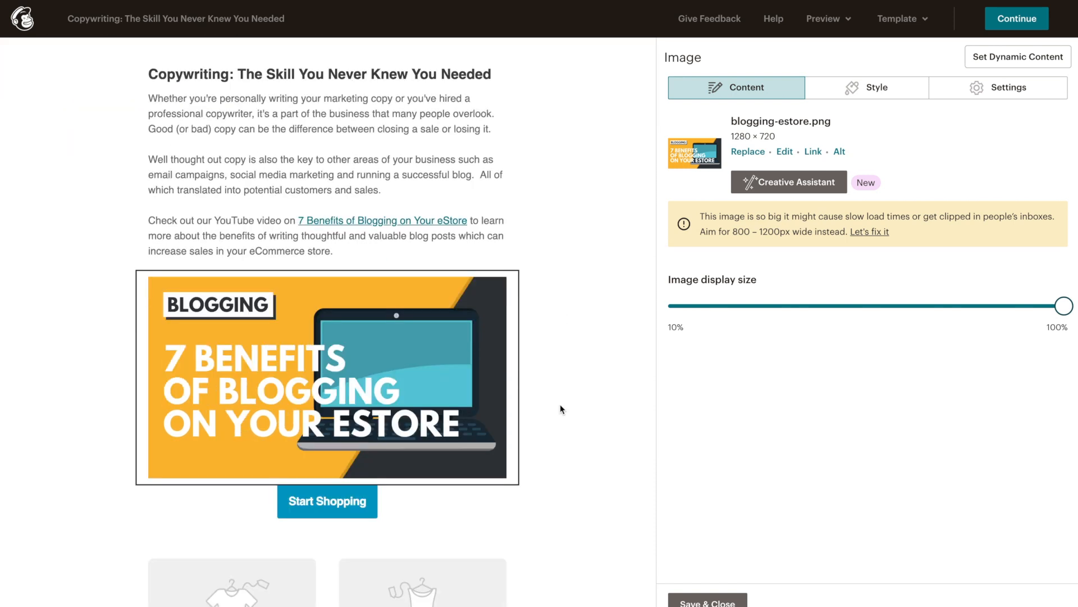
scroll(560, 403, "up", 1)
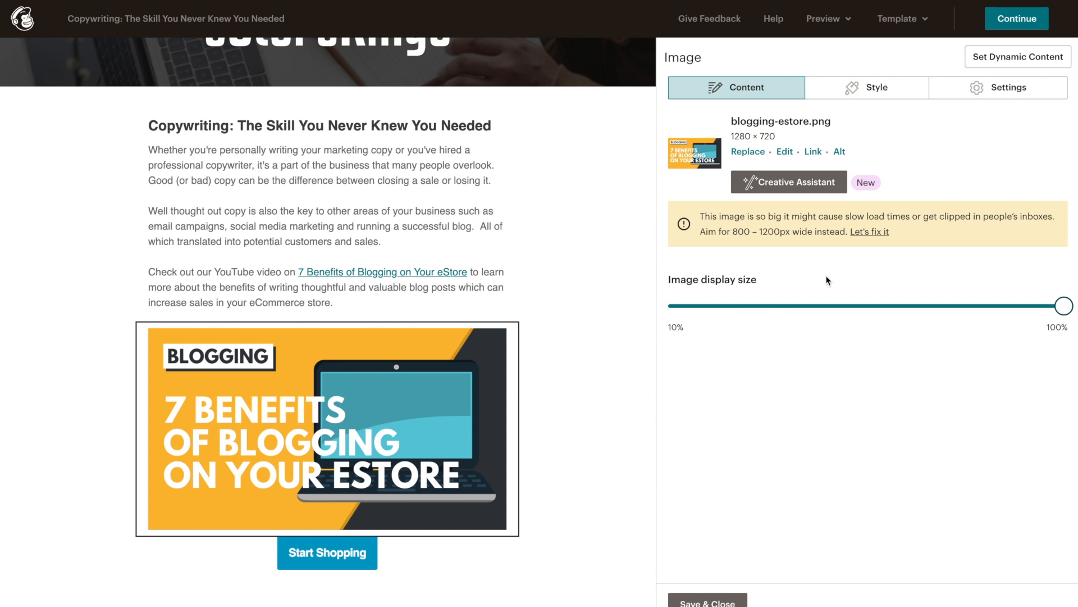
mouse_move(1064, 306)
left_mouse_down()
mouse_move(1043, 307)
mouse_move(1063, 306)
left_mouse_up()
Step: Resize blogging-estore.png to 800 px wide (800 × 450) with locked proportions and save
left_click(870, 232)
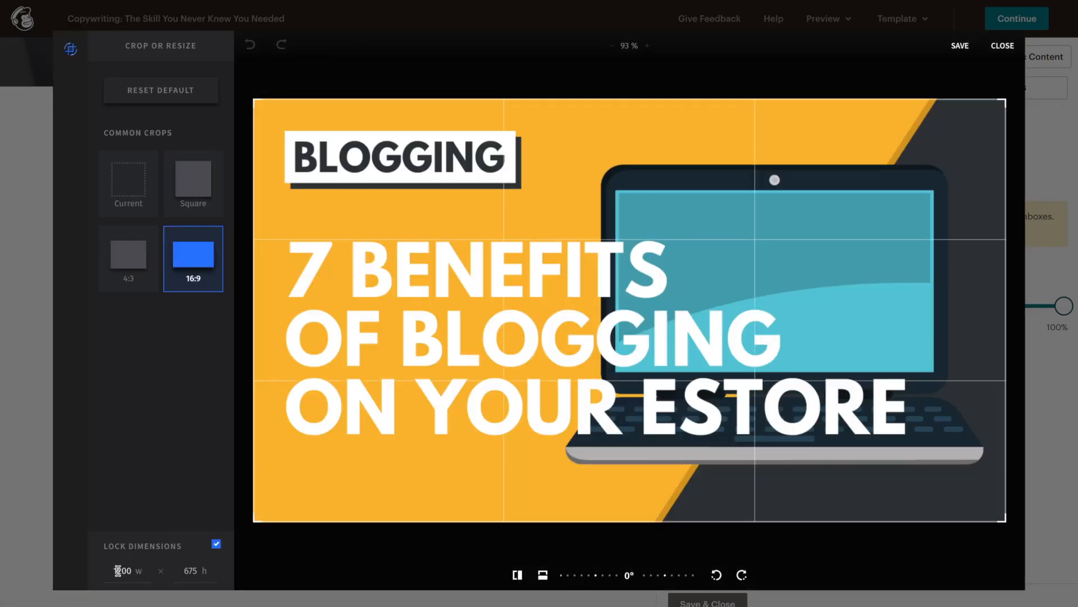
double_click(118, 570)
key("BackSpace")
type("800")
left_click(288, 558)
left_click(959, 44)
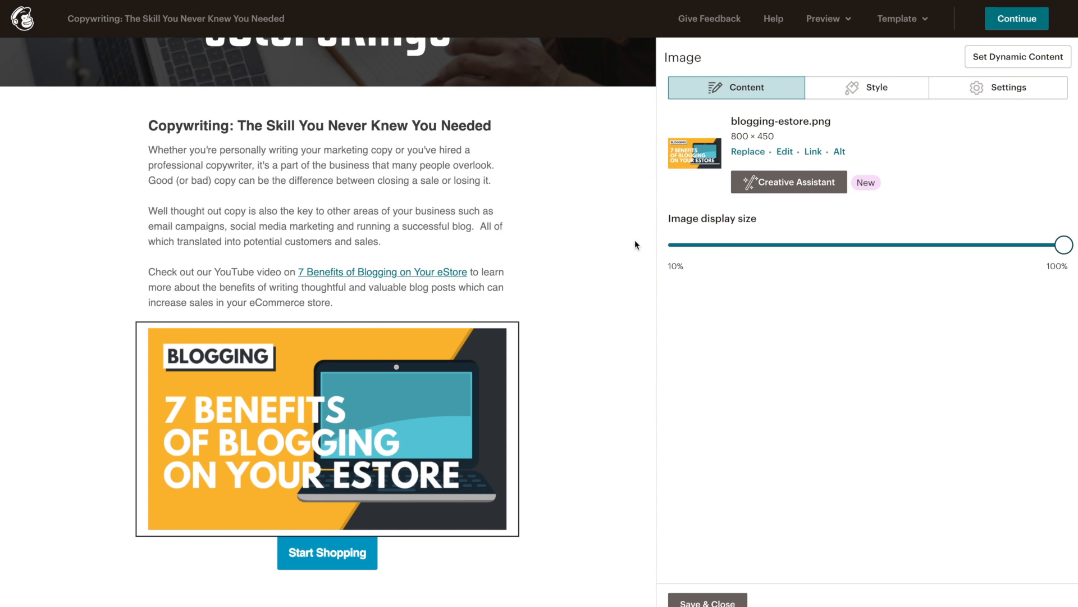
scroll(620, 324, "up", 2)
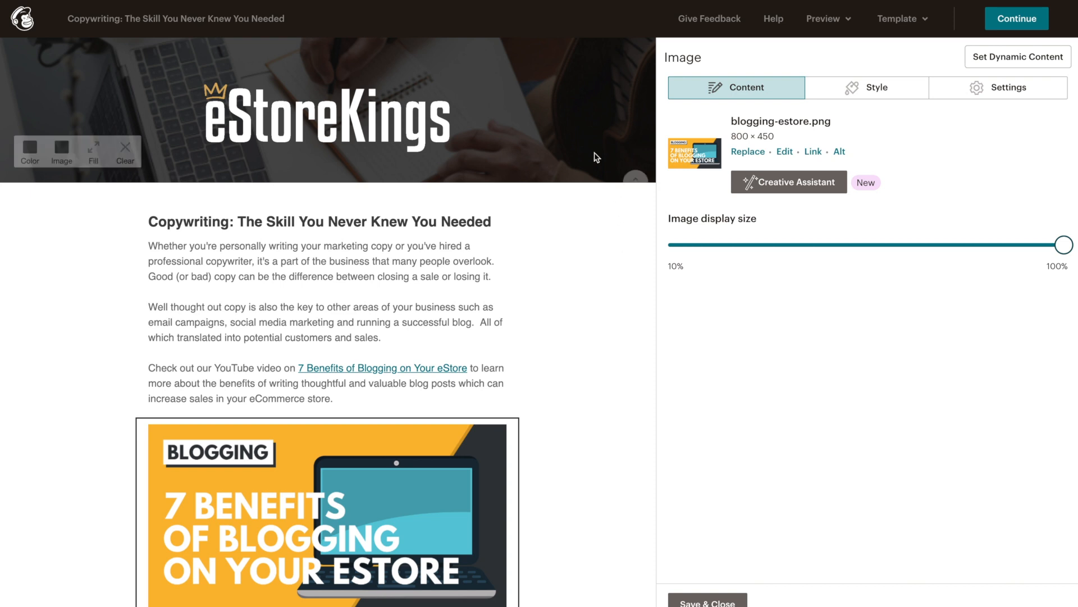
scroll(581, 317, "down", 1)
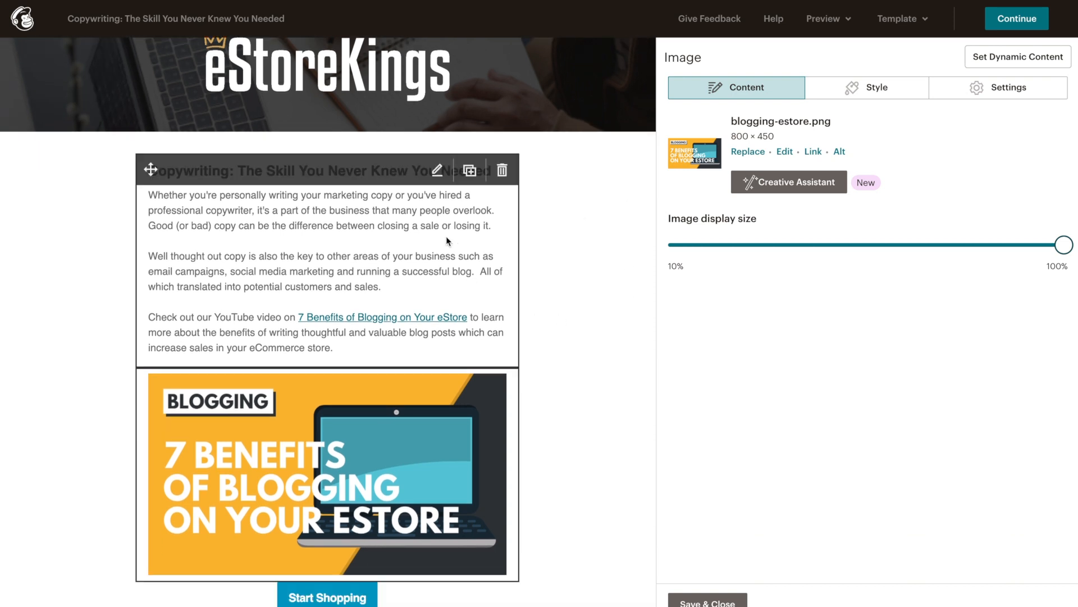
scroll(573, 325, "down", 2)
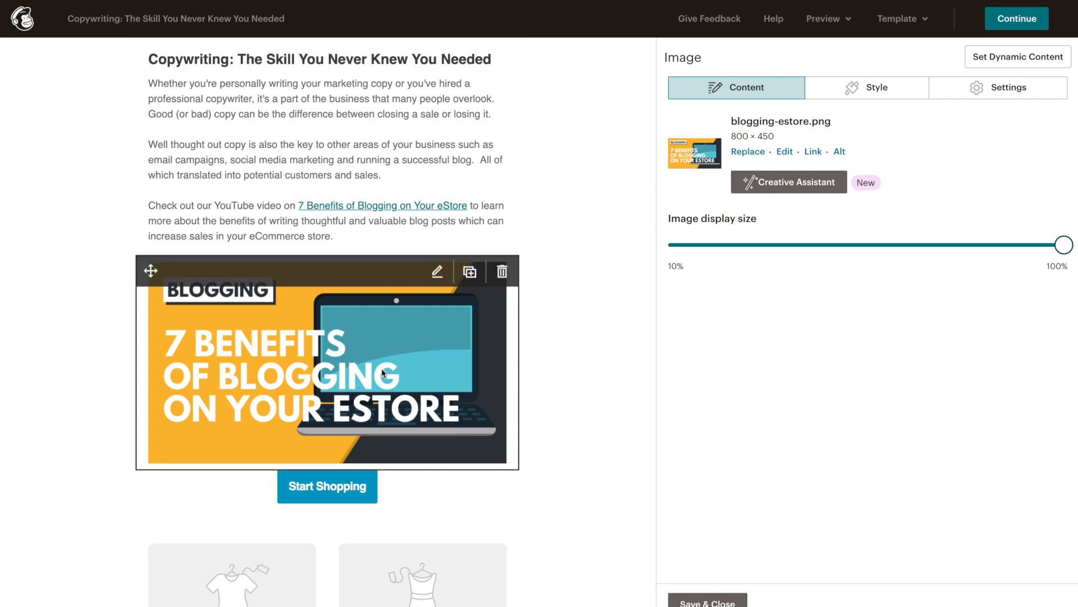
left_click(814, 153)
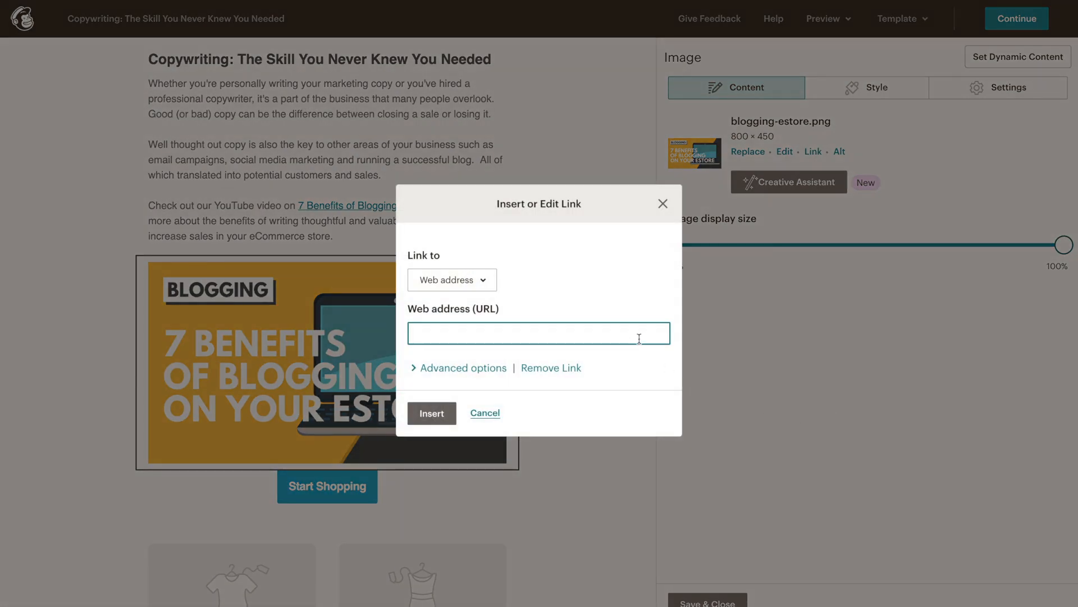
type("https://youtu.be/RbqlzJixOXE")
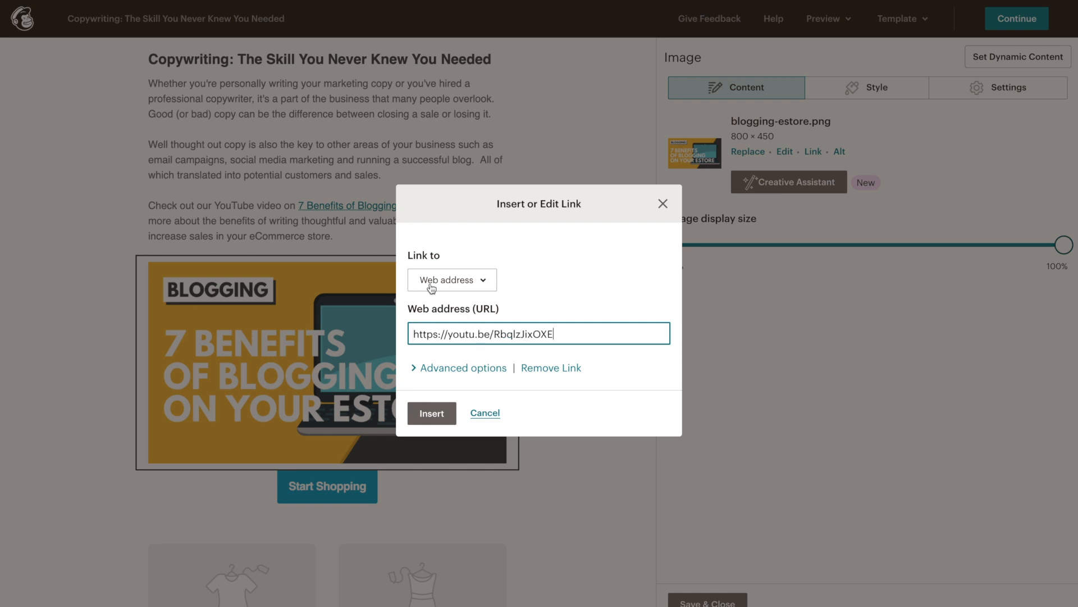
left_click(434, 414)
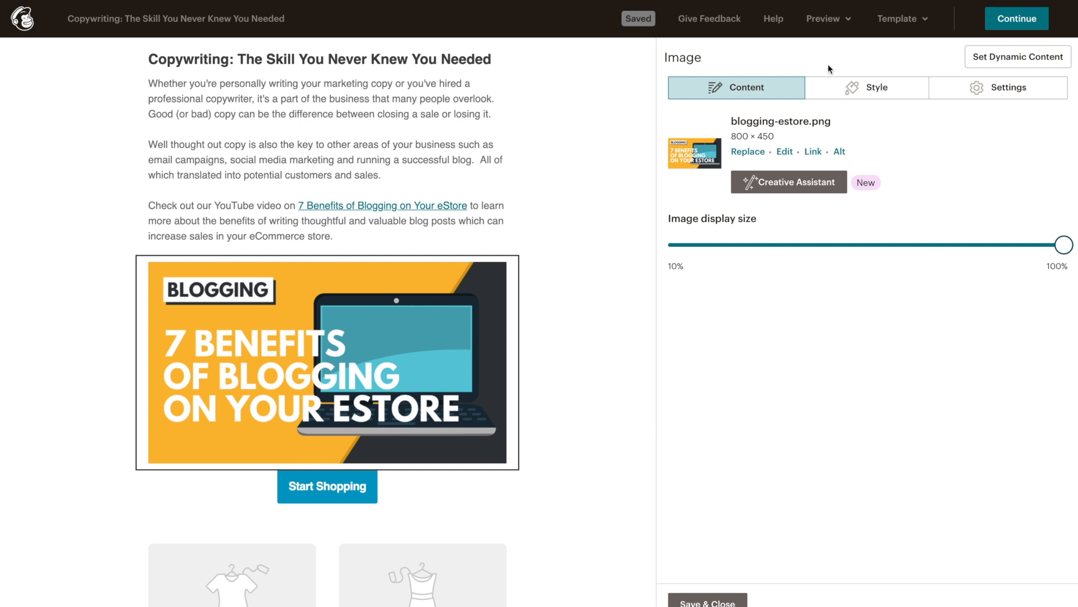
left_click(826, 19)
left_click(811, 59)
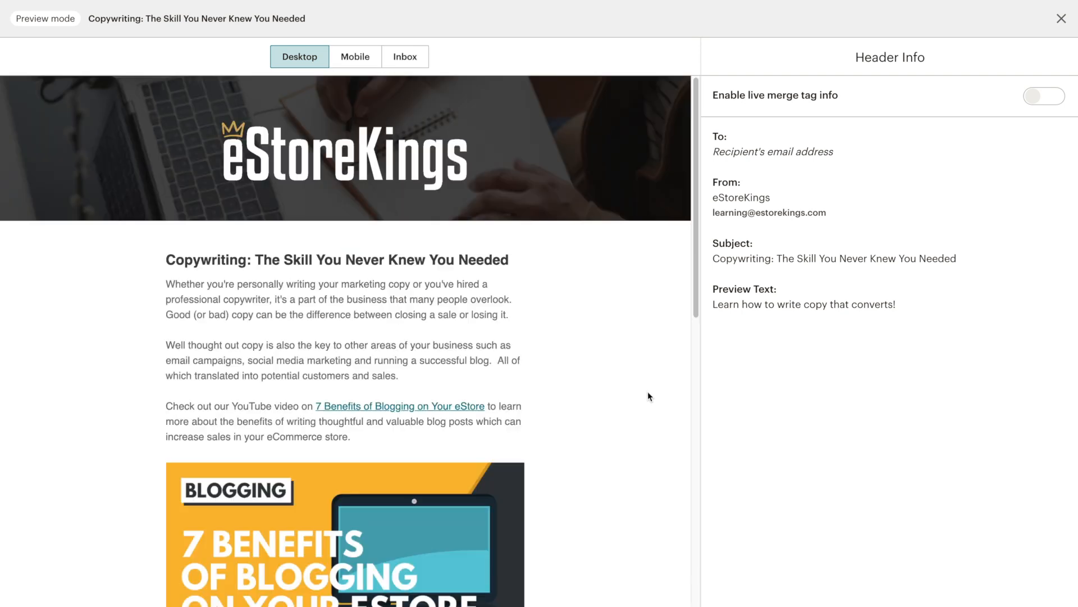
scroll(647, 394, "down", 3)
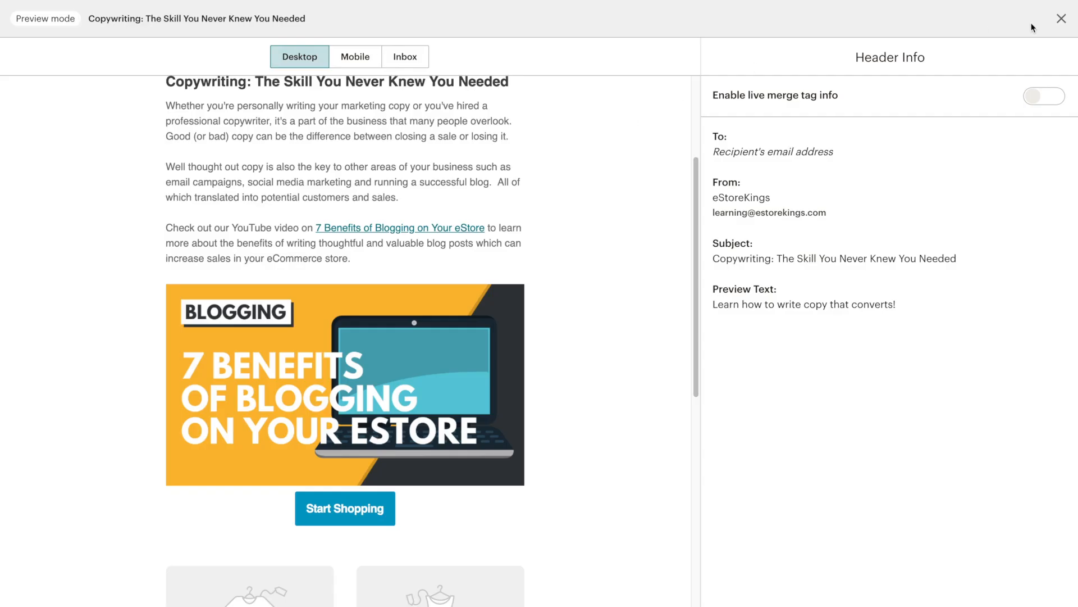
left_click(1061, 18)
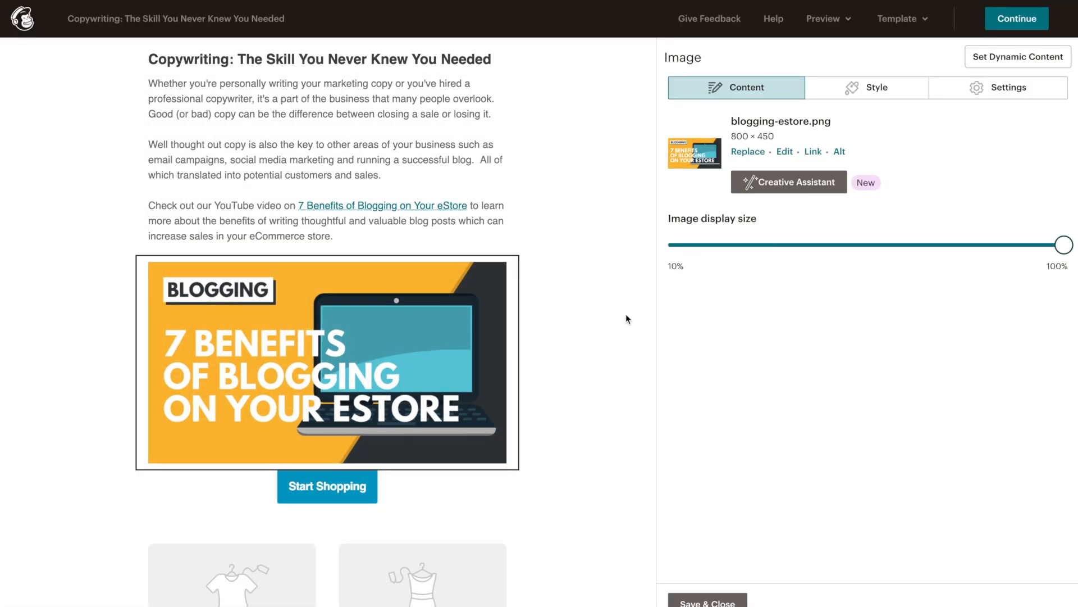
scroll(402, 455, "down", 1)
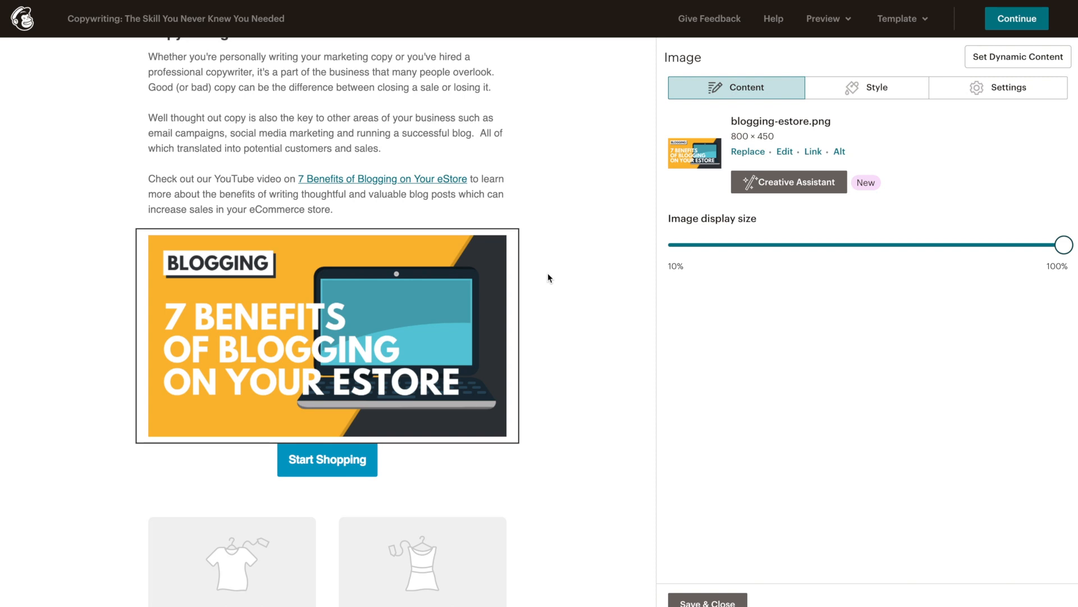
left_click(415, 458)
triple_click(704, 144)
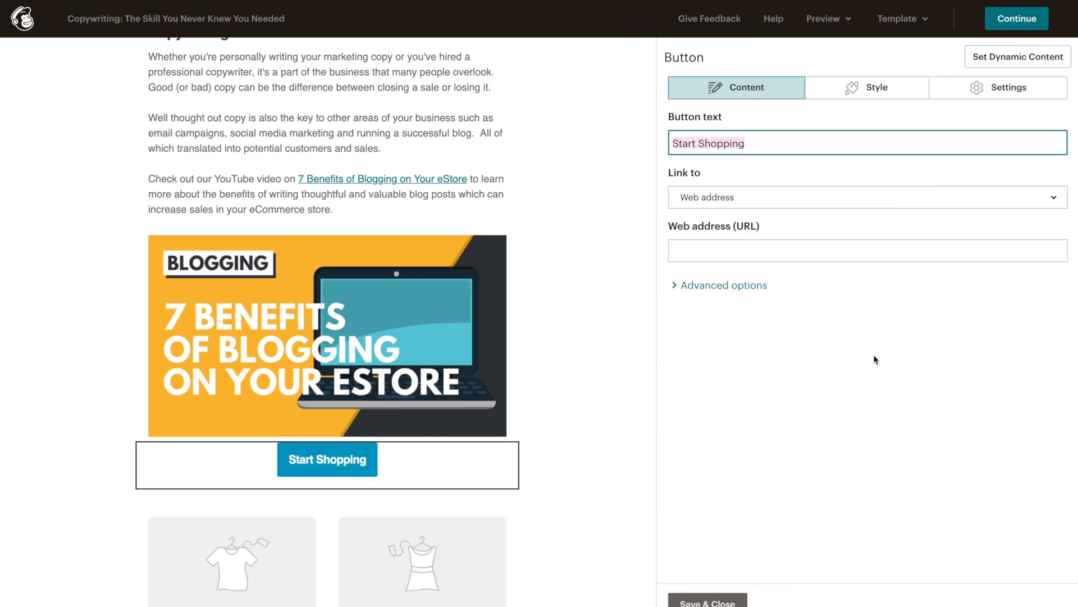
type("Watch")
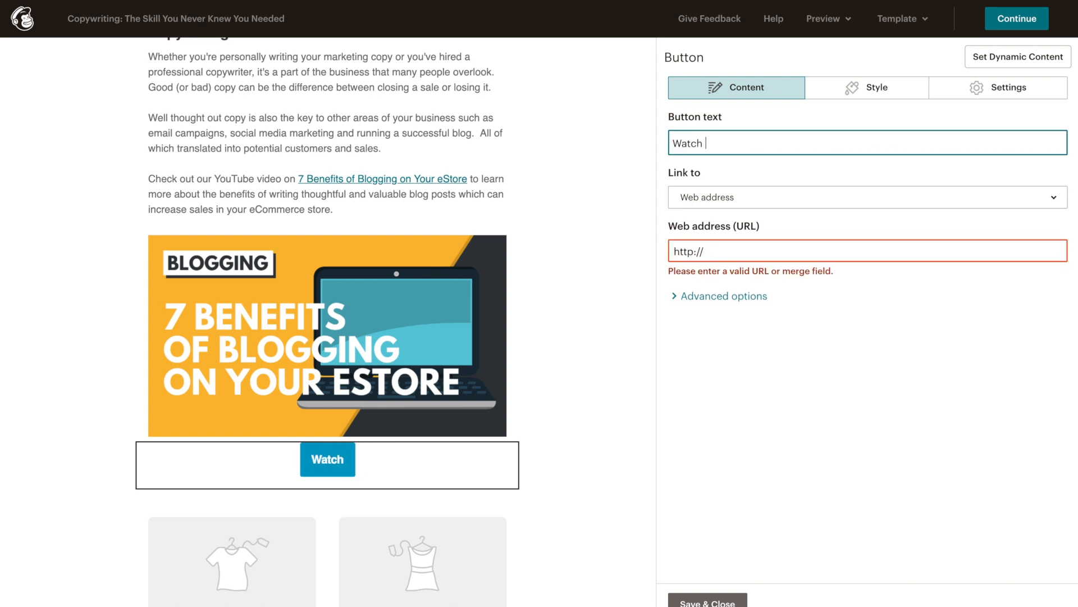
type(" & Learn")
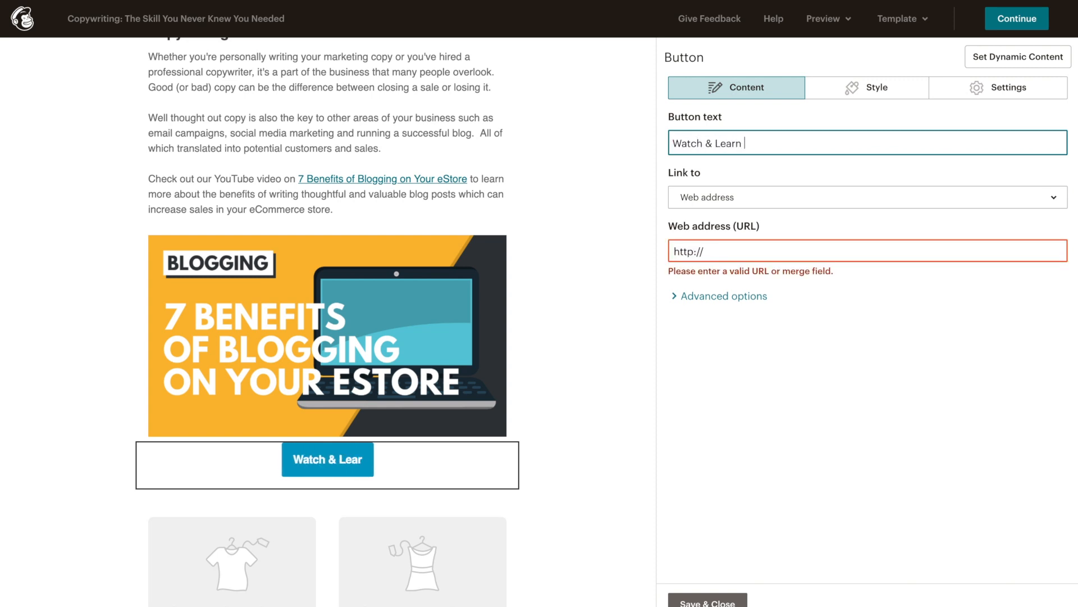
type(" Now")
left_click(787, 267)
left_click(781, 251)
key("ctrl+a")
type("https://youtu.be/RbqlzJixOXE")
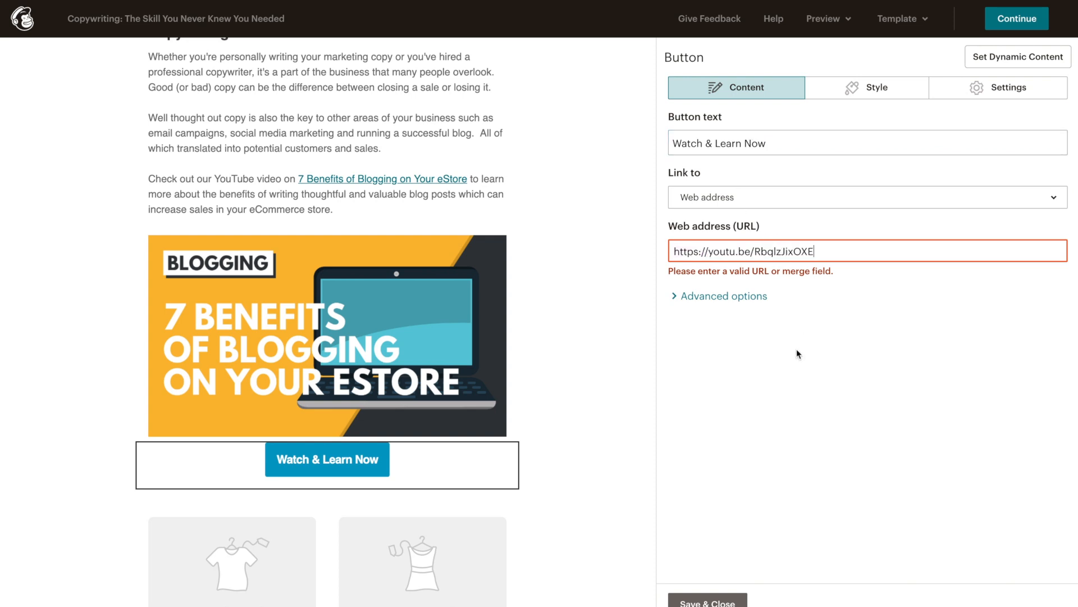
left_click(813, 433)
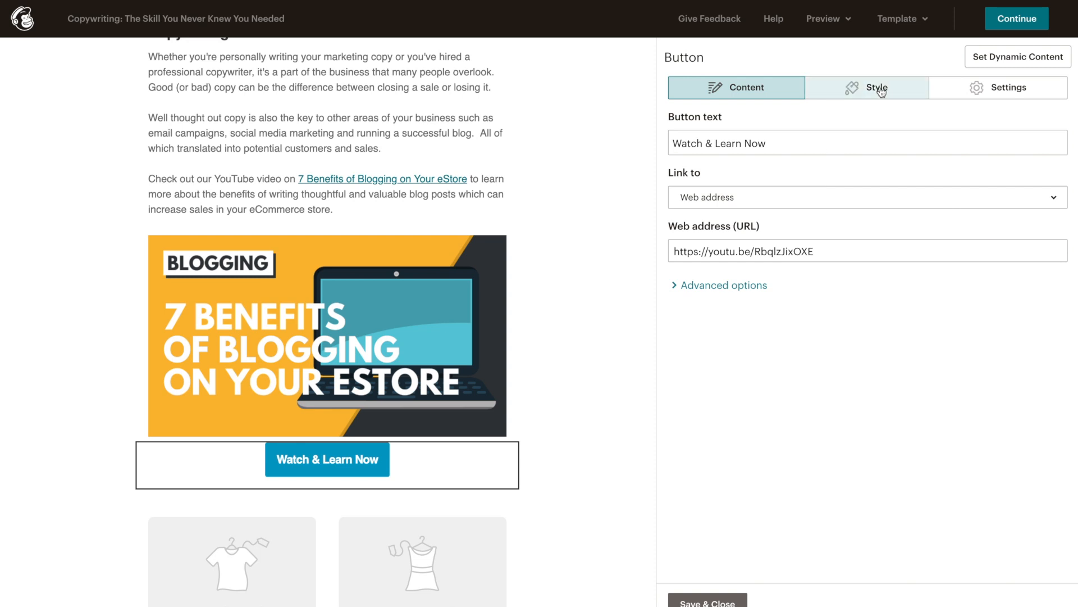
Step: Give the button square corners, no border and a near-black #0f0f0f background
left_click(899, 93)
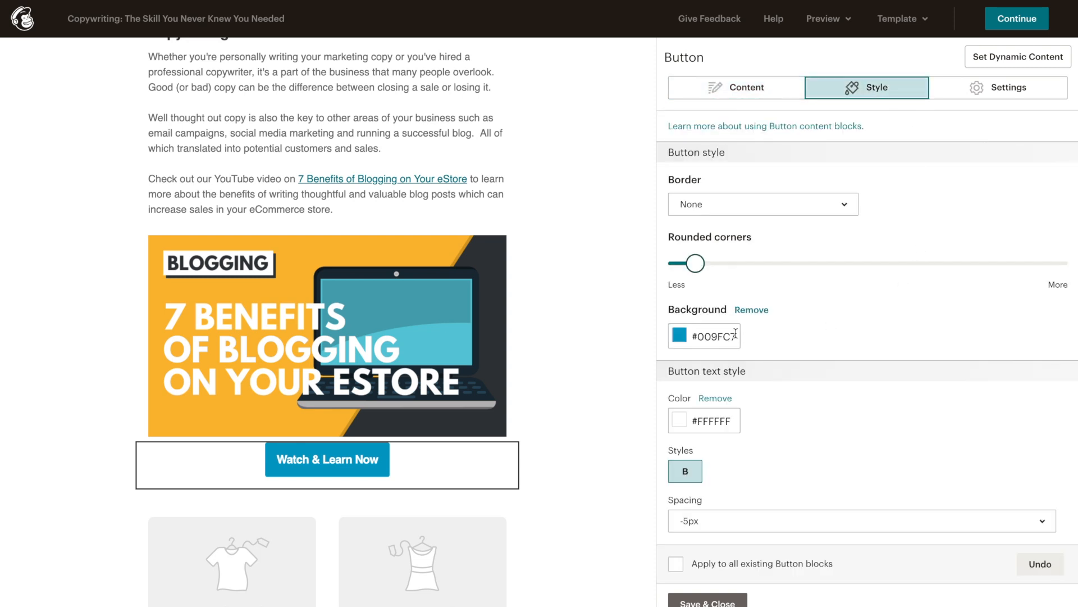
mouse_move(694, 262)
left_mouse_down()
mouse_move(665, 260)
mouse_move(704, 264)
left_mouse_up()
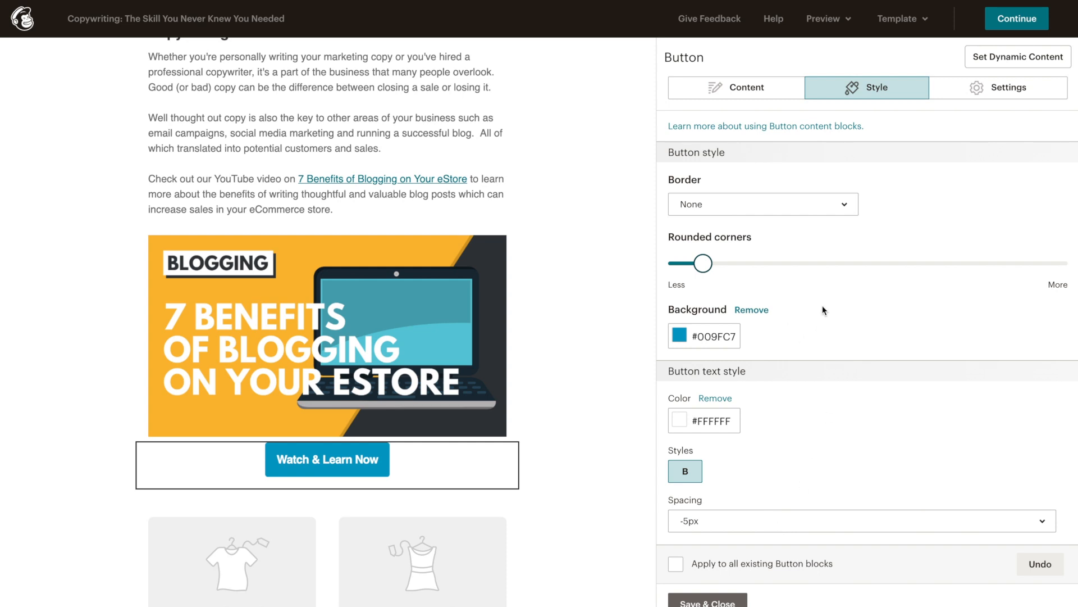
left_click(846, 208)
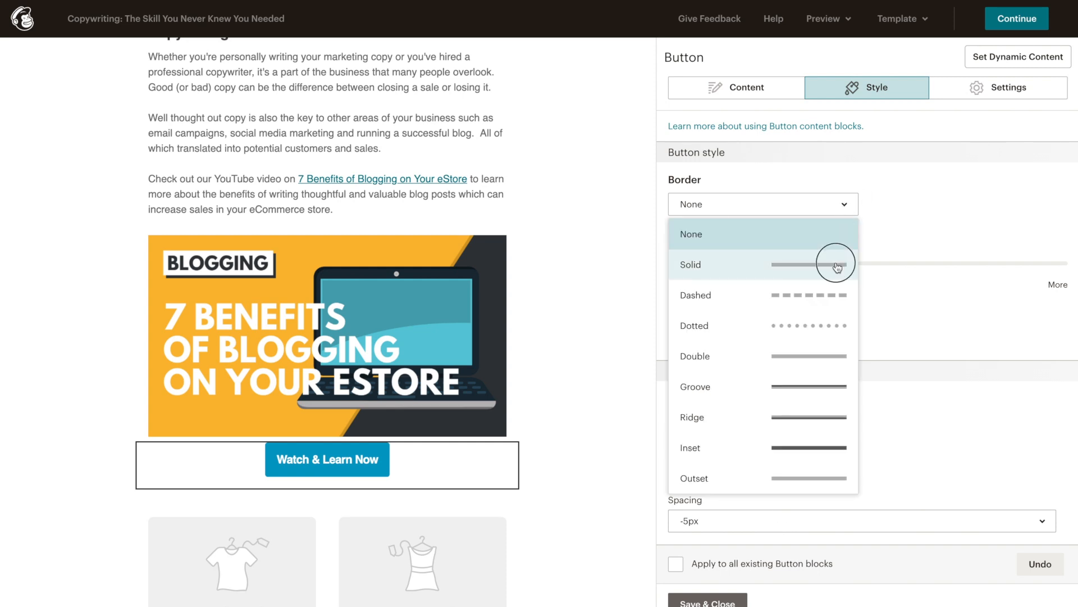
left_click(836, 263)
left_click(840, 207)
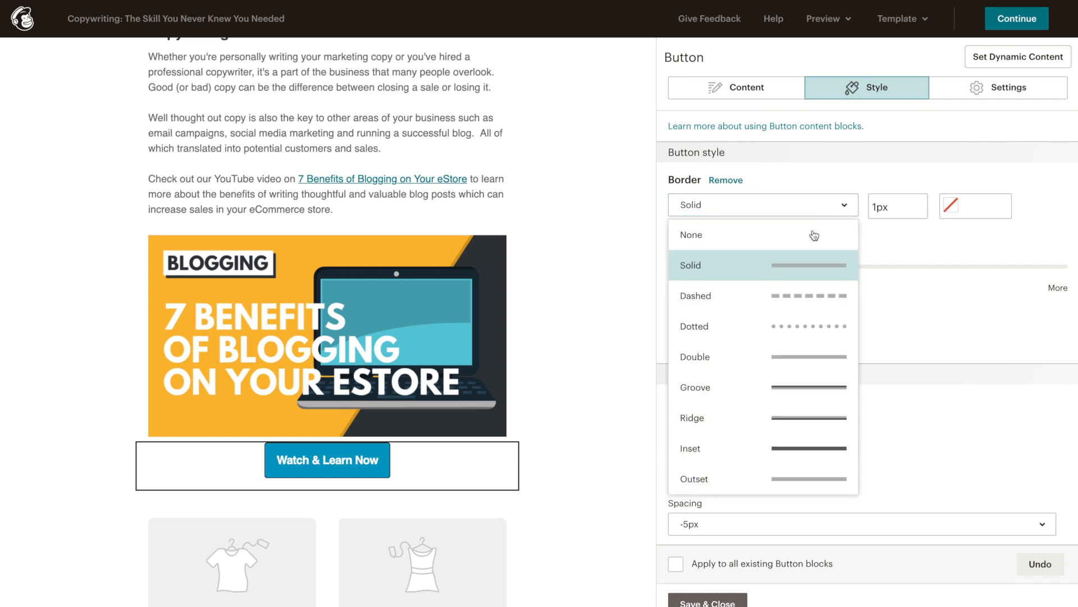
left_click(847, 234)
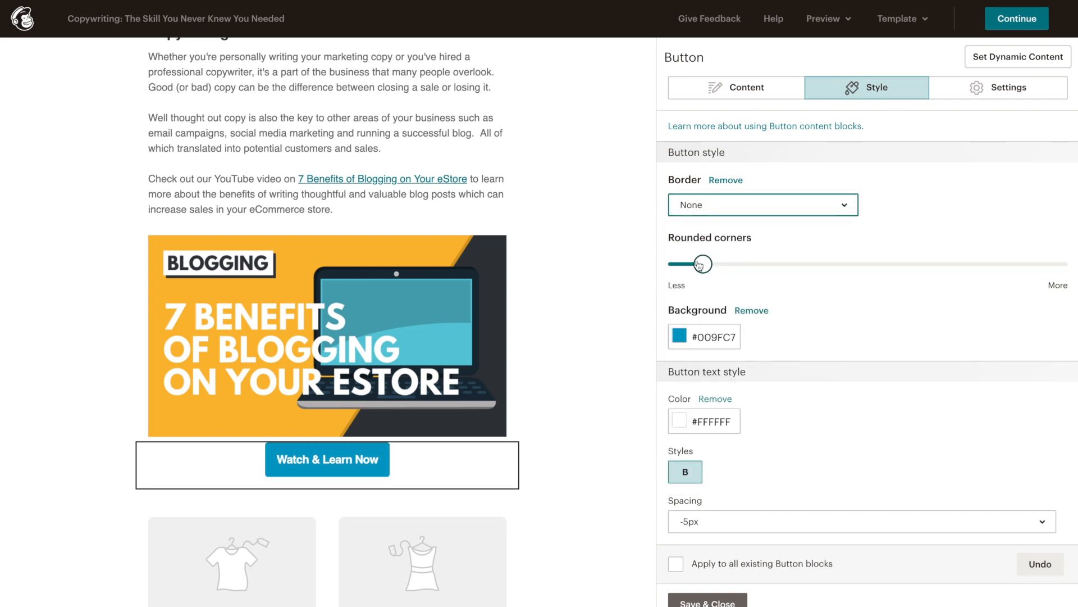
left_click_drag(699, 265, 672, 264)
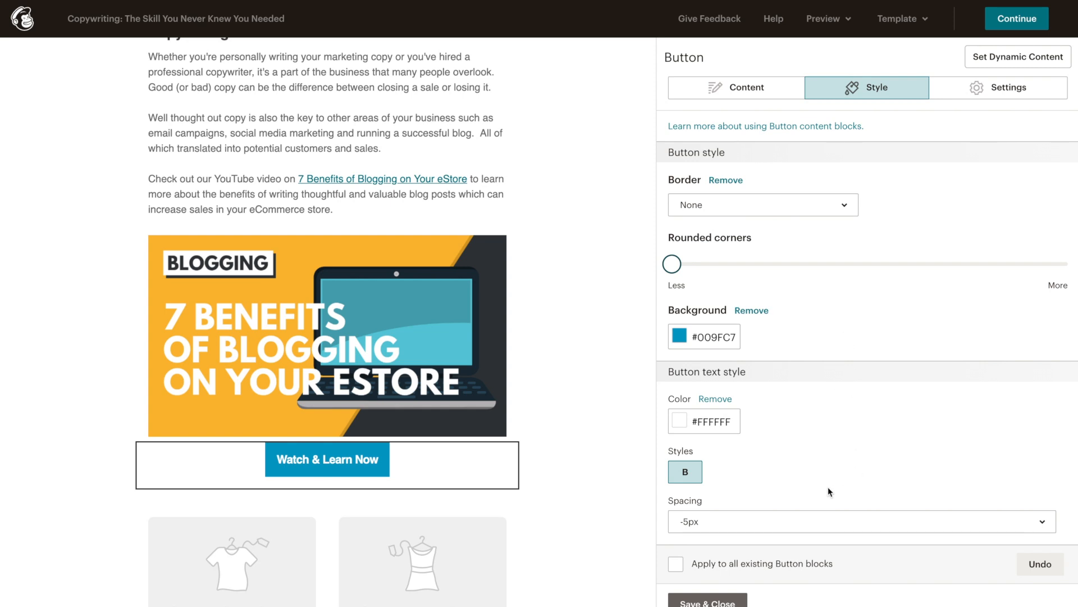
left_click(682, 335)
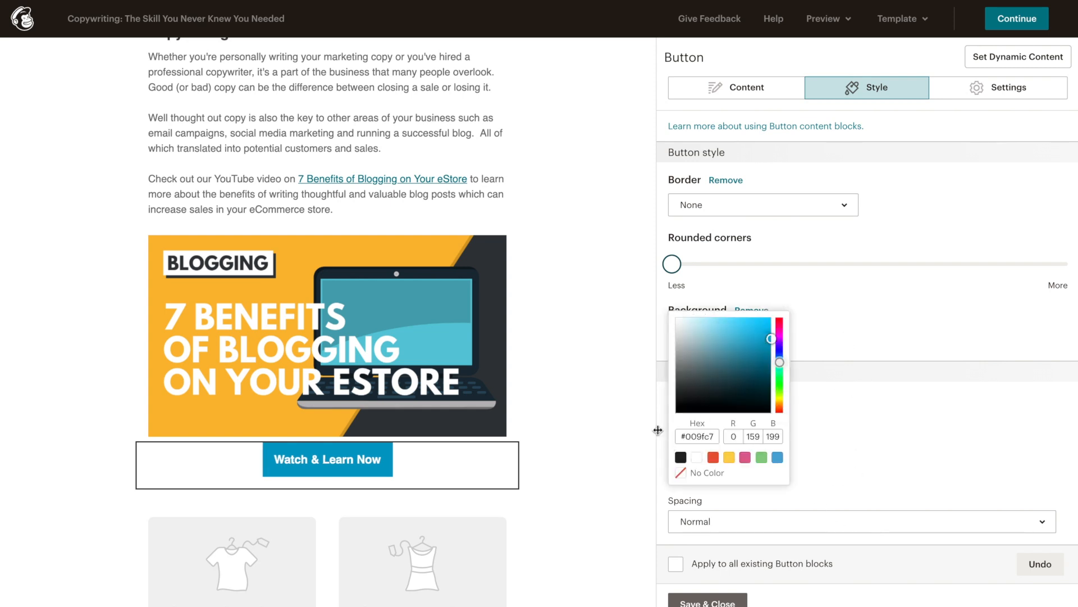
left_click(677, 407)
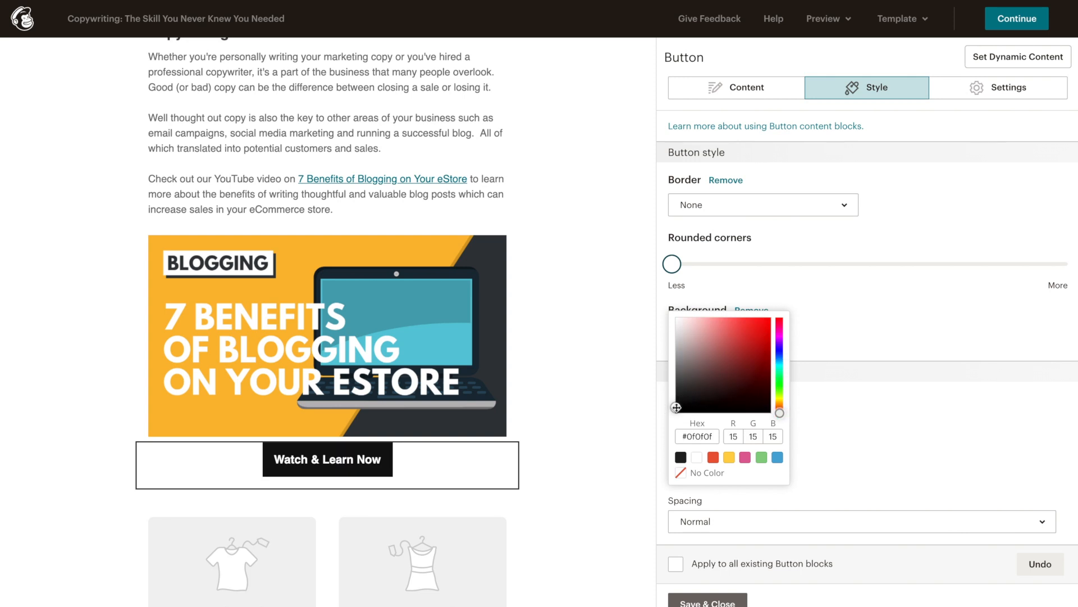
left_click(877, 463)
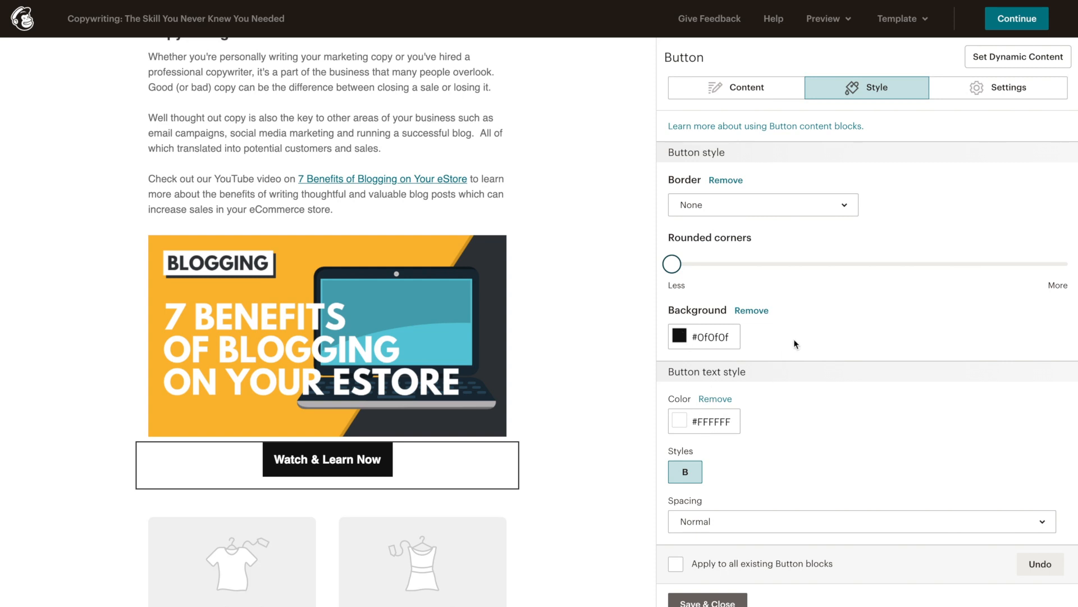
Step: Keep the button padding at 18 px, apply the style to all button blocks, and save
scroll(840, 431, "down", 3)
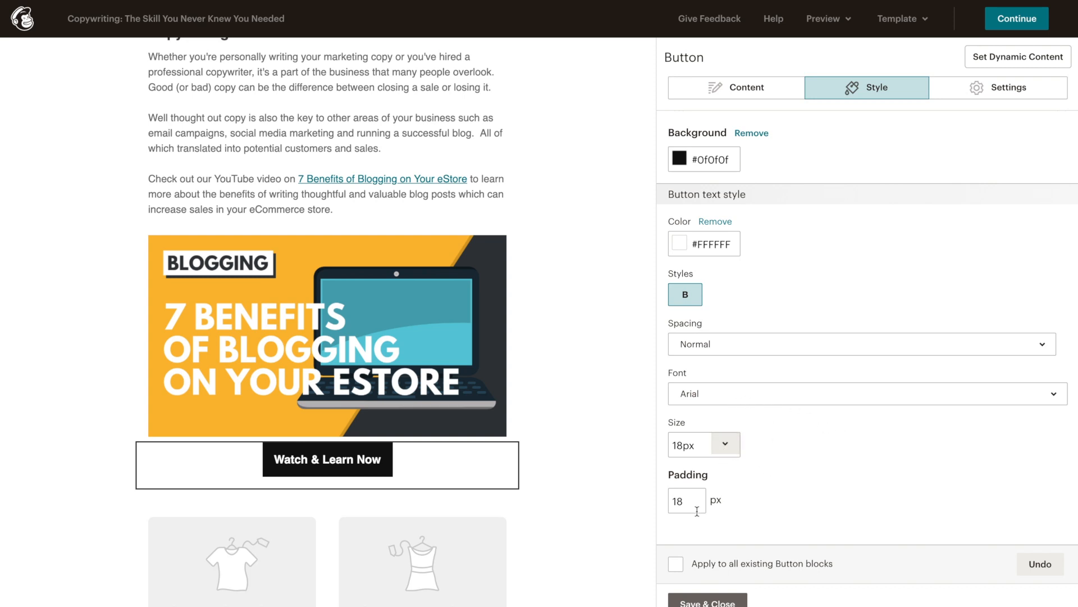
mouse_move(369, 457)
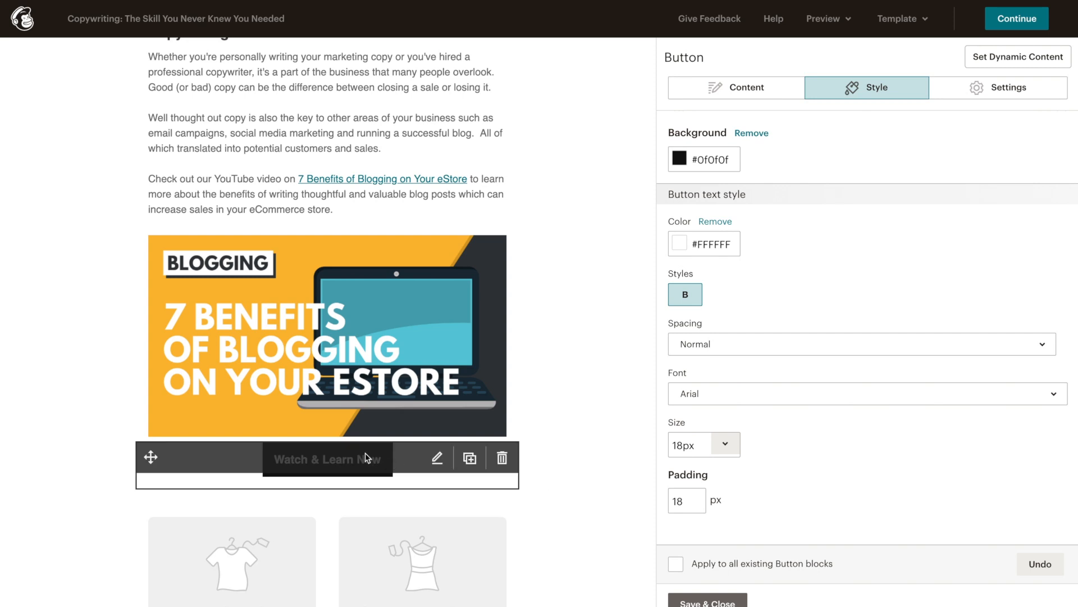
left_click(686, 501)
left_click_drag(686, 501, 670, 500)
type("25")
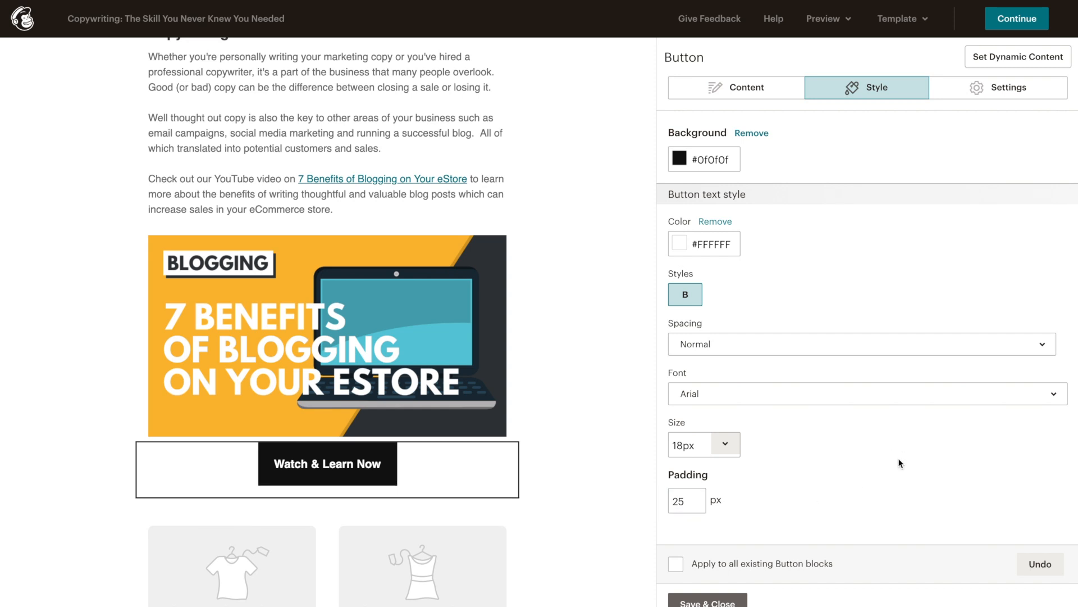
left_click_drag(691, 500, 674, 502)
type("18")
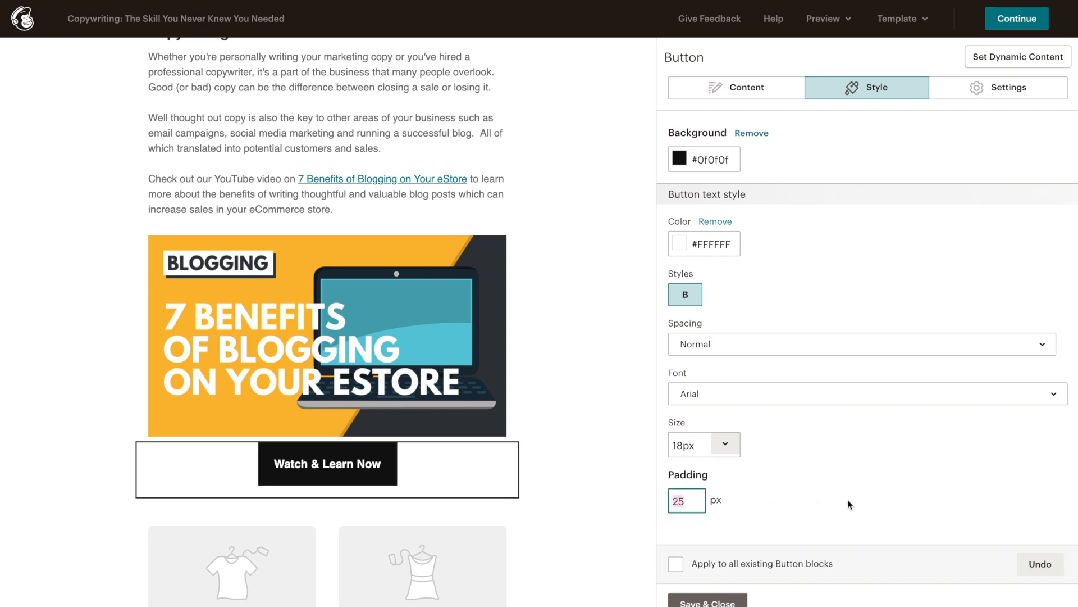
left_click(998, 516)
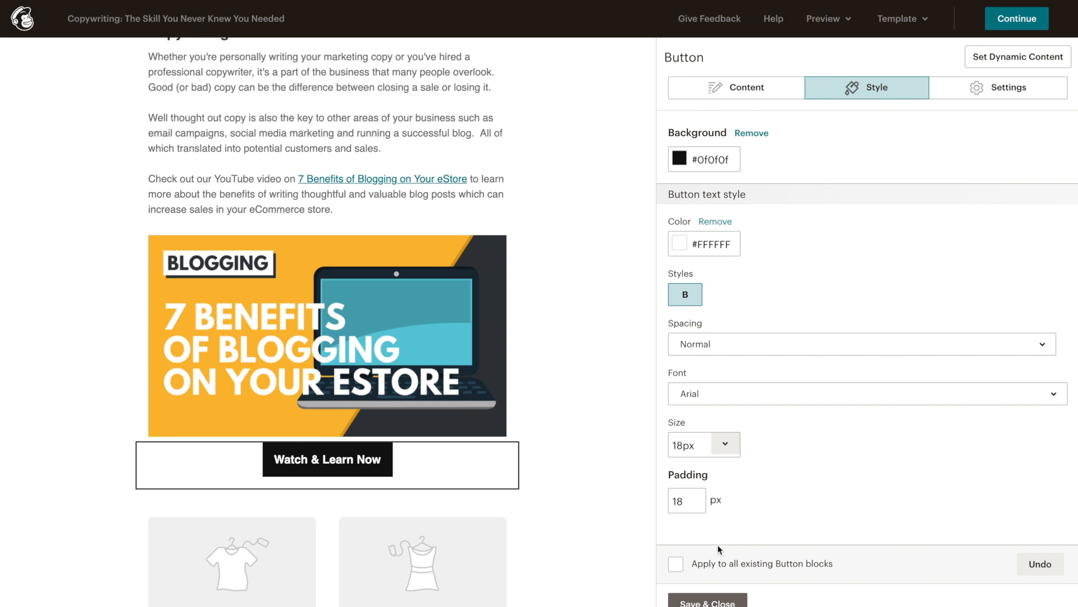
left_click(676, 566)
left_click(743, 599)
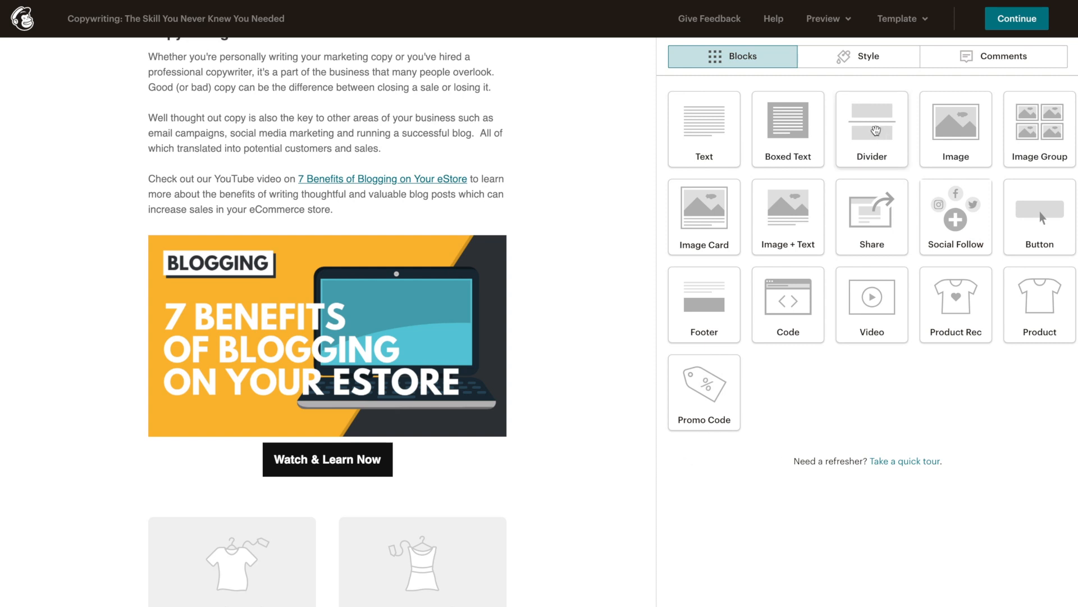
Step: Add a divider below the blogging image with its border line set to None
left_click_drag(875, 131, 603, 486)
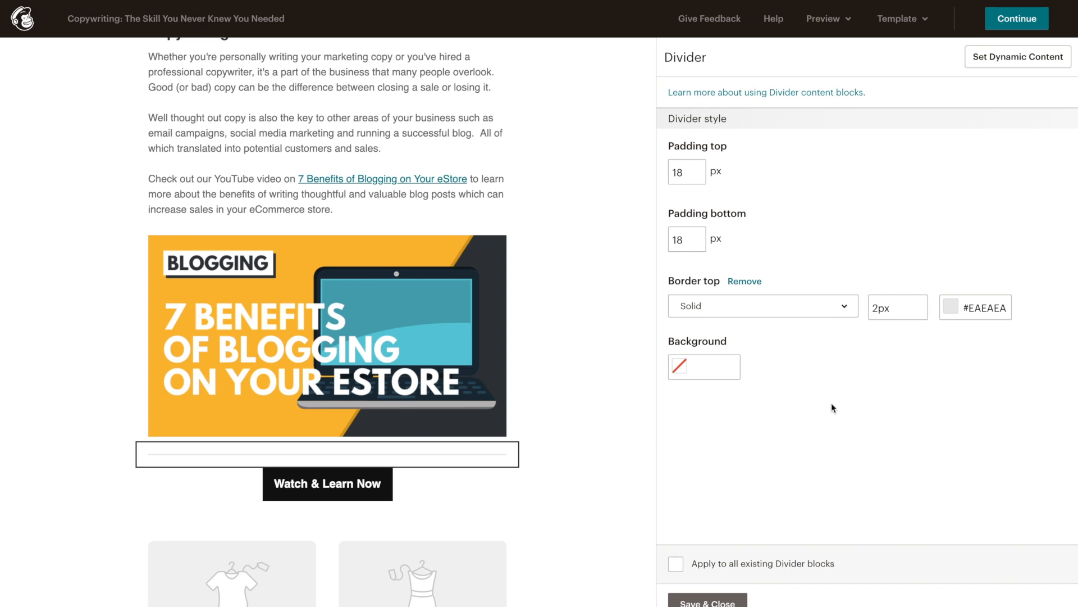
left_click(845, 306)
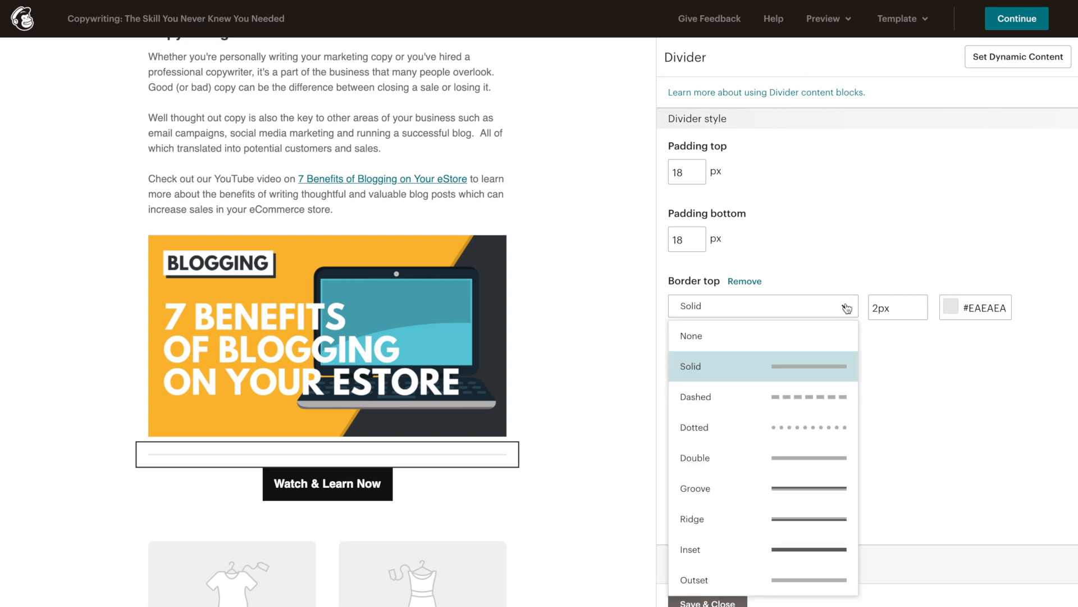
left_click(831, 336)
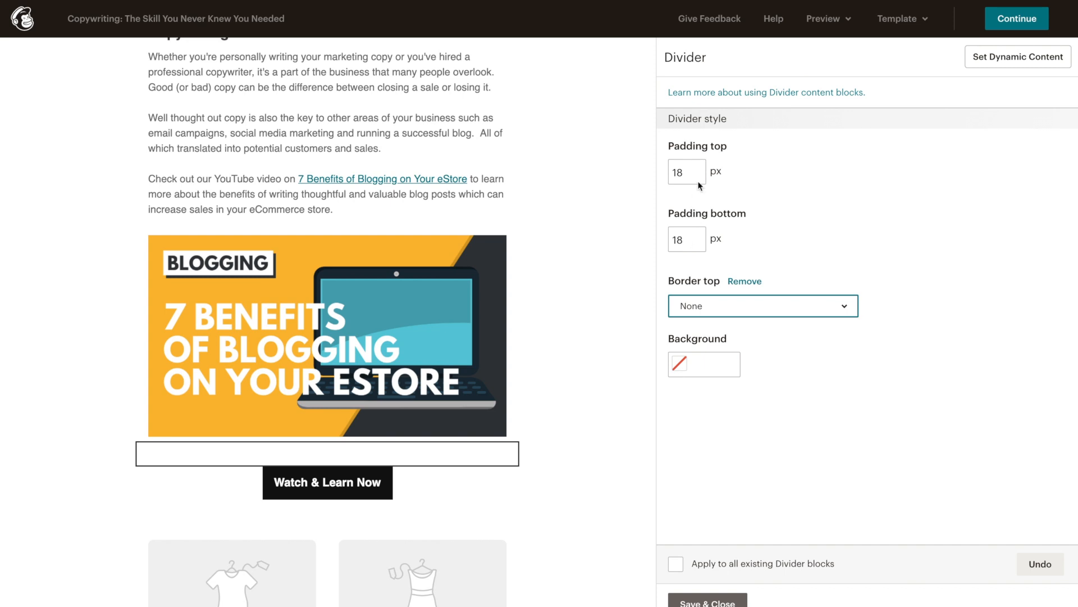
left_click(689, 599)
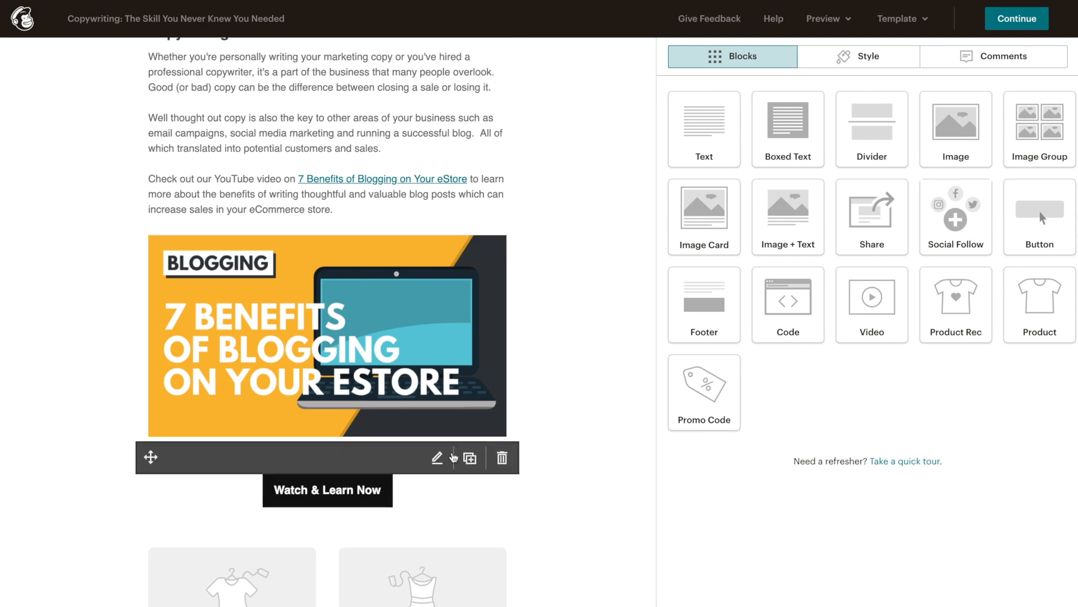
Step: Set the divider's top and bottom padding to 10 px
left_click(439, 458)
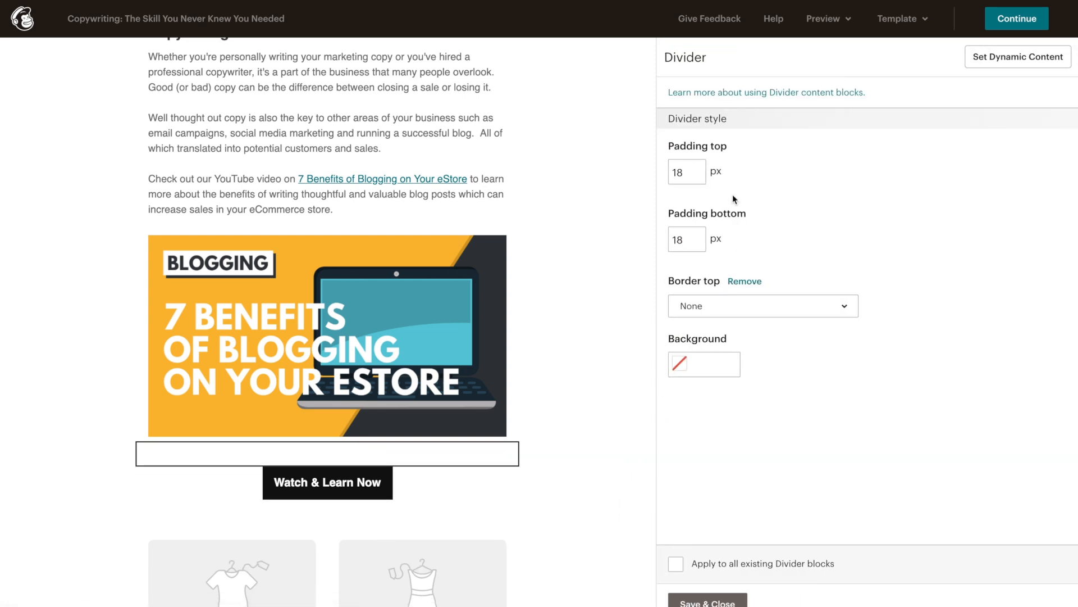
left_click_drag(692, 171, 660, 167)
type("10")
double_click(698, 245)
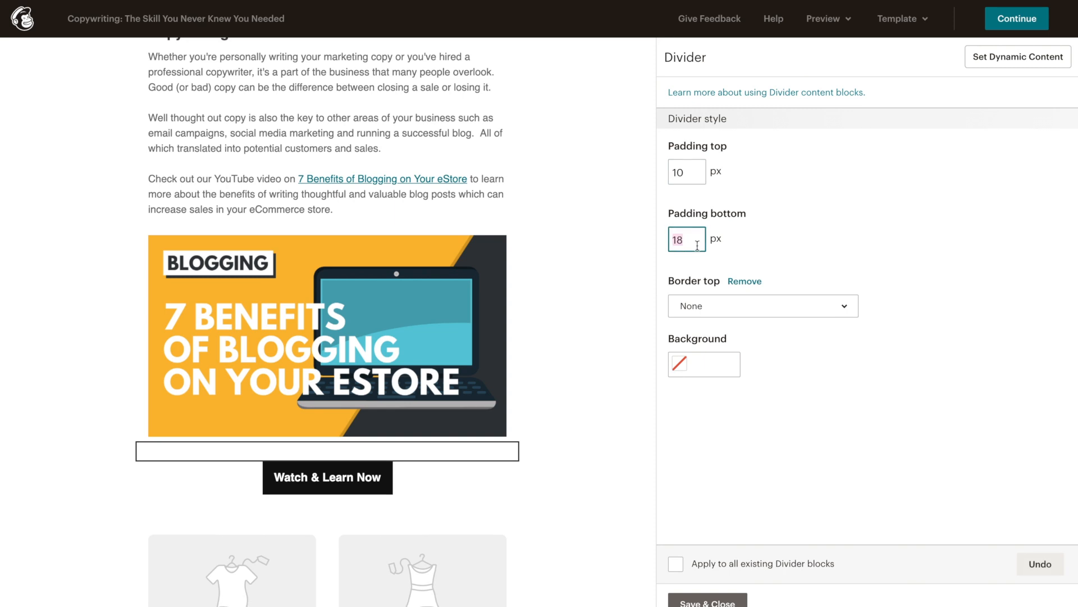
type("10")
left_click(691, 599)
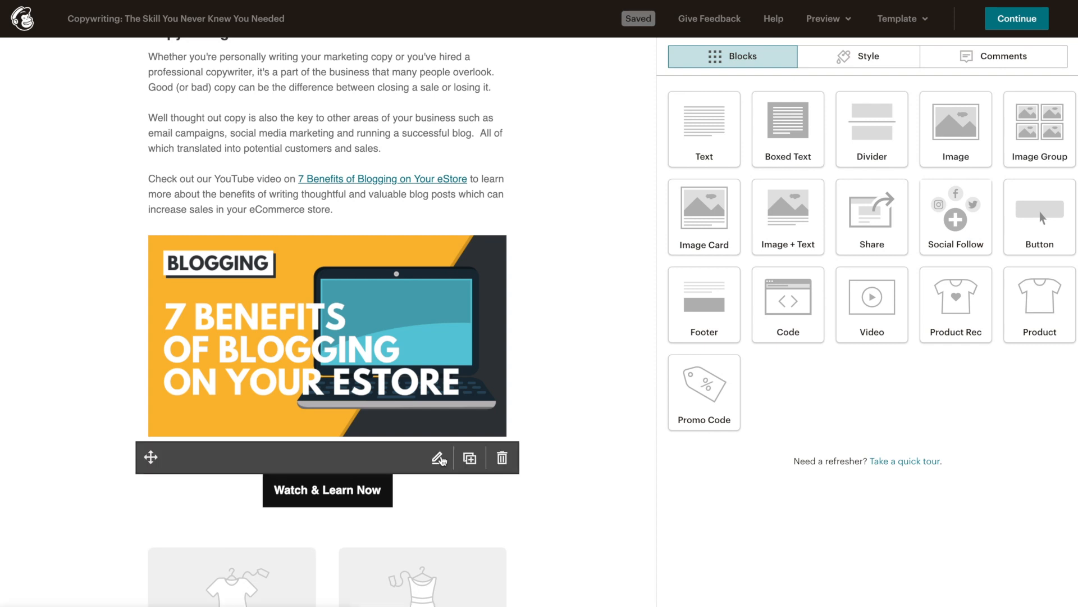
Step: Reduce the divider's top and bottom padding to 5 px
left_click(439, 457)
left_click_drag(689, 169, 671, 172)
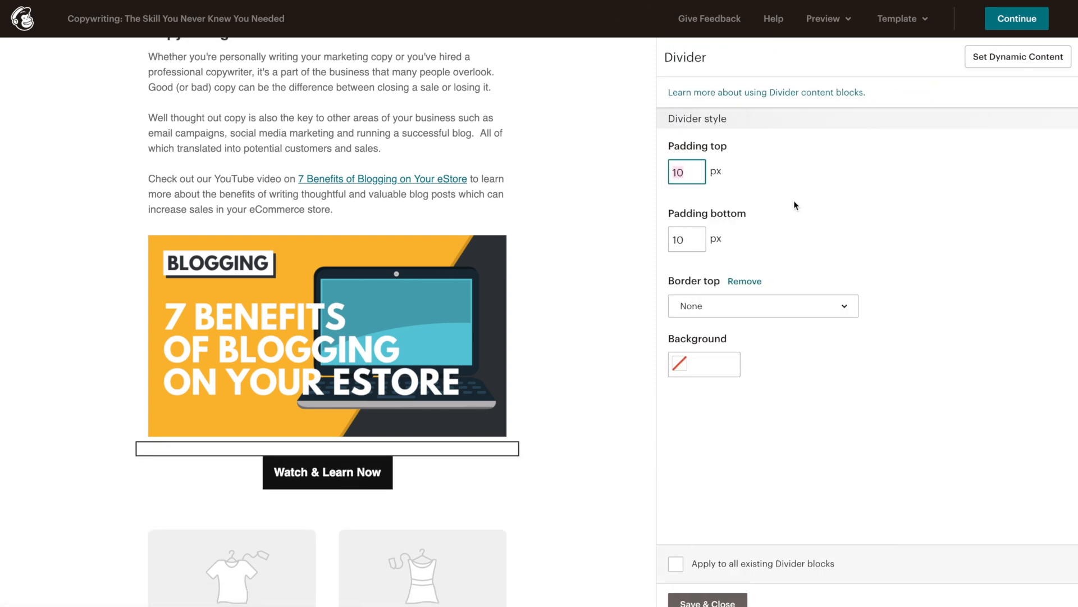
type("5")
double_click(667, 241)
type("5")
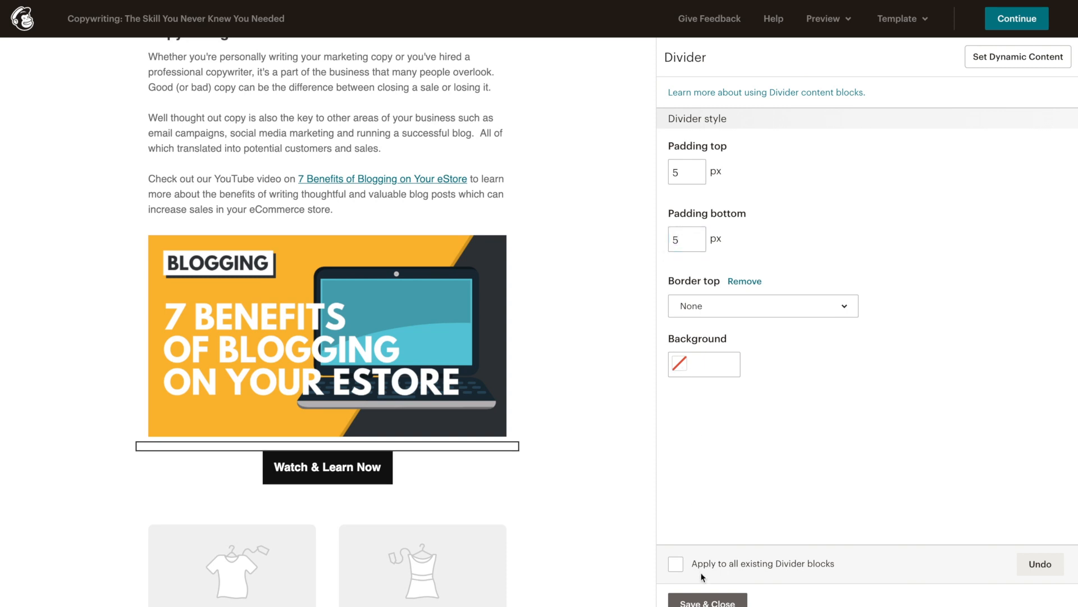
left_click(706, 601)
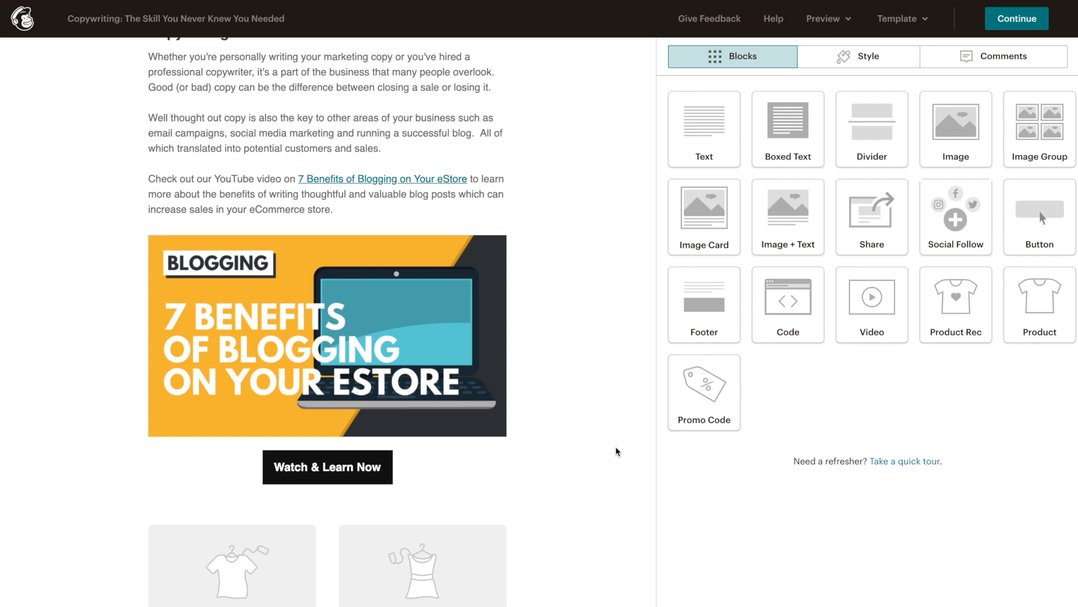
Step: Move the copied text block below the Watch & Learn Now button
scroll(616, 392, "down", 1)
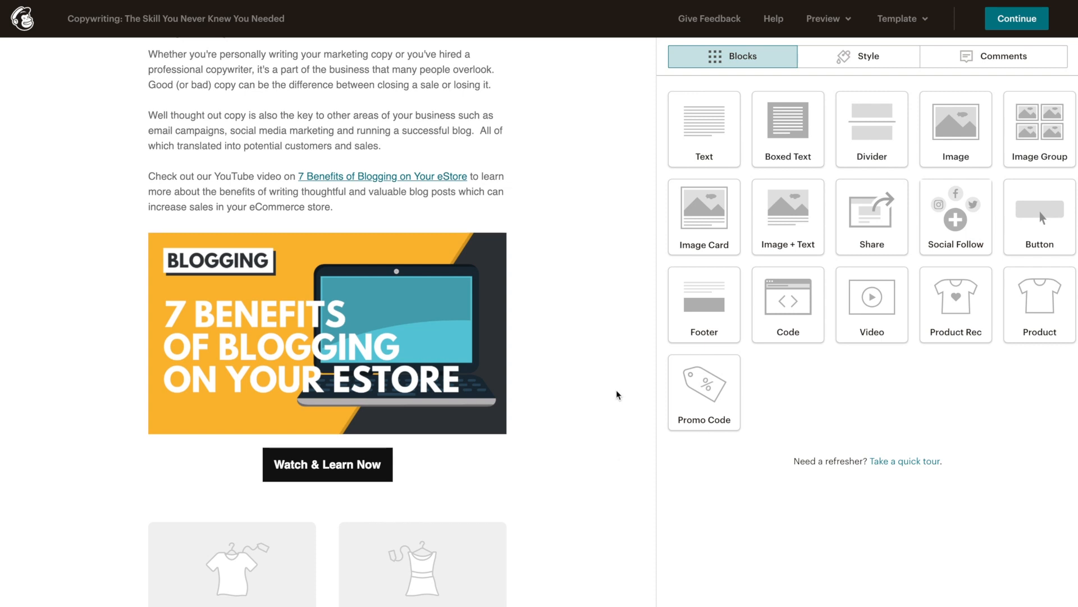
scroll(617, 396, "down", 2)
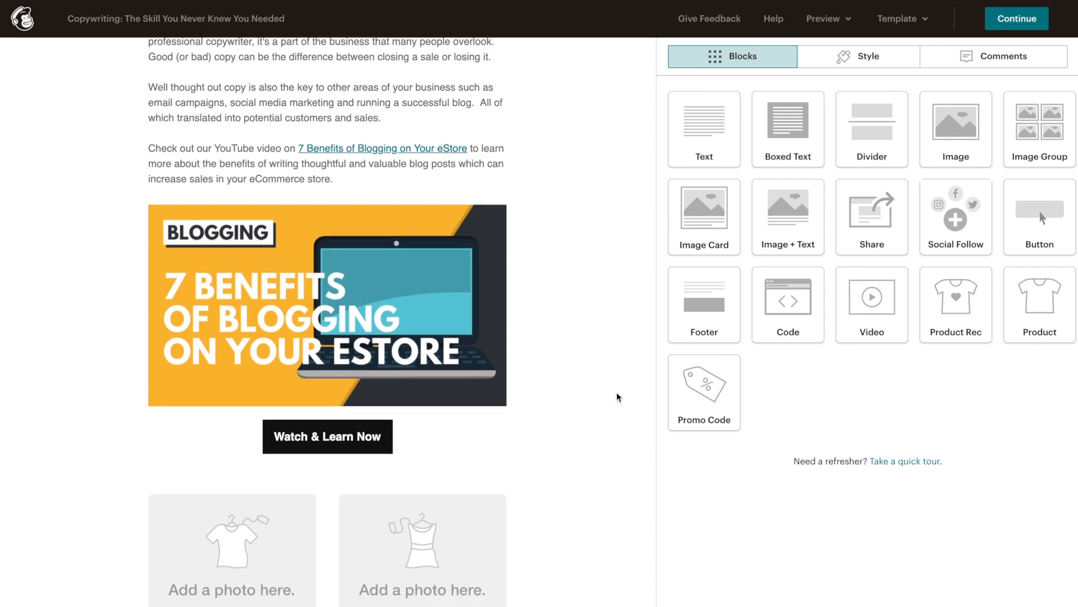
scroll(617, 397, "up", 10)
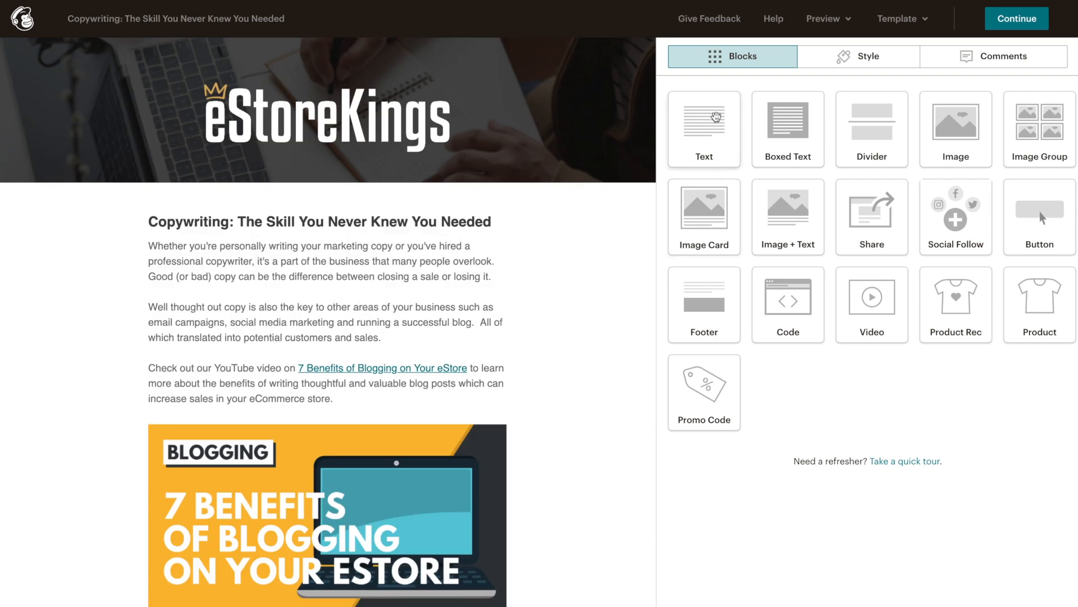
left_click_drag(695, 135, 700, 139)
mouse_move(465, 339)
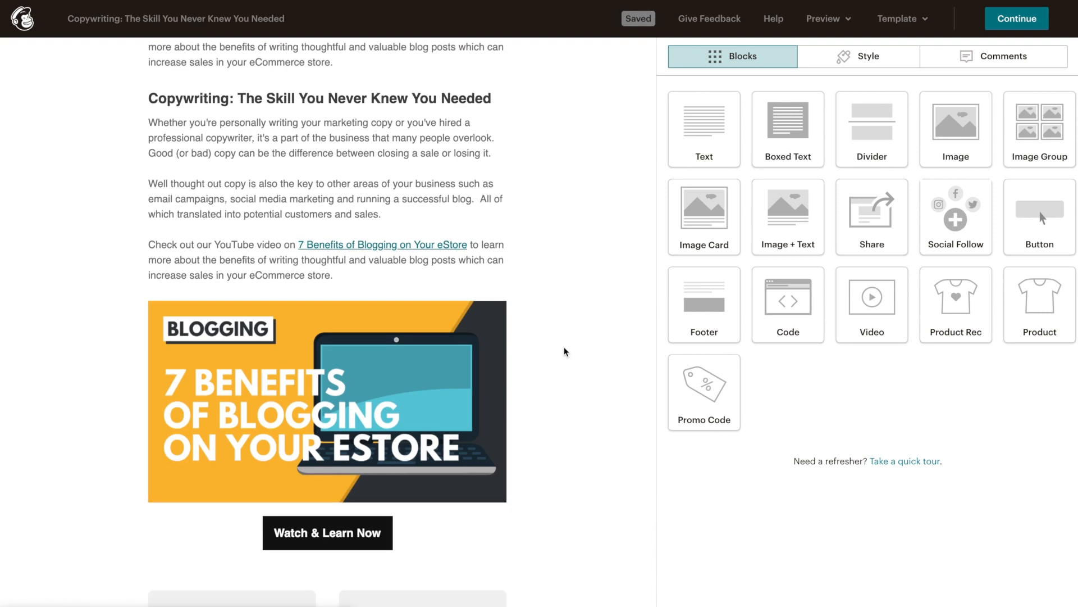
left_click_drag(150, 85, 161, 348)
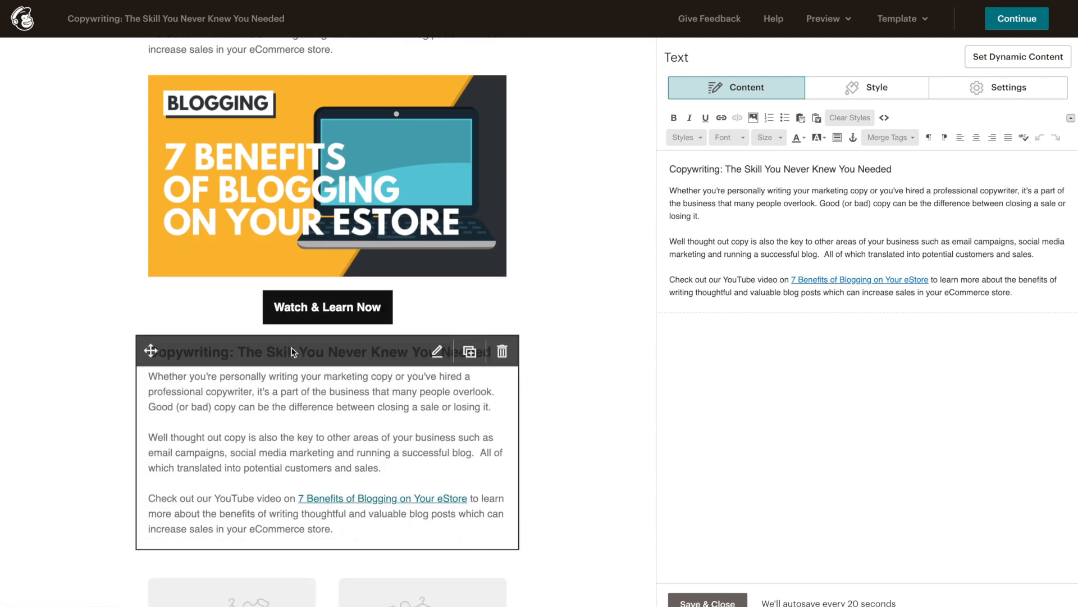
Step: Replace the text block's heading and body with the pasted paragraphs about button wording
scroll(574, 409, "down", 2)
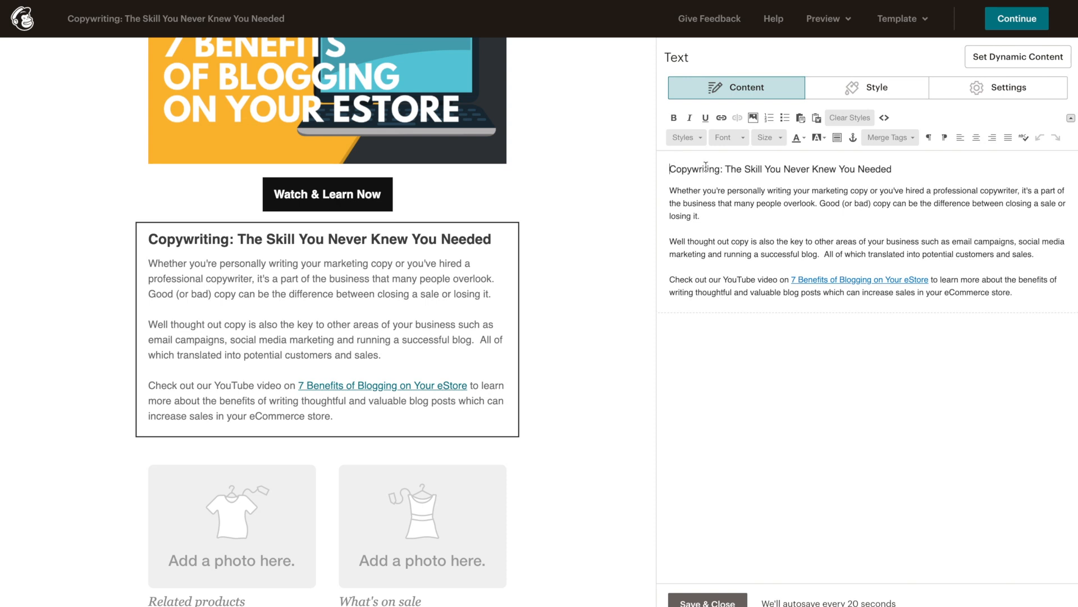
triple_click(910, 169)
type("Just say the magic words!")
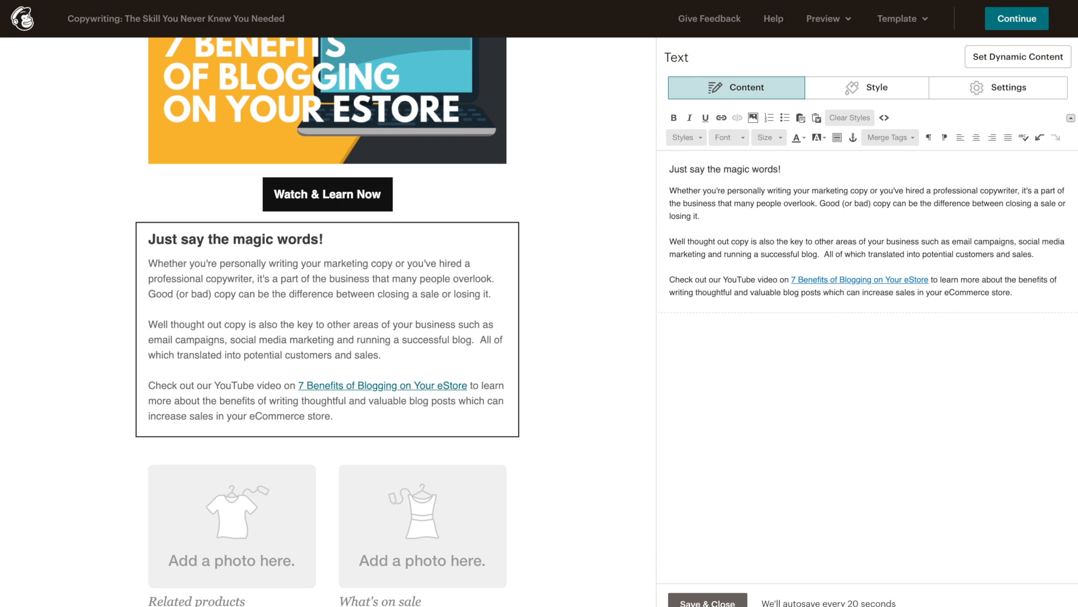
left_click(669, 191)
left_click(1014, 289, "shift")
type("There are certain key words that tend to convert higher than others.  And, this includes the words that you choose to use on your buttons.  Yes, your buttons!  Did you know that people are less likely to fill out a form if the button on that form simply says \"SUBMIT\"?  Instead, try being more creative and use prompts like \"Start Saving Now\", \"Reserve Your Spot\" or \"Download Your Free Content\".  Ultimately, use text that speaks to why the user is giving you their email address.")
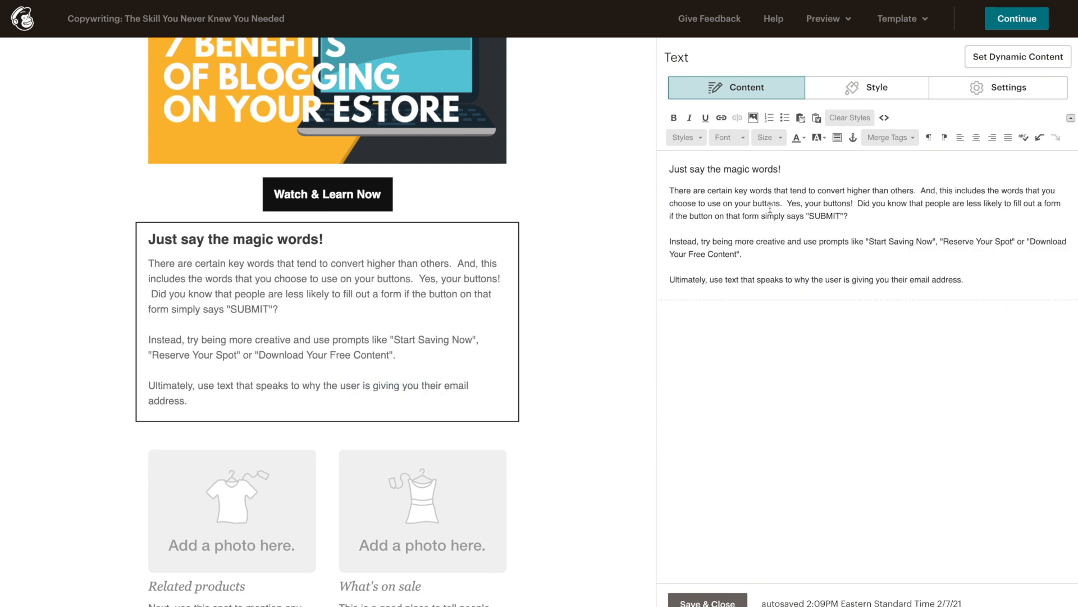
Step: Bold the SUBMIT sentence and the final 'Ultimately' sentence, then save the text block
mouse_move(418, 310)
left_click_drag(856, 204, 1003, 213)
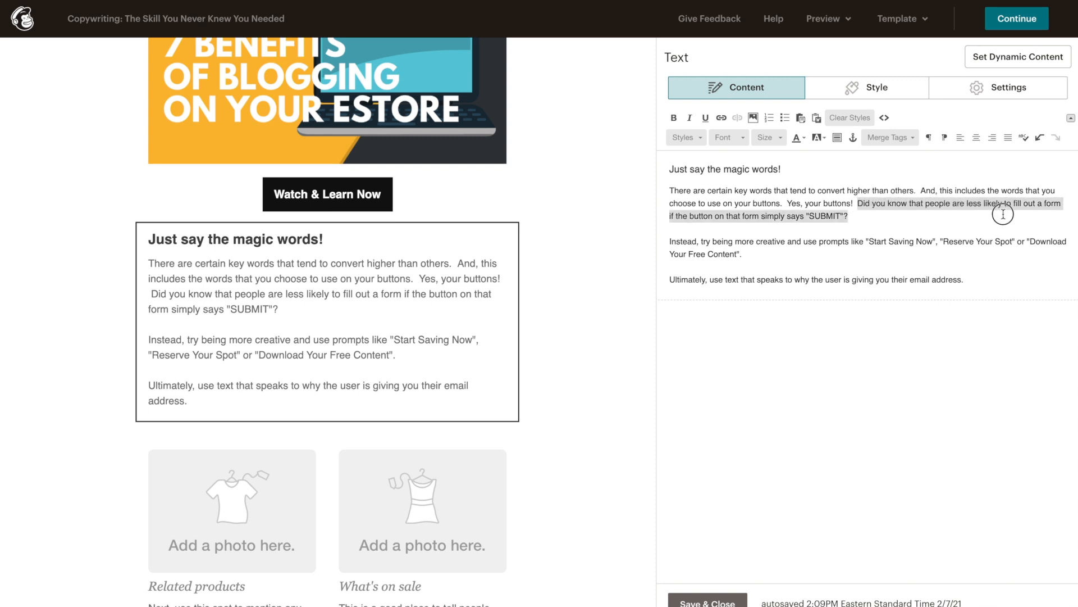
left_click(674, 118)
left_click_drag(669, 279, 964, 279)
left_click(674, 117)
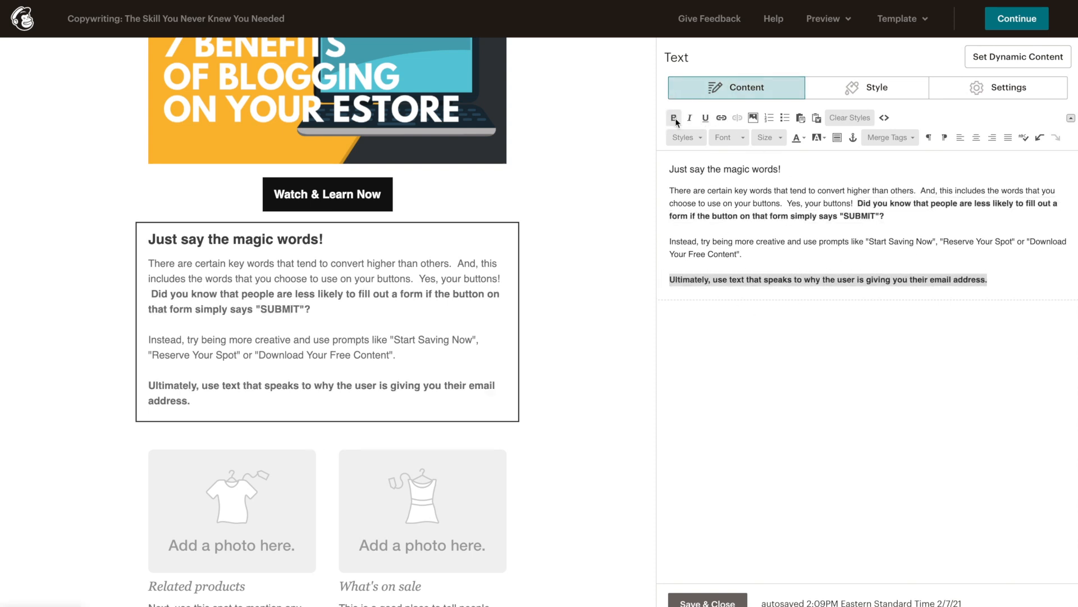
left_click(692, 600)
Step: Drop a Divider block directly below the Watch & Learn Now button
scroll(607, 261, "up", 1)
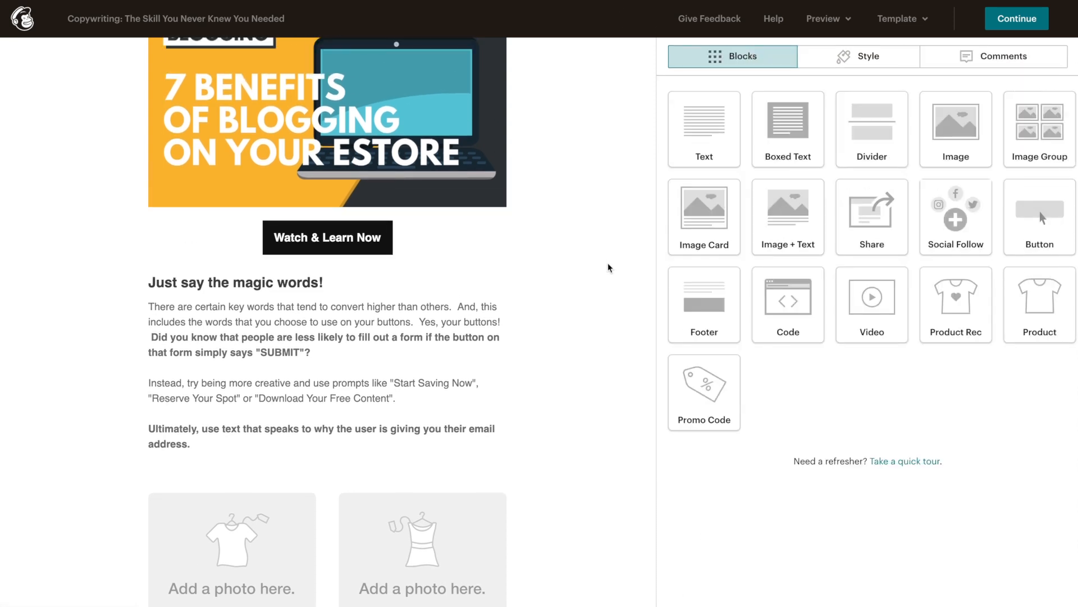
scroll(608, 262, "up", 5)
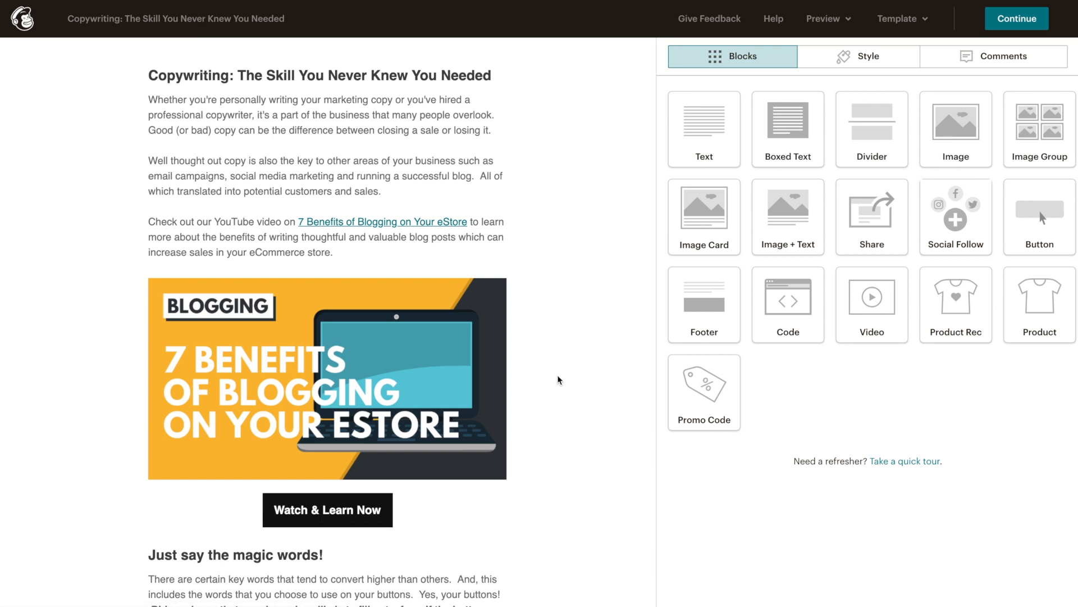
scroll(557, 380, "down", 1)
scroll(558, 376, "down", 5)
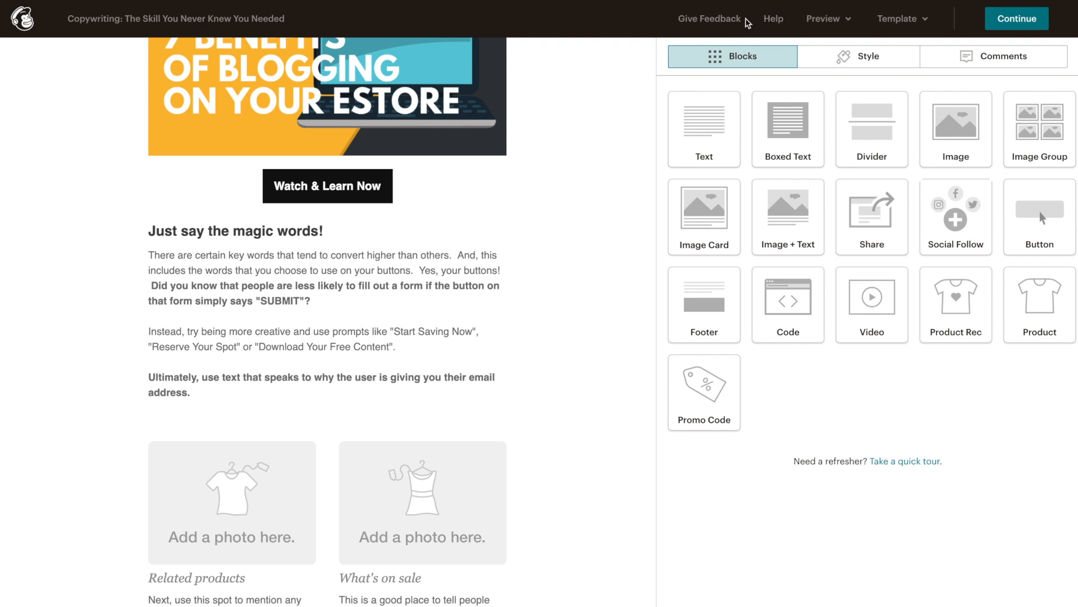
left_click_drag(868, 126, 360, 249)
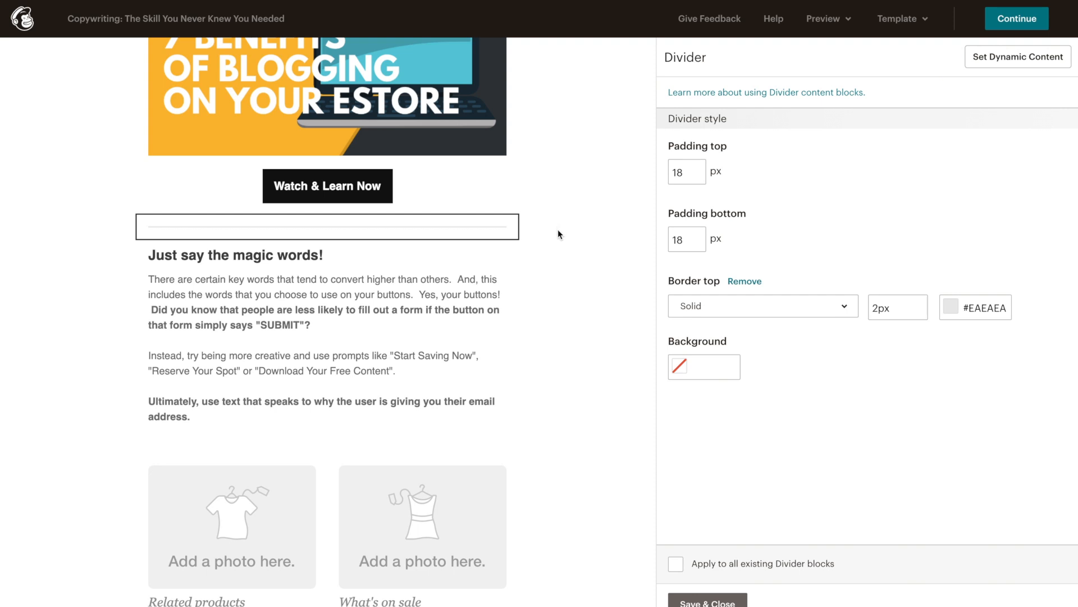
Step: Save the new divider with its default 2px #EAEAEA grey line
left_click(684, 601)
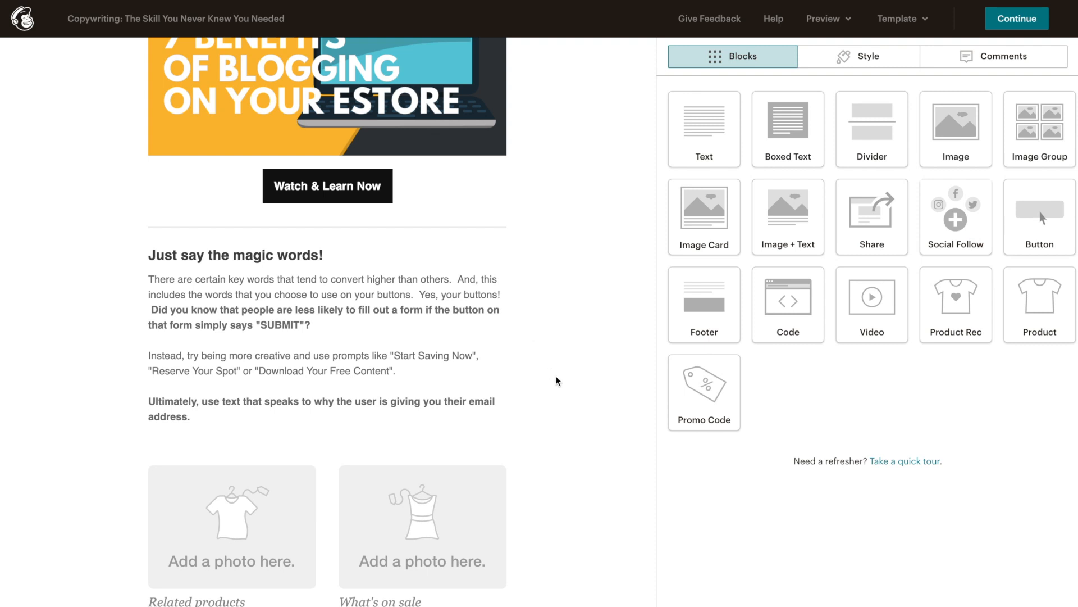
Step: Duplicate the grey divider and place the copy below 'Just say the magic words!', above the product columns
scroll(561, 387, "down", 1)
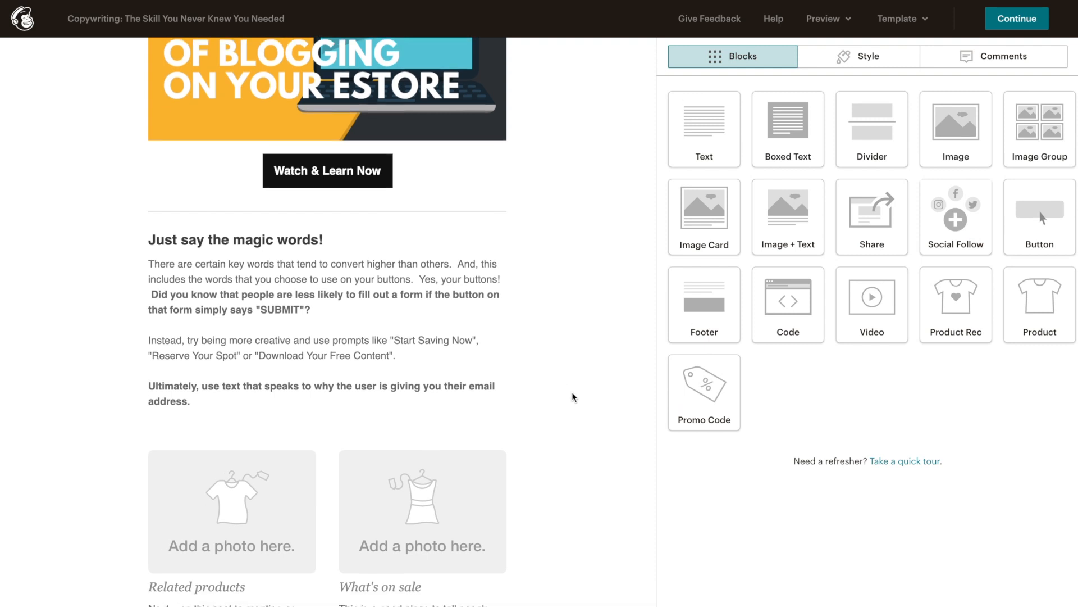
scroll(573, 398, "down", 8)
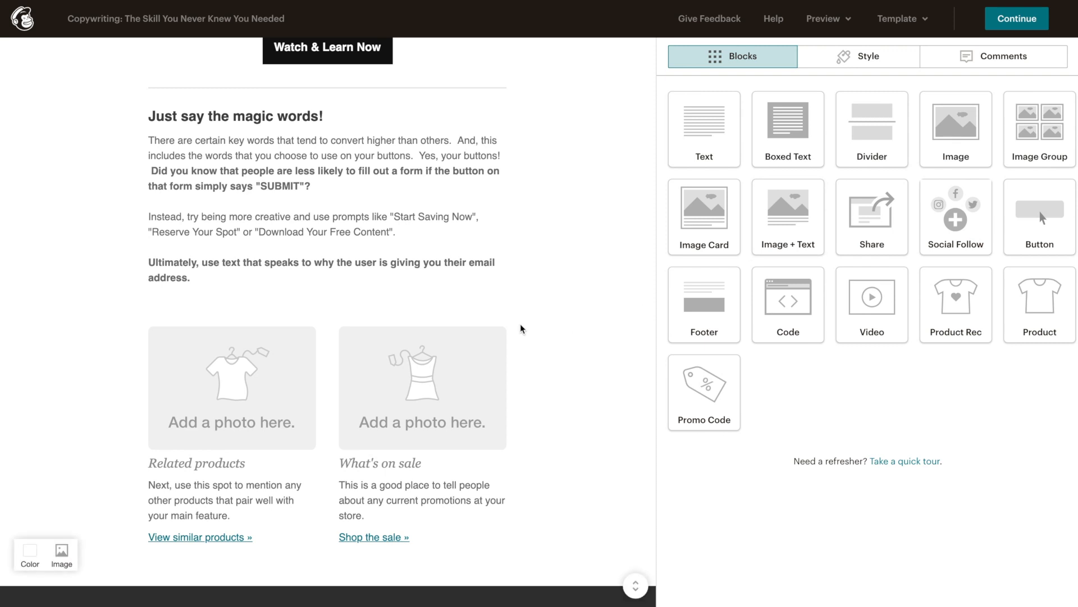
mouse_move(362, 96)
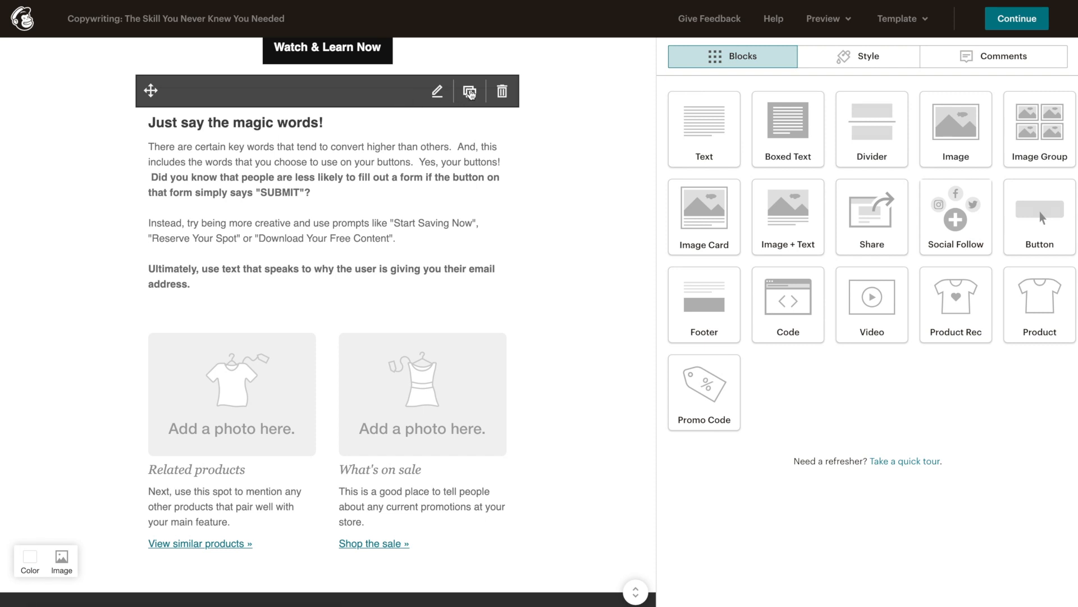
left_click(565, 140)
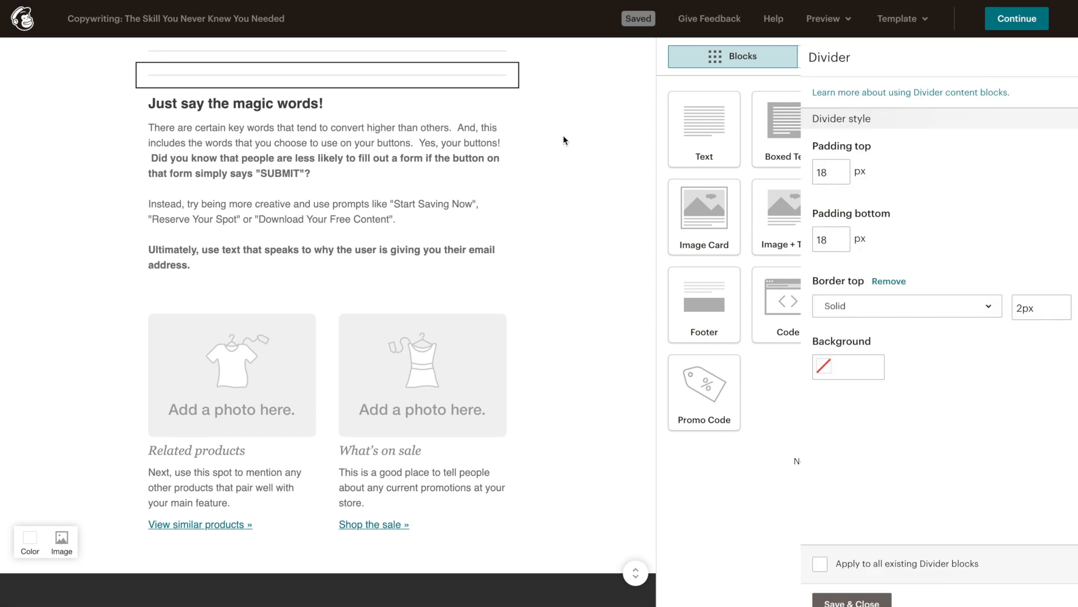
left_click_drag(147, 73, 149, 275)
left_click(580, 354)
scroll(587, 387, "down", 1)
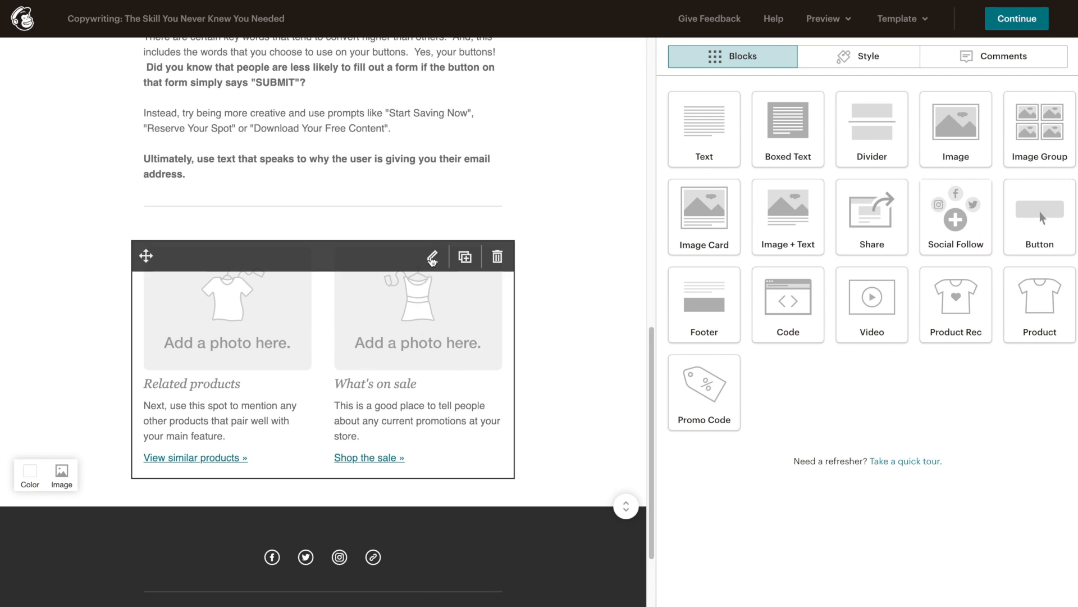
Step: Replace the left column's placeholder image with blog-1.png
left_click(432, 258)
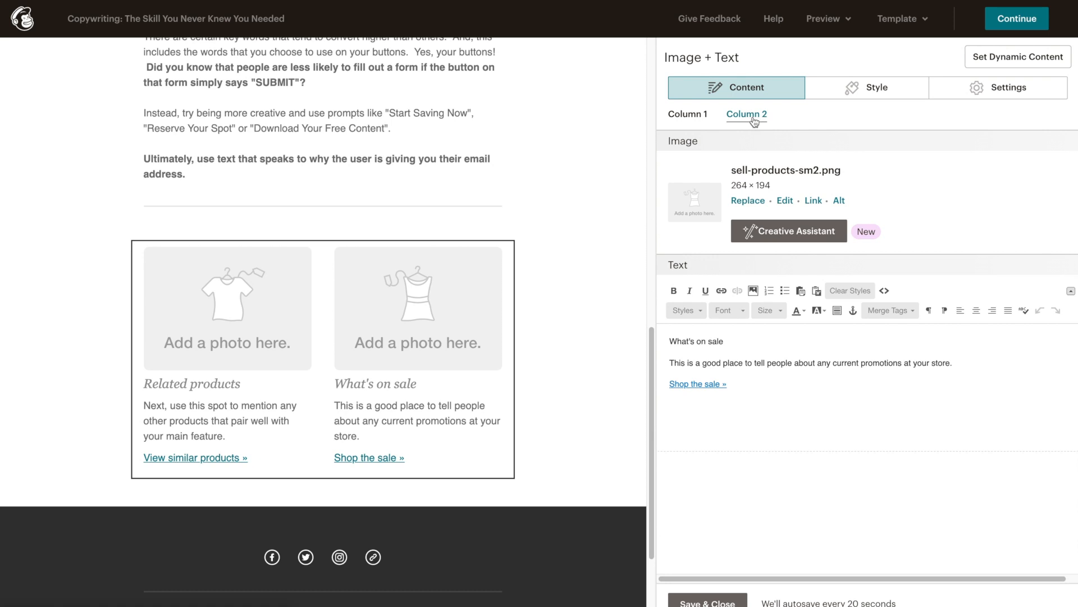
left_click(689, 114)
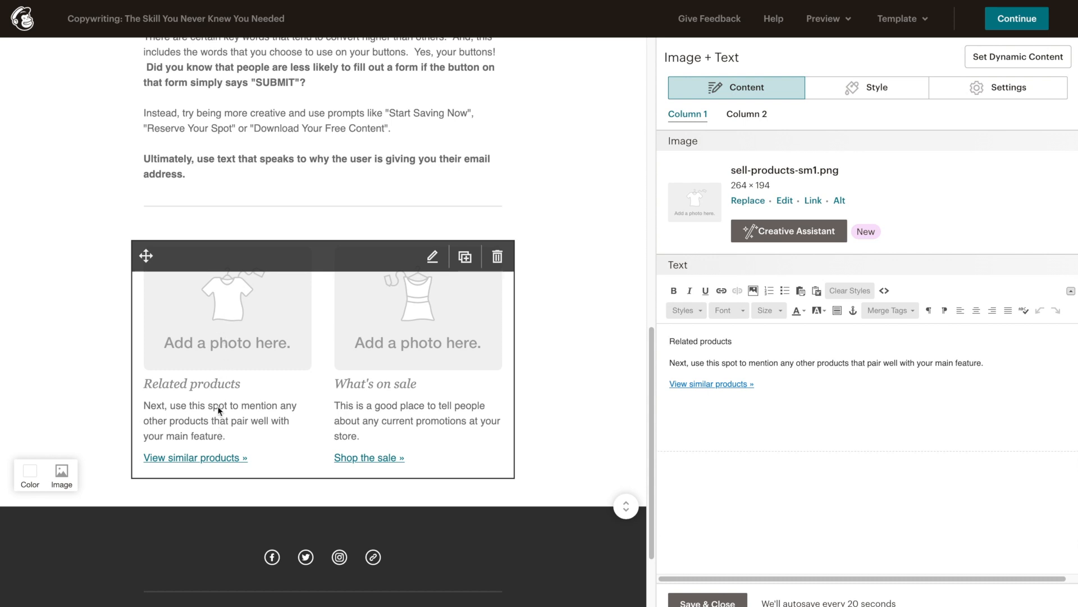
left_click(747, 200)
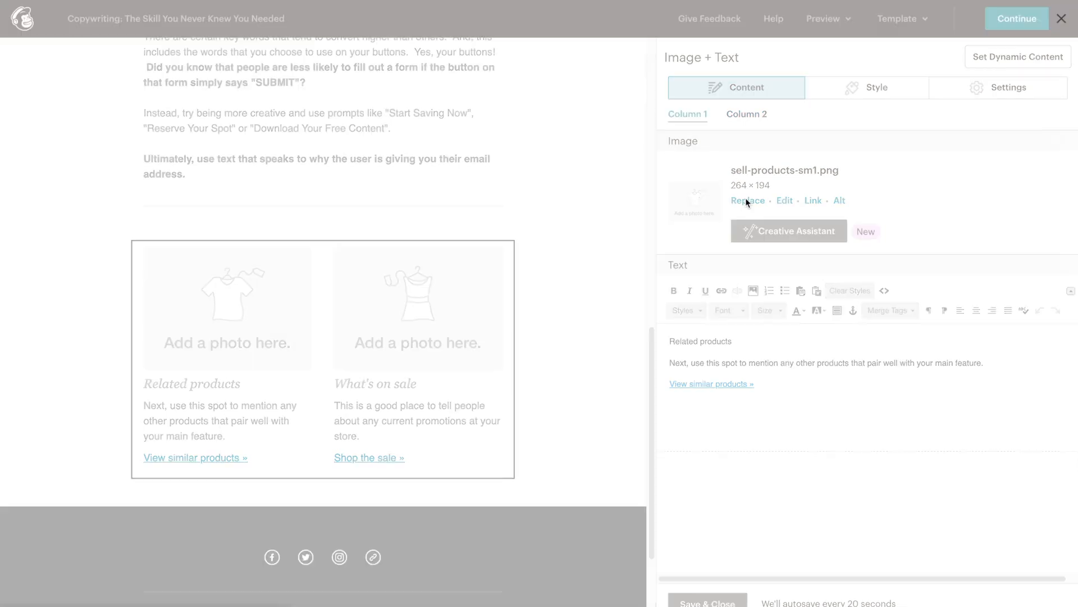
left_click(1014, 60)
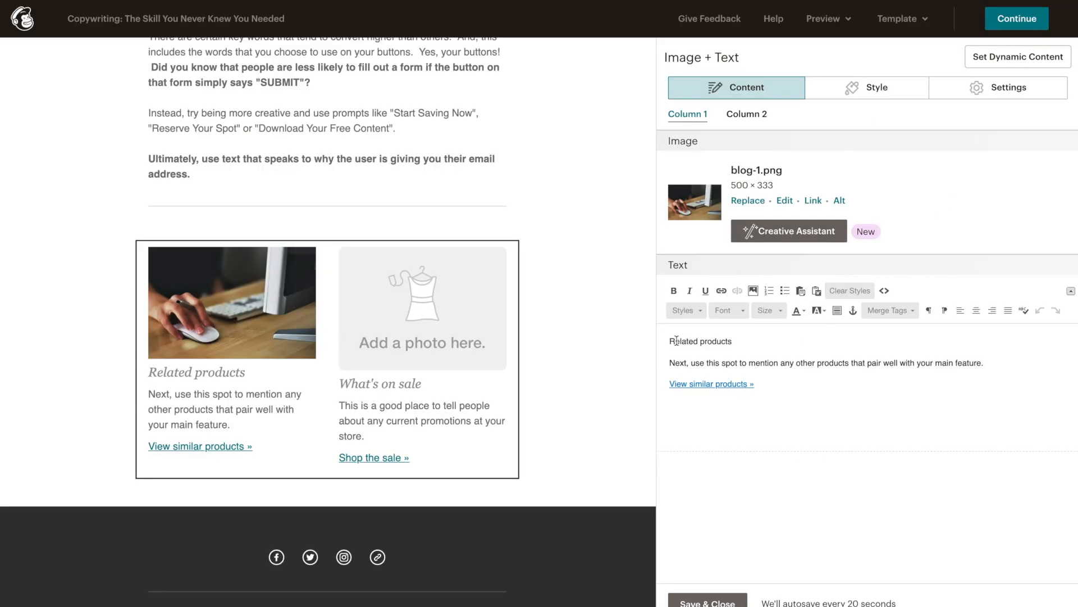
Step: Retitle the left column '20 Effective Marketing Words and Phrases', rewrite its blurb, and relabel the link 'Read Blog Post'
triple_click(730, 341)
type("20")
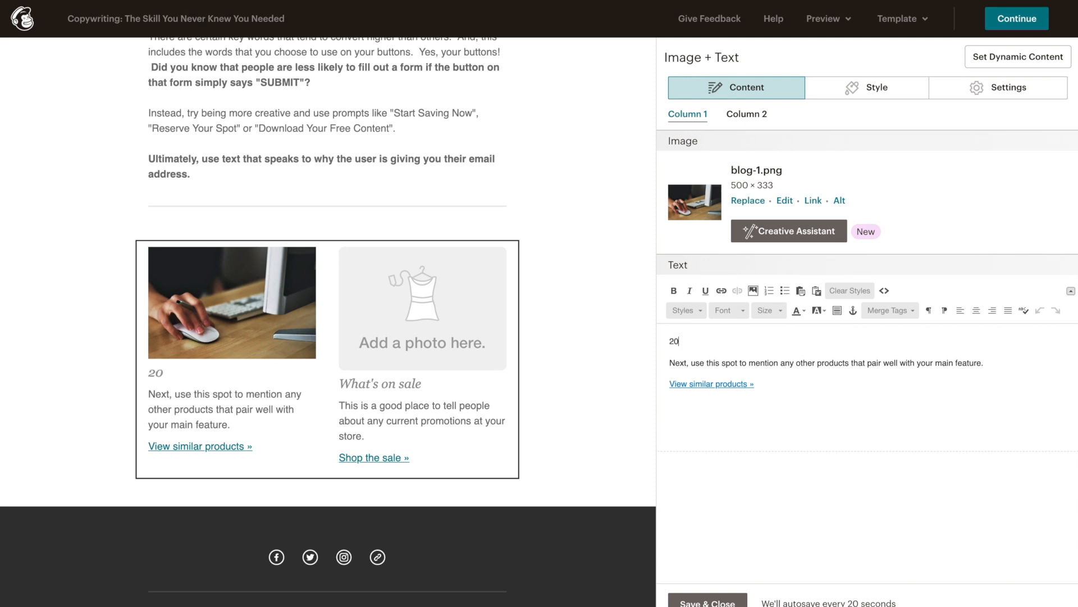
type(" Effective Marketing Words and Phrases")
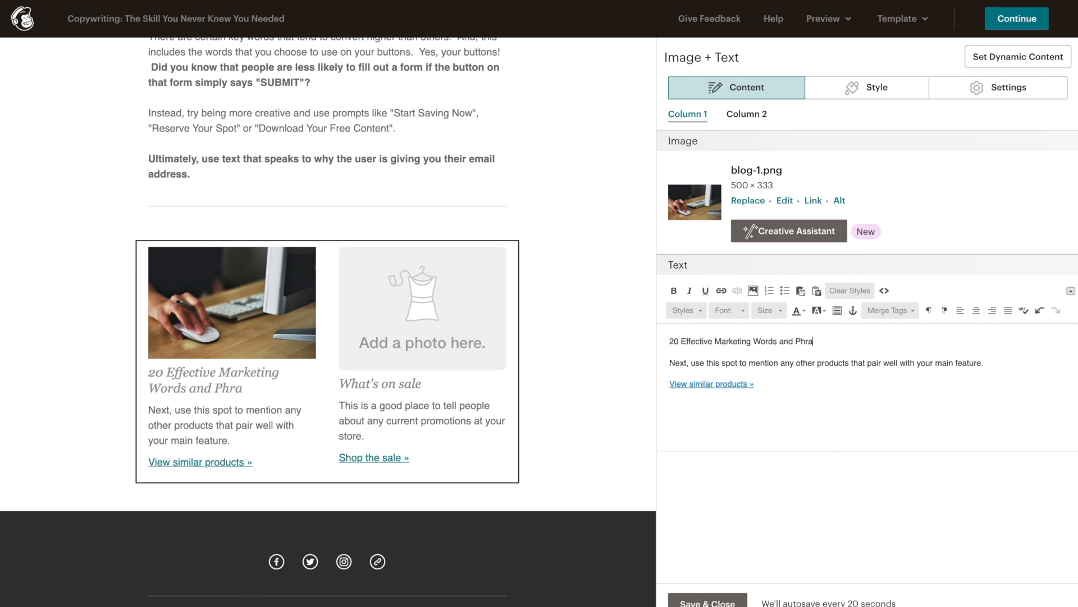
triple_click(715, 363)
type("When it comes ")
type("to making an impact with your marketing ")
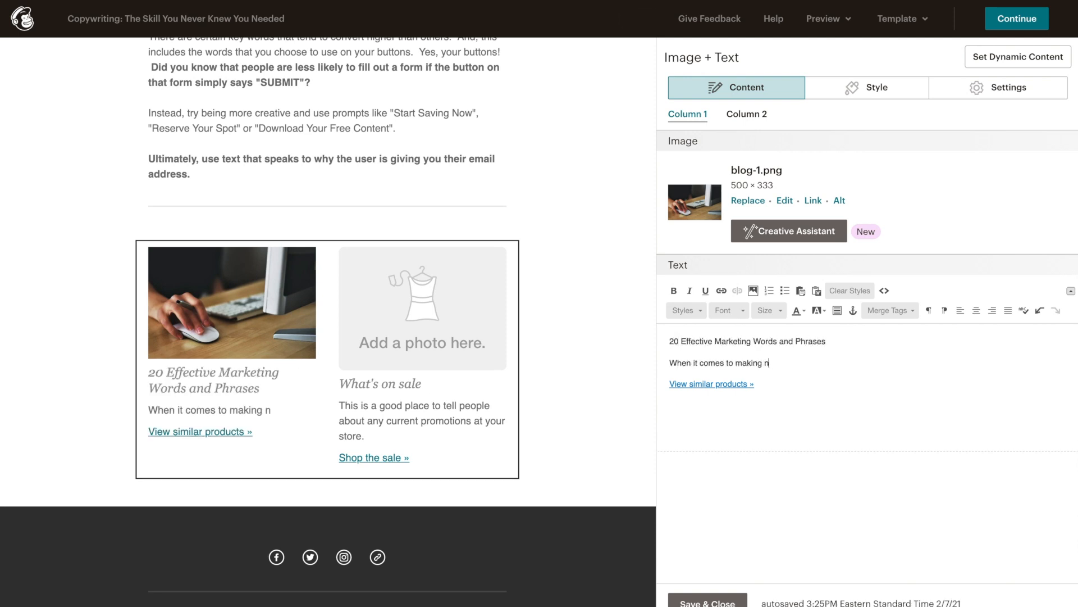
type("cam")
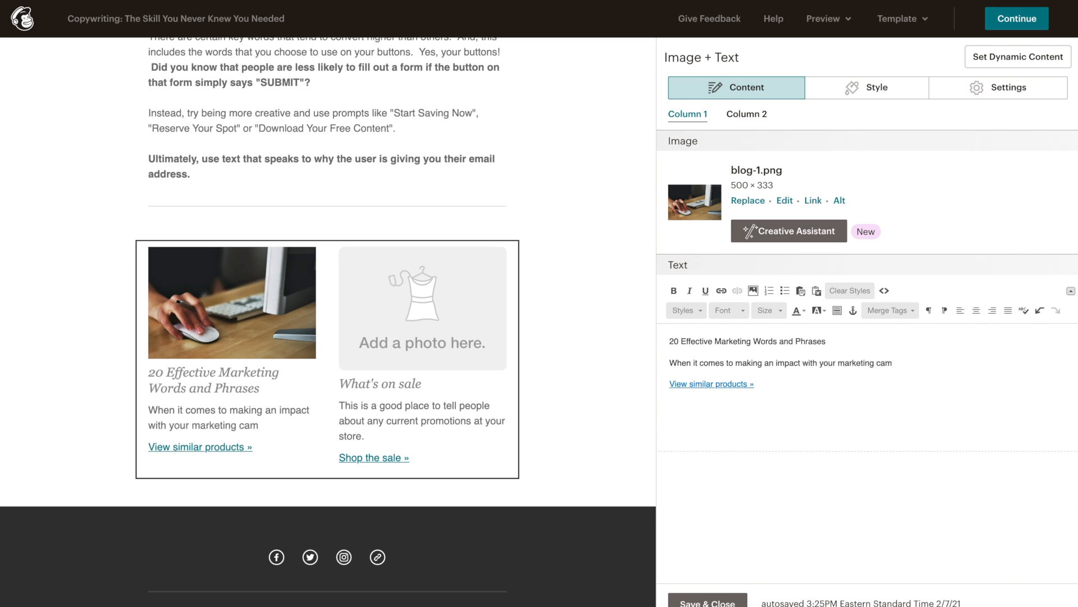
type("paigns, language is everything.")
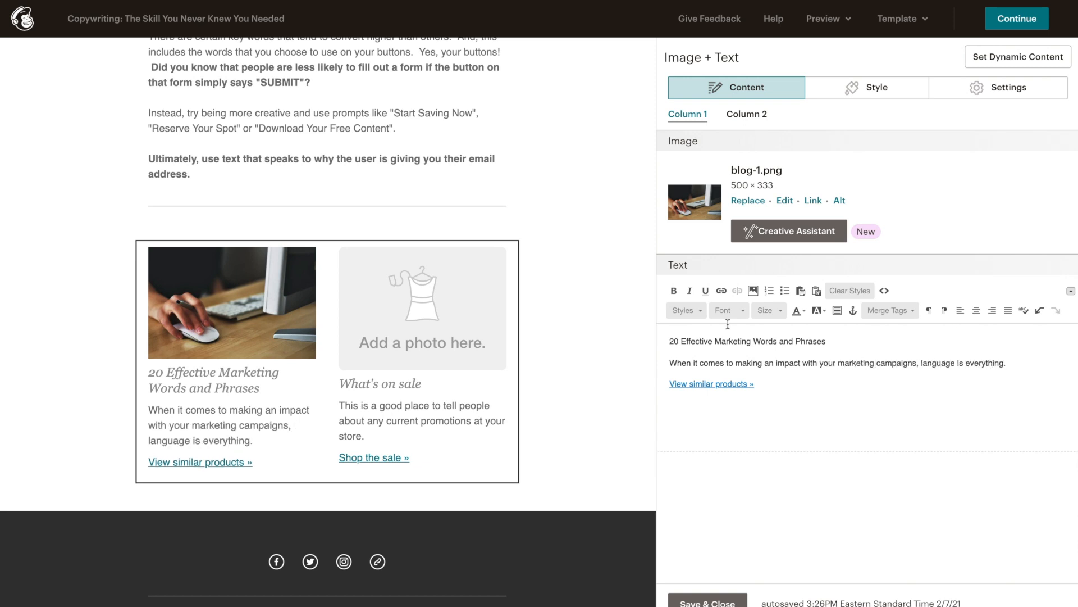
left_click_drag(669, 384, 758, 384)
type("Read Blog Post")
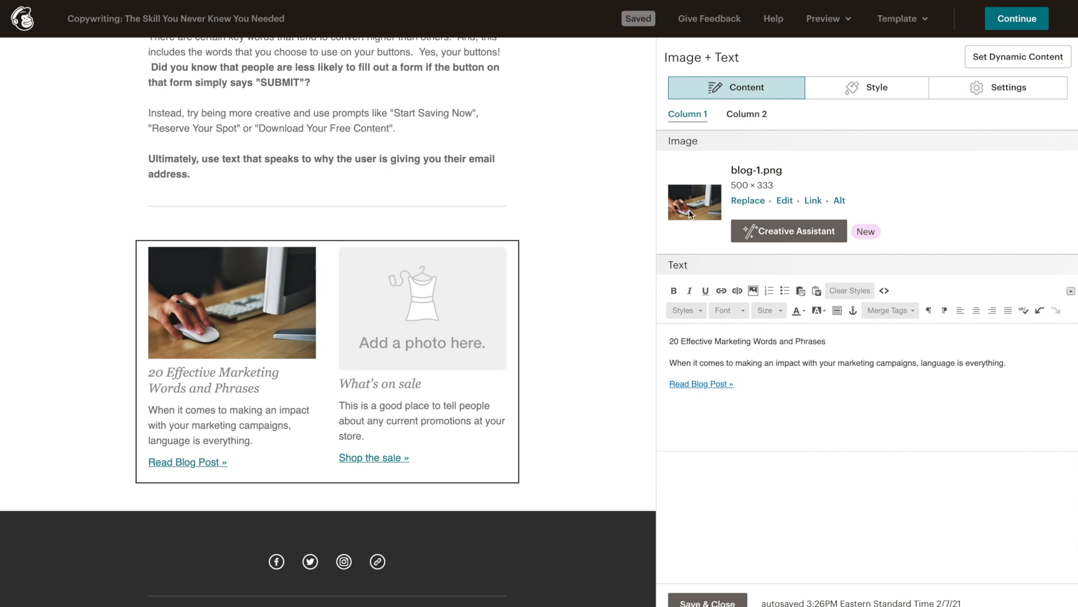
Step: Point the blog-1 photo and the 'Read Blog Post' text at the estorekings.com marketing-words post, then open Column 2
left_click(812, 202)
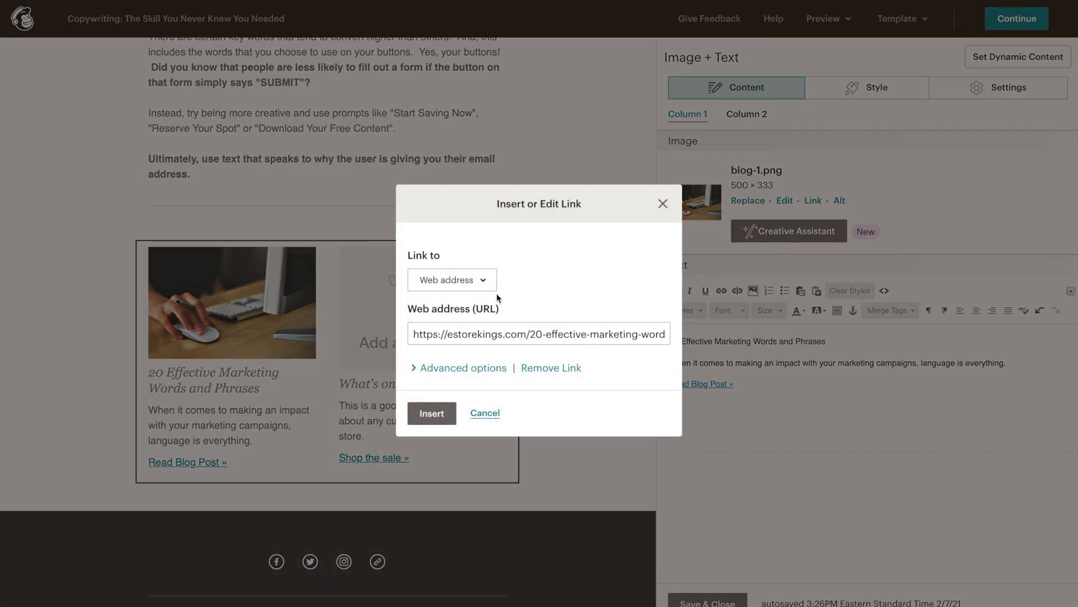
left_click(430, 415)
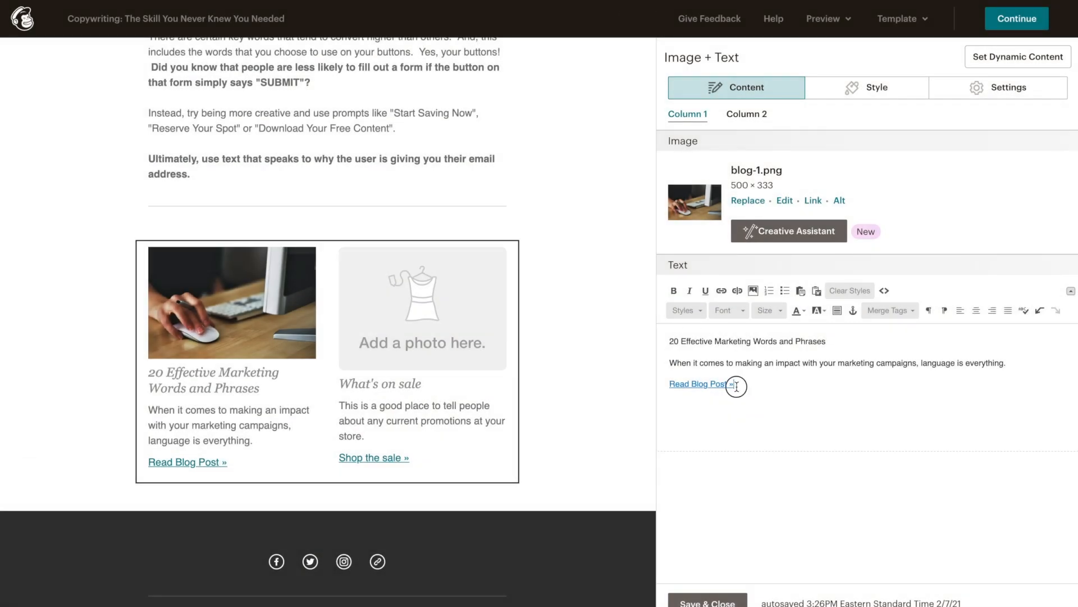
left_click_drag(737, 387, 667, 389)
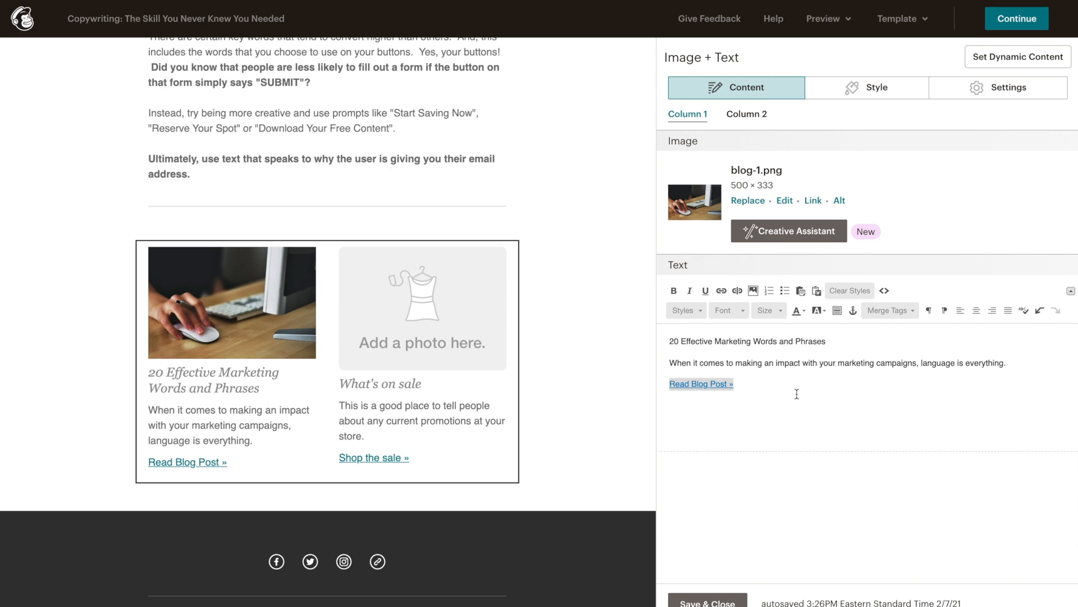
left_click(721, 291)
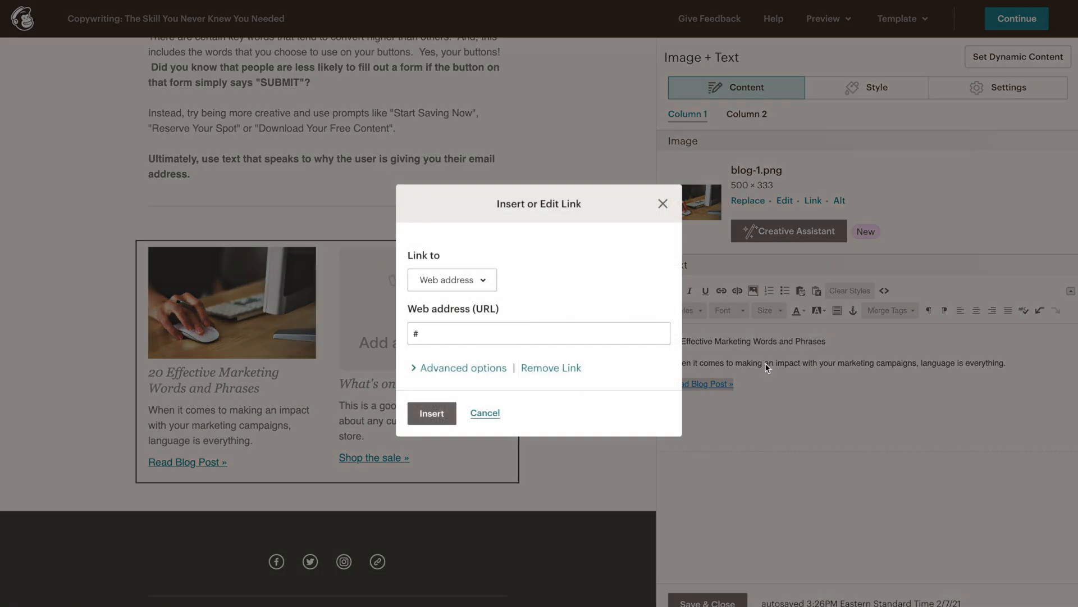
left_click(565, 339)
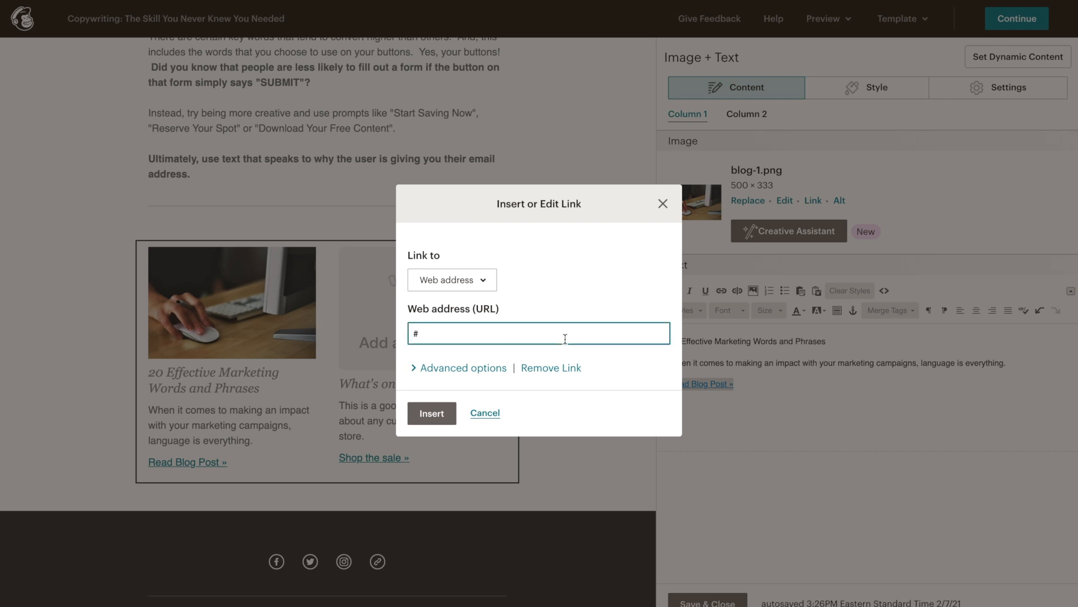
type("https://estorekings.com/20-effective-marketing-words-and-phrases/")
left_click(619, 366)
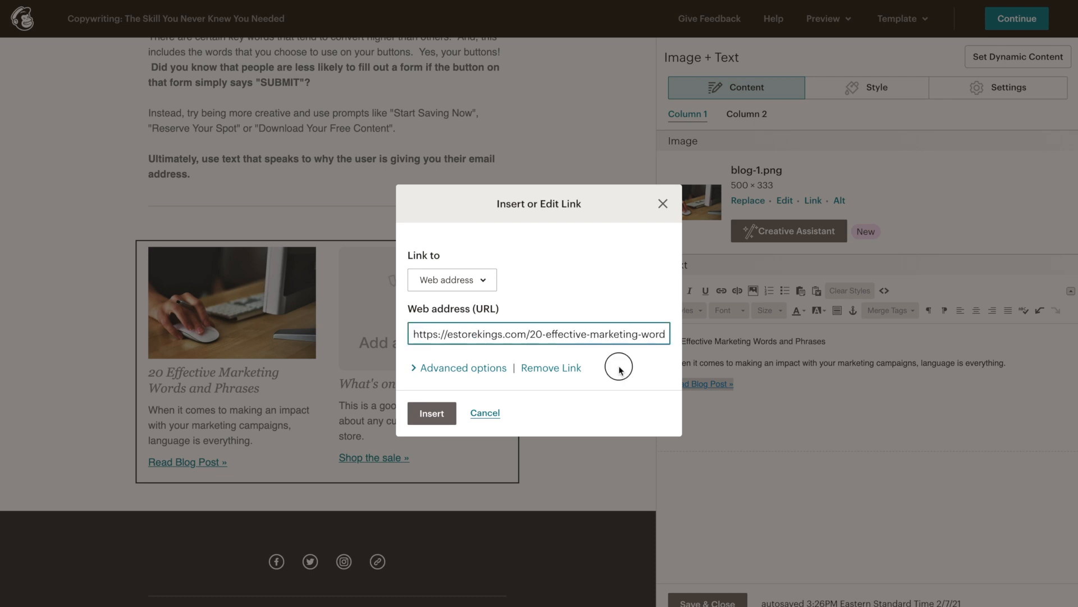
left_click(432, 414)
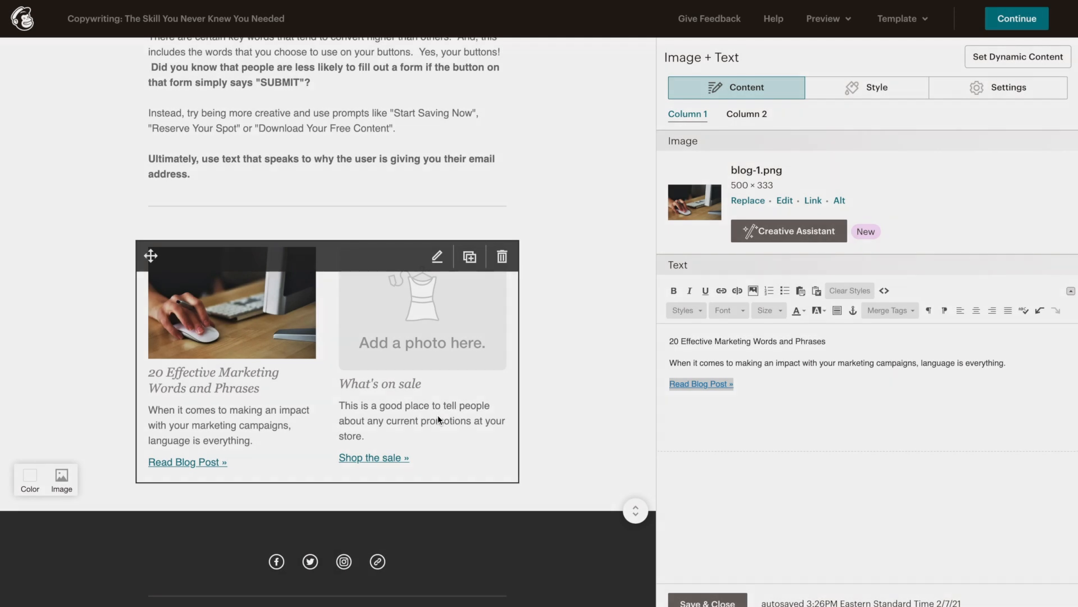
mouse_move(242, 385)
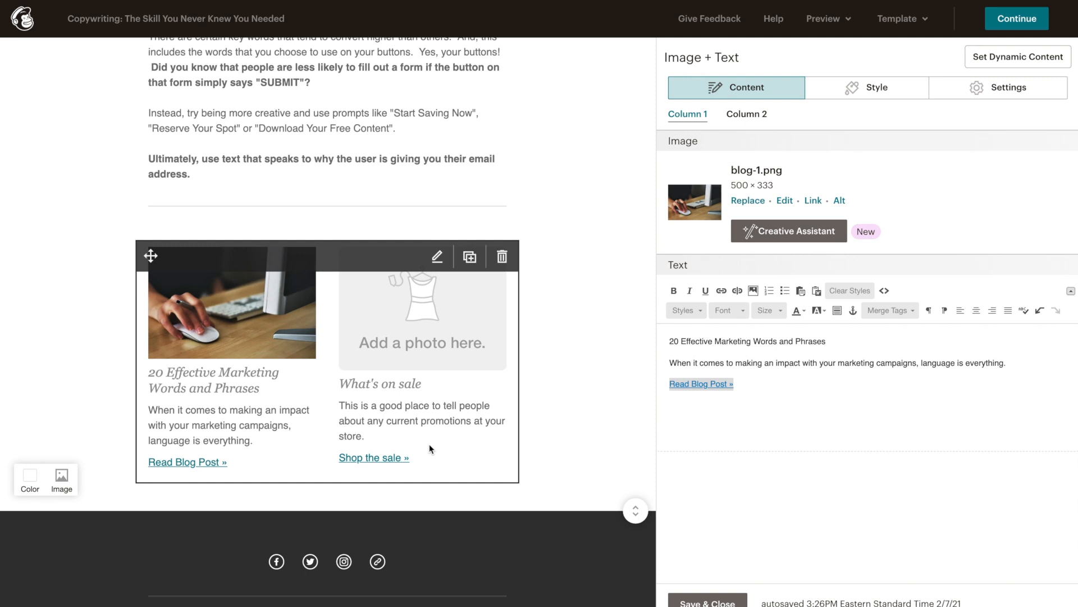
left_click(745, 118)
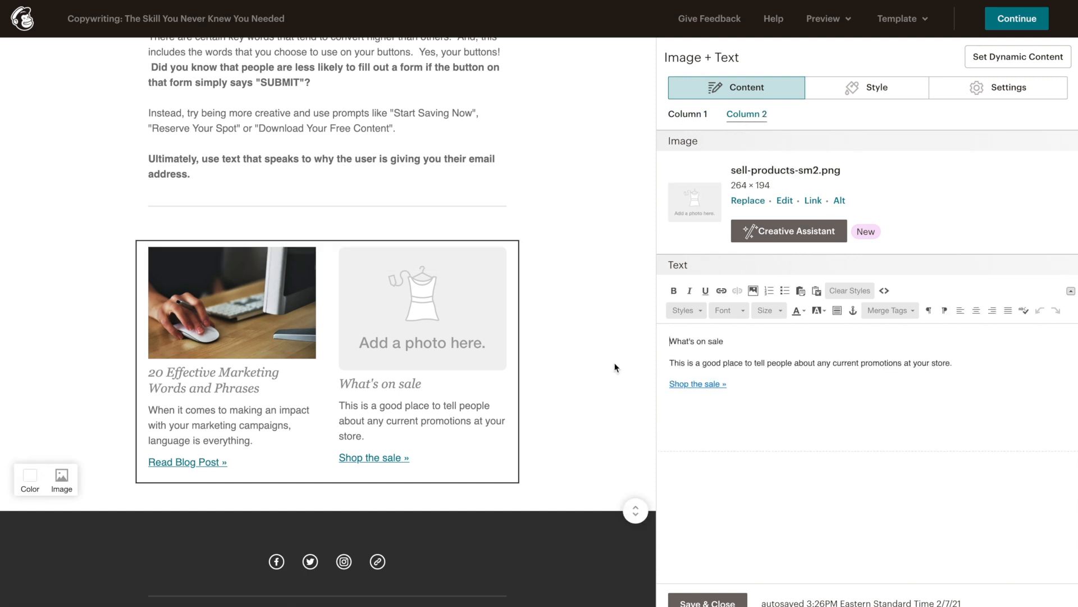
mouse_move(413, 417)
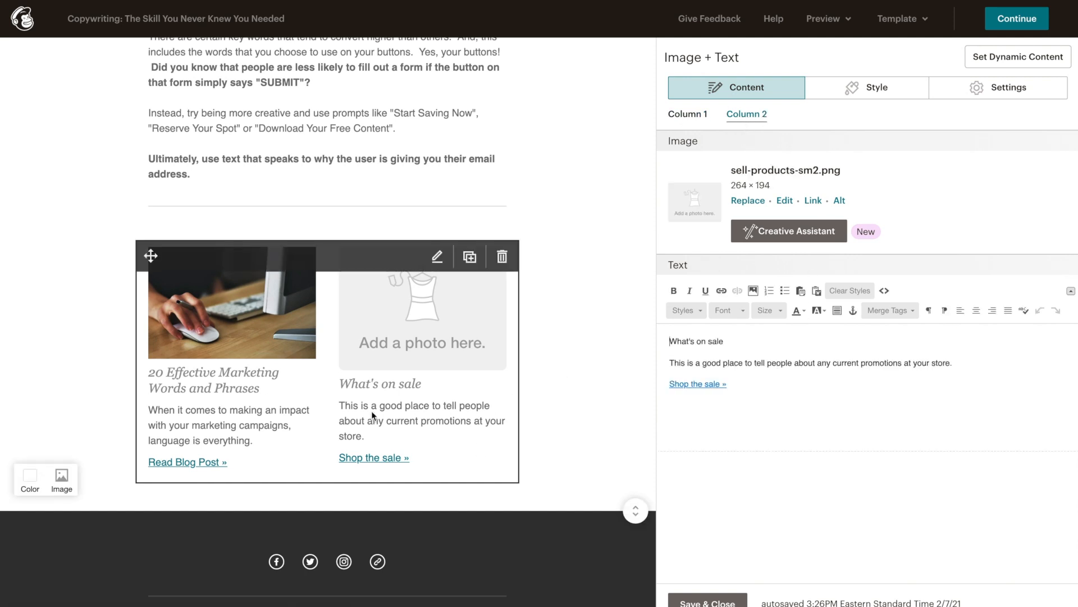
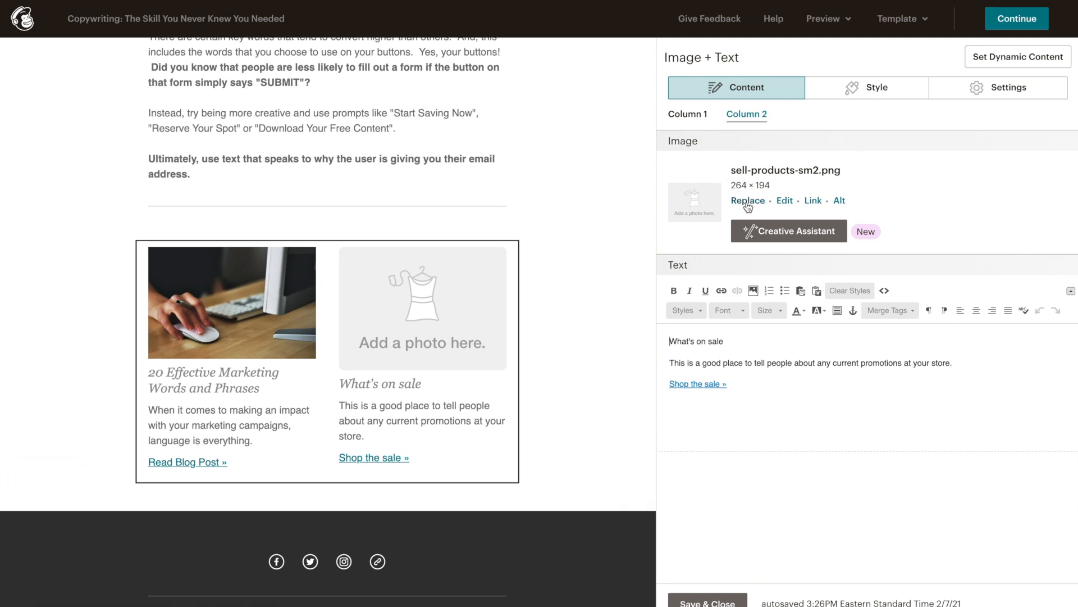
Step: Replace the second column's image with blog-2.png and retitle it 'How to Write Product Descriptions That Sell'
left_click(748, 202)
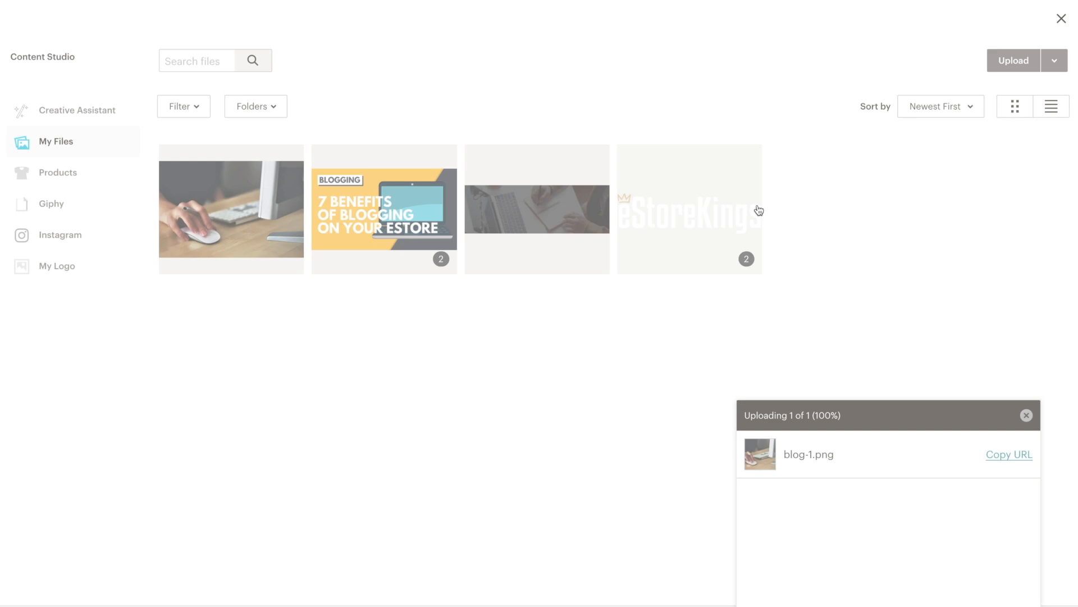
left_click(994, 54)
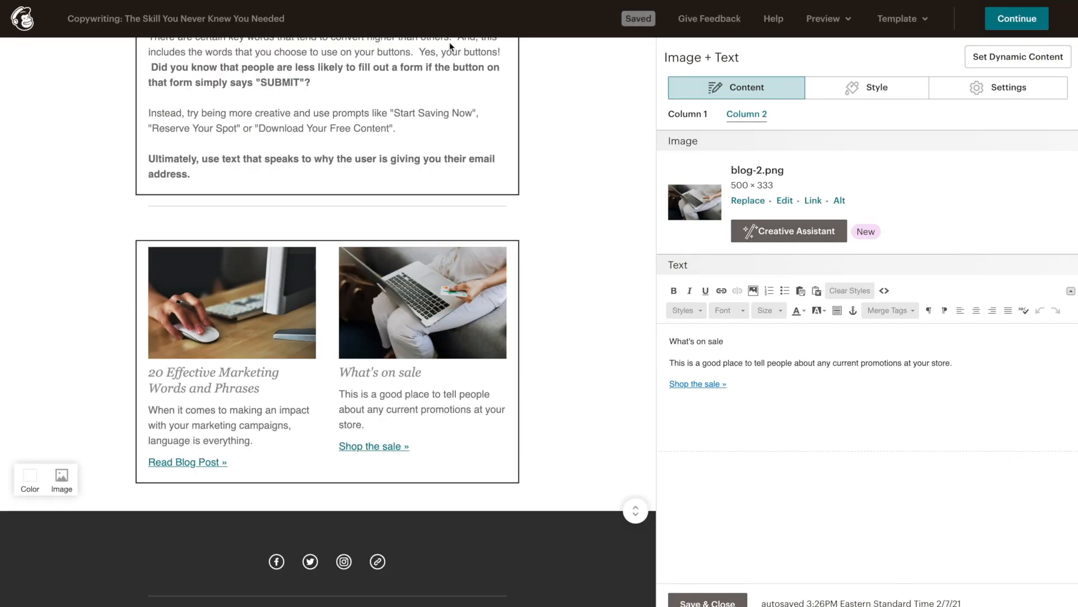
left_click(713, 342)
triple_click(734, 340)
type("How to Write Product Desc")
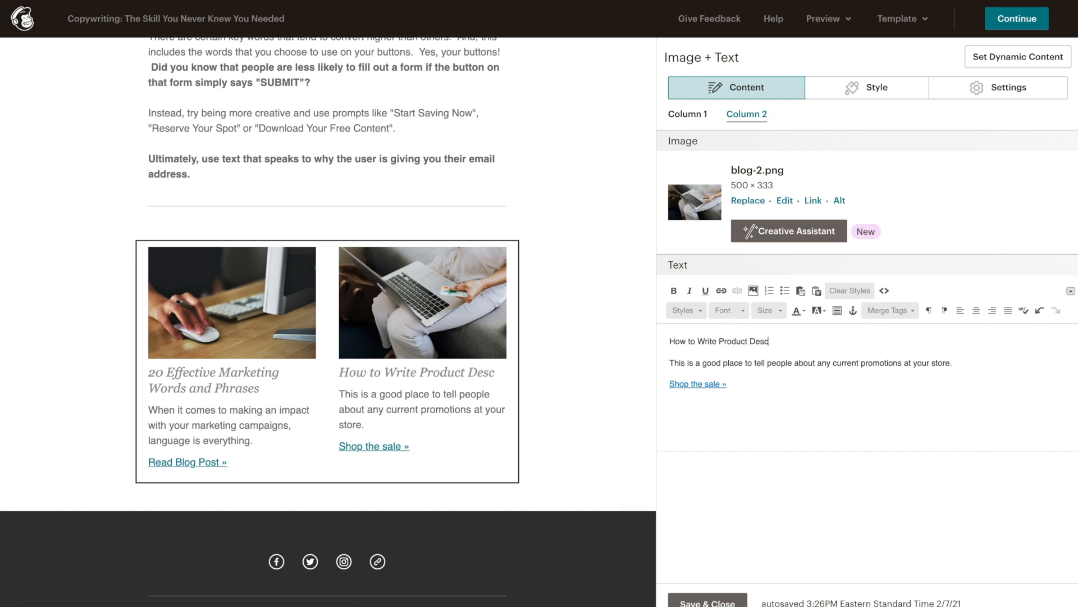
type("riptions That Sell")
Step: Rewrite the second column's blurb about product pages and relabel its link 'Read Blog Post'
triple_click(877, 364)
type("Spe")
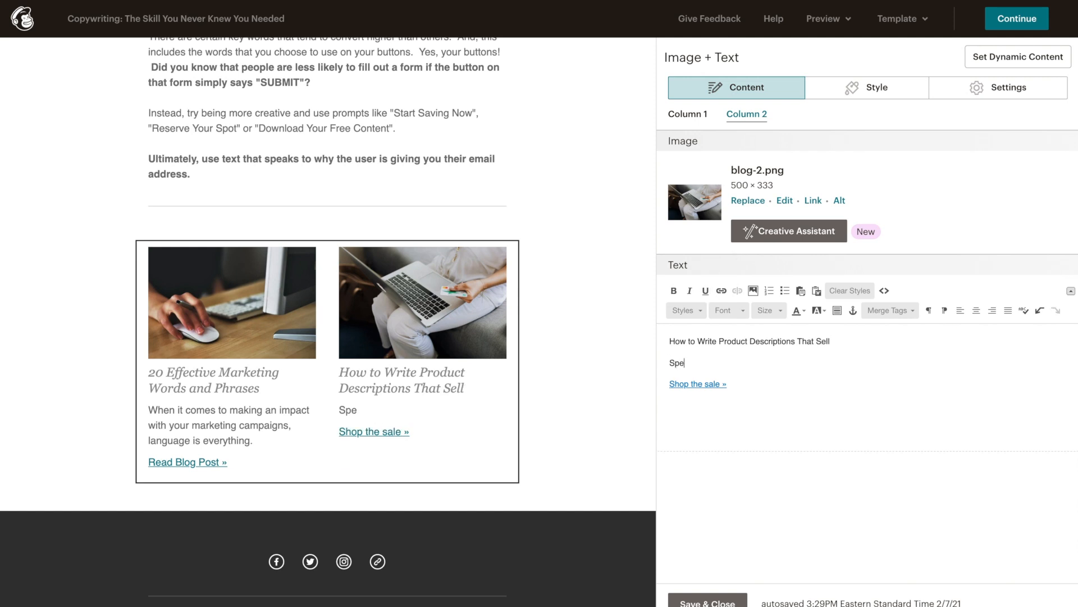
type("nding extra time on each produ")
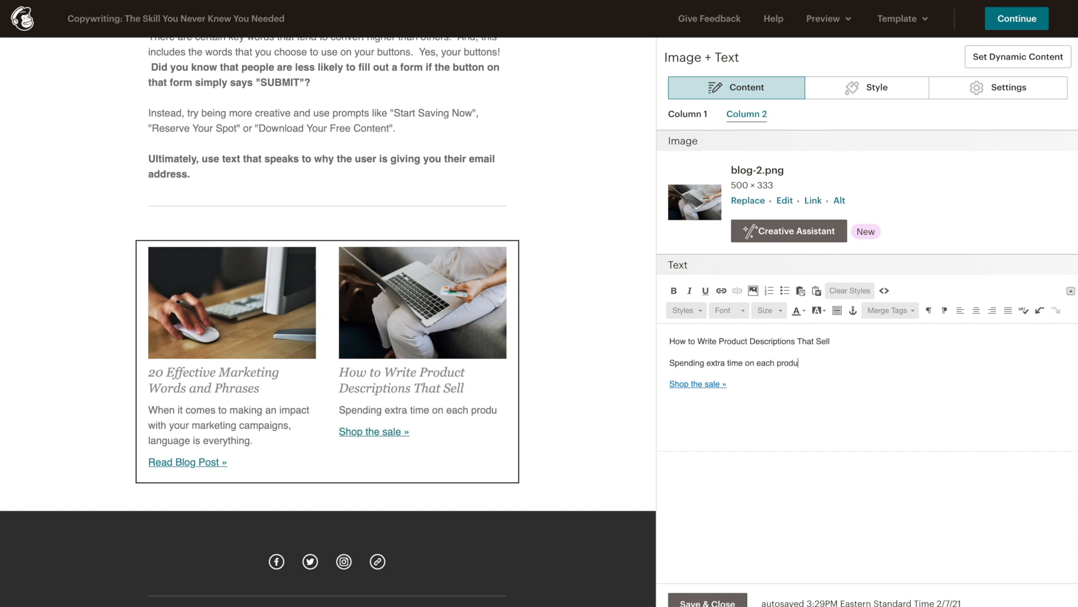
type("ct page is a must and will set you up for success.")
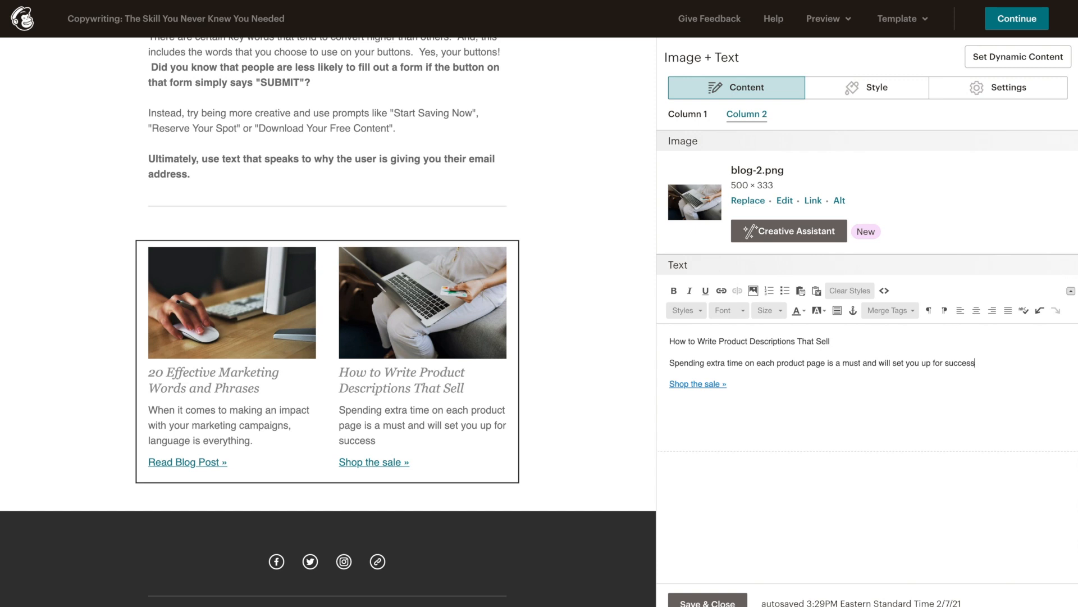
triple_click(785, 381)
type("Read Blog Post")
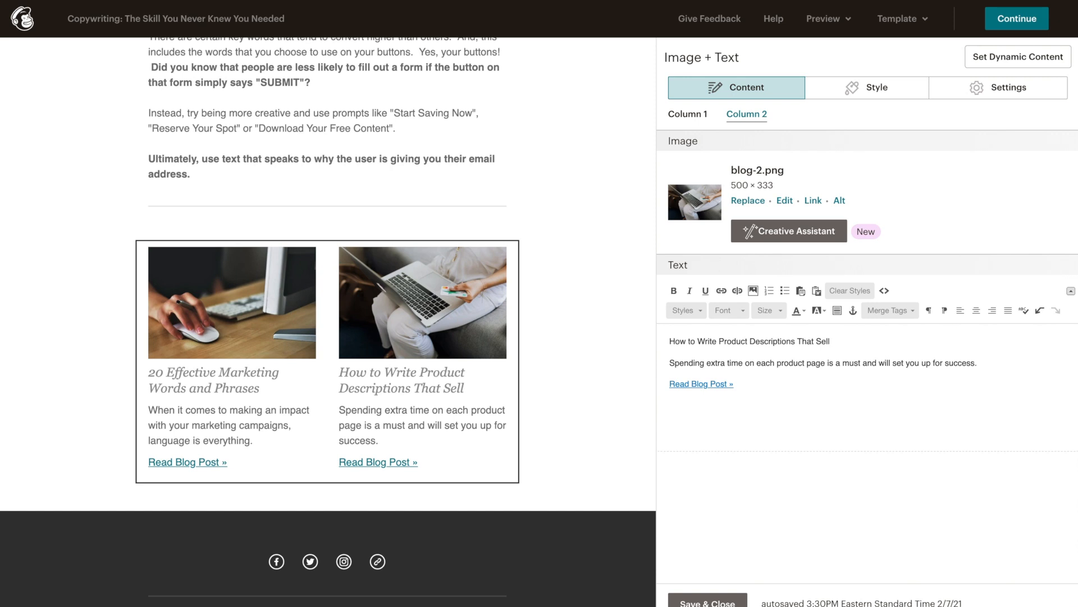
left_click(813, 201)
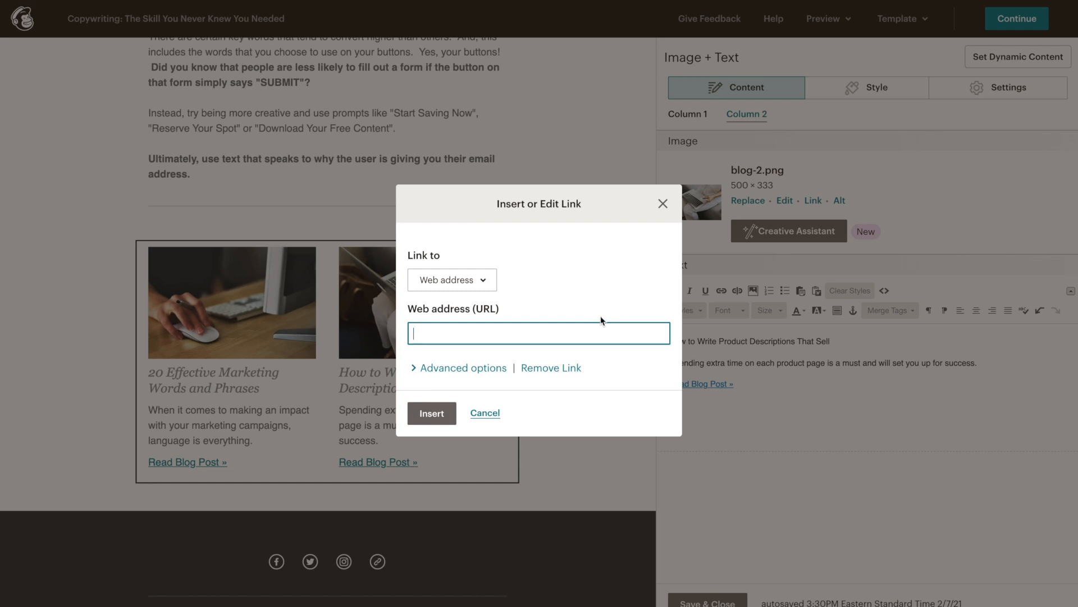
Step: Link the blog-2 photo and 'Read Blog Post' text to the product-descriptions post, then save the block
key("ctrl+v")
left_click(432, 413)
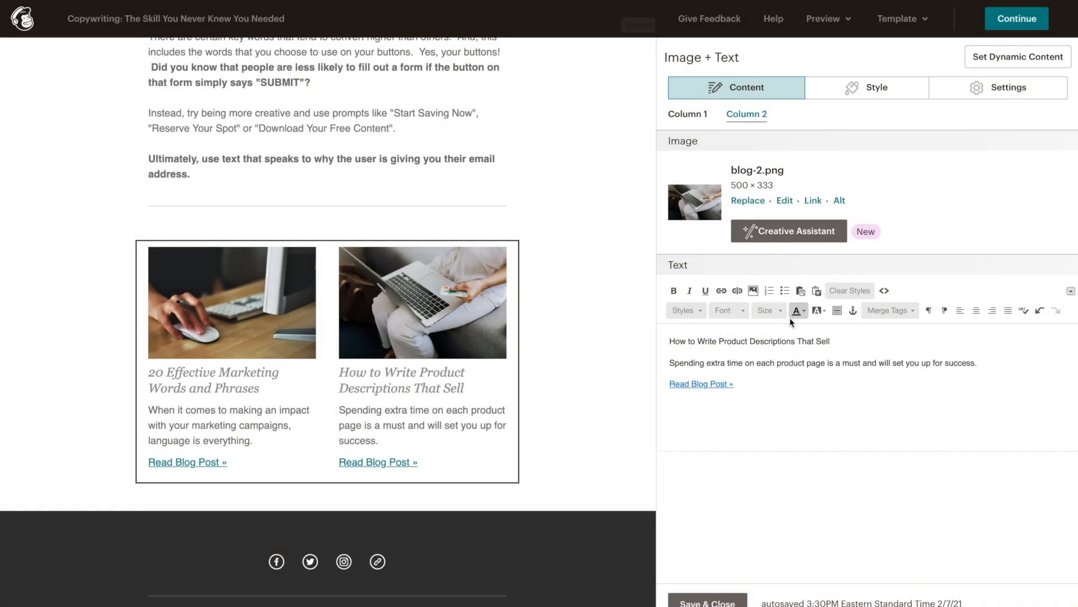
left_click_drag(747, 384, 667, 384)
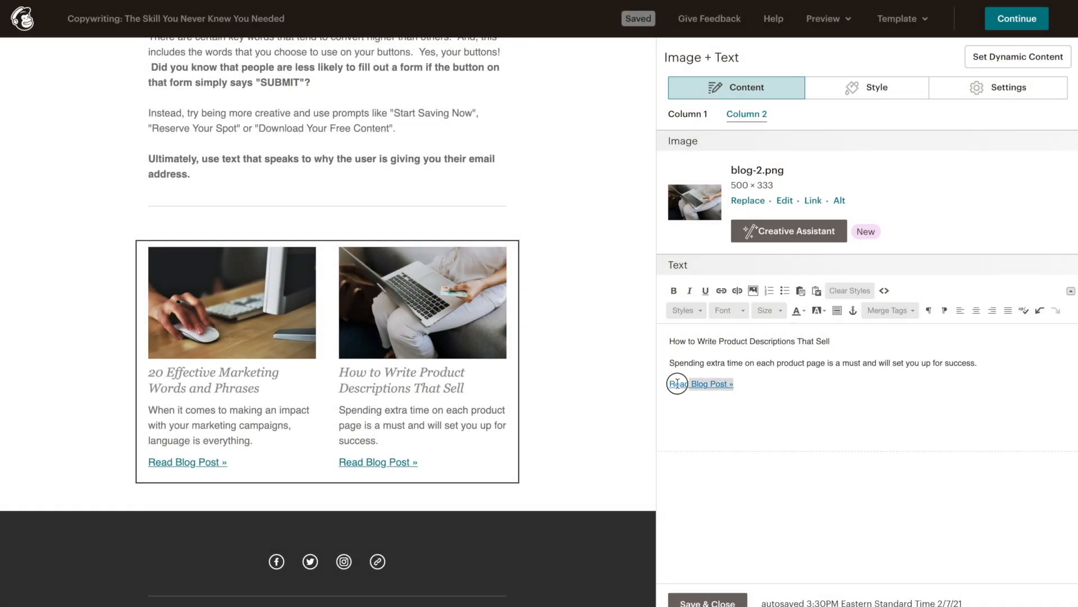
left_click(721, 290)
left_click(572, 328)
key("ctrl+v")
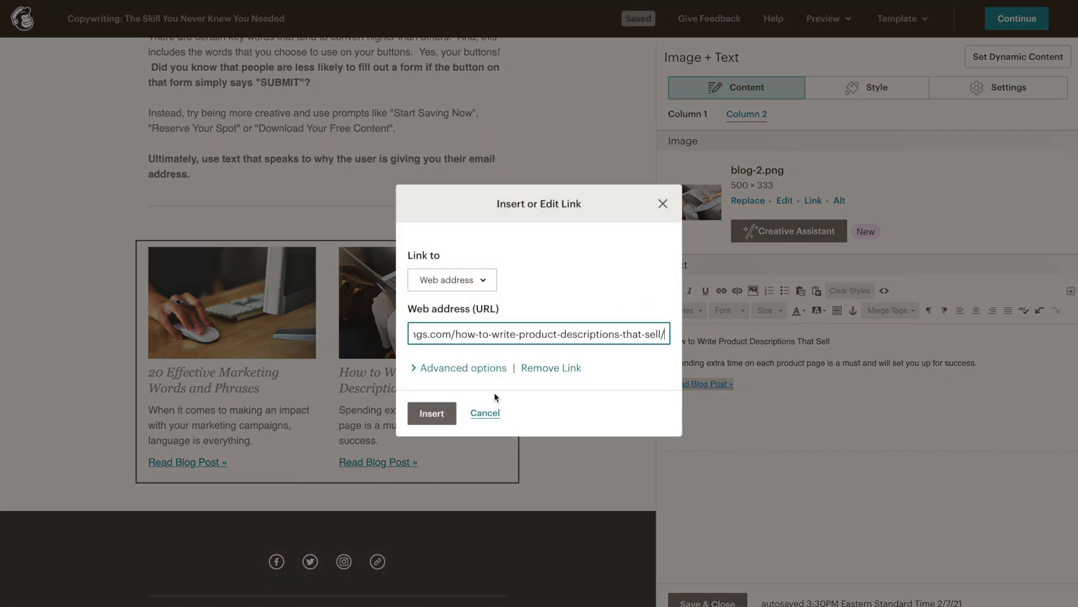
left_click(432, 413)
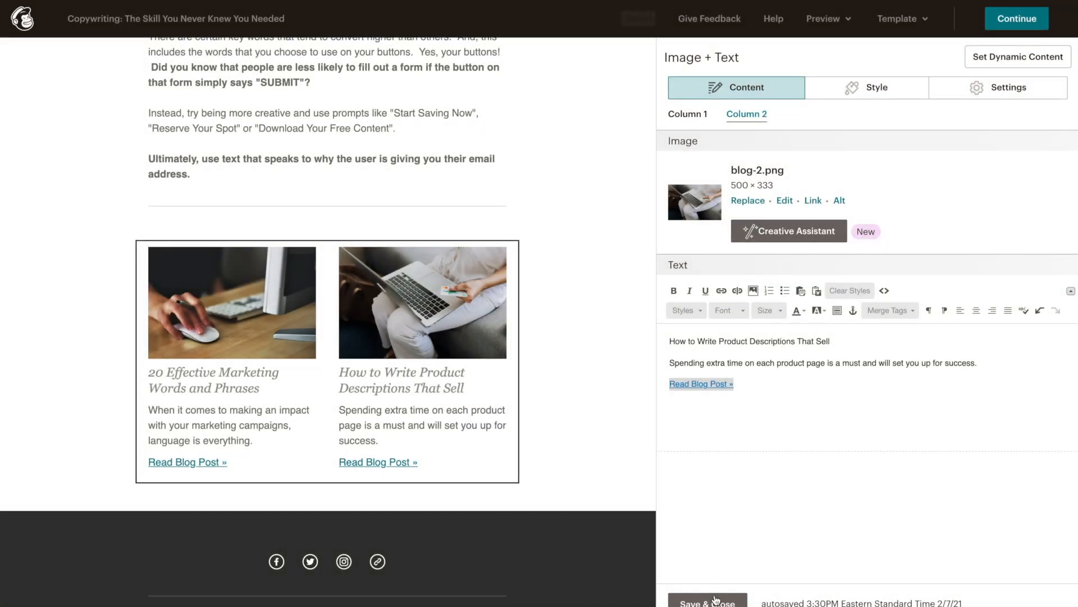
left_click(713, 602)
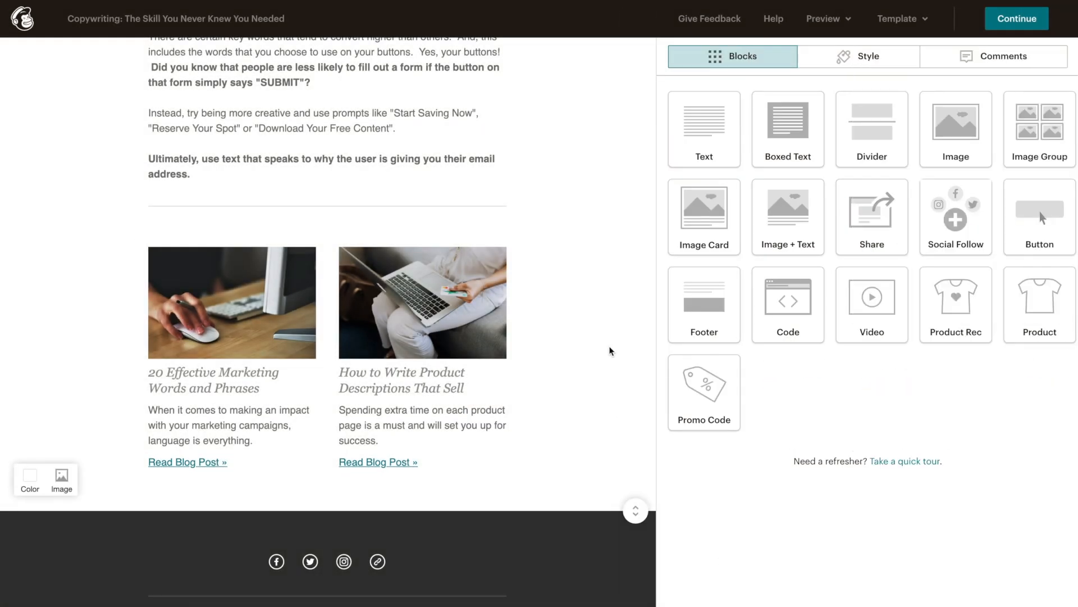
mouse_move(424, 410)
Step: Style the 'How to Write Product Descriptions That Sell' title as a bold heading
left_click(433, 261)
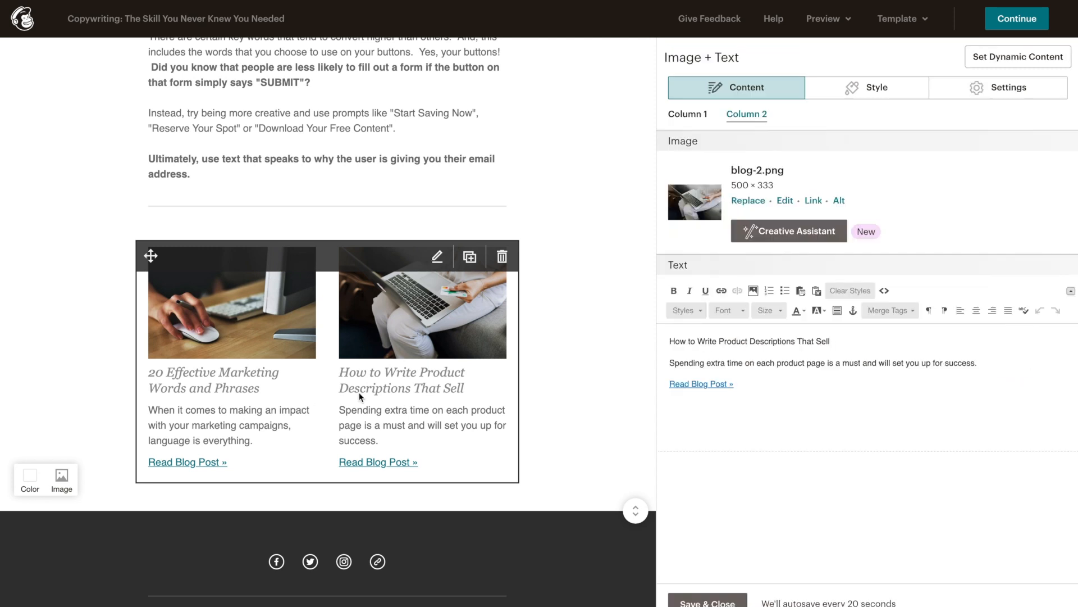
left_click(670, 341)
left_click_drag(670, 341, 847, 342)
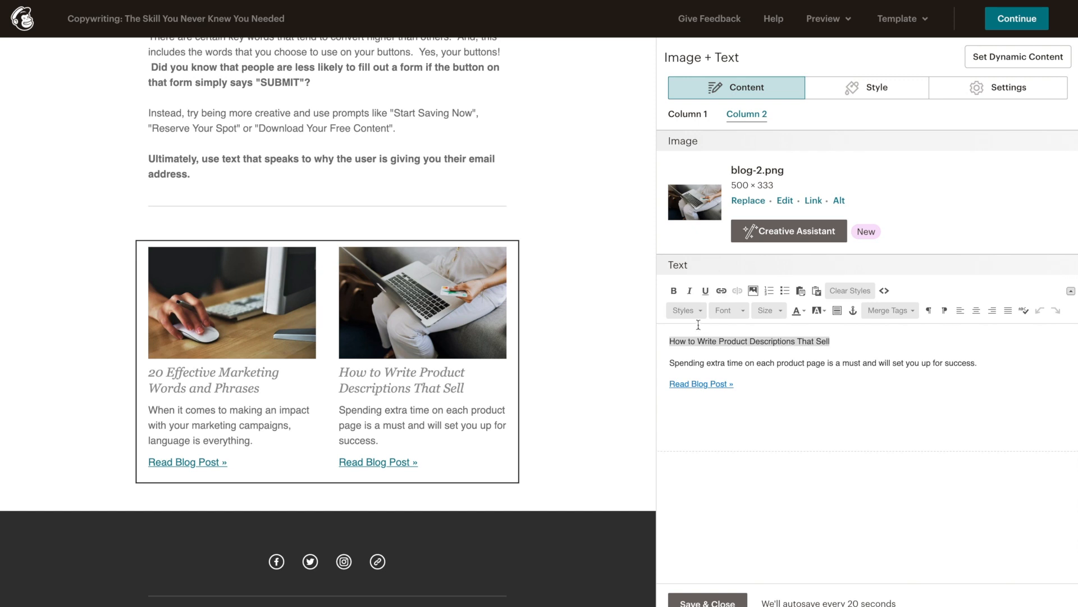
left_click(685, 310)
scroll(757, 362, "down", 3)
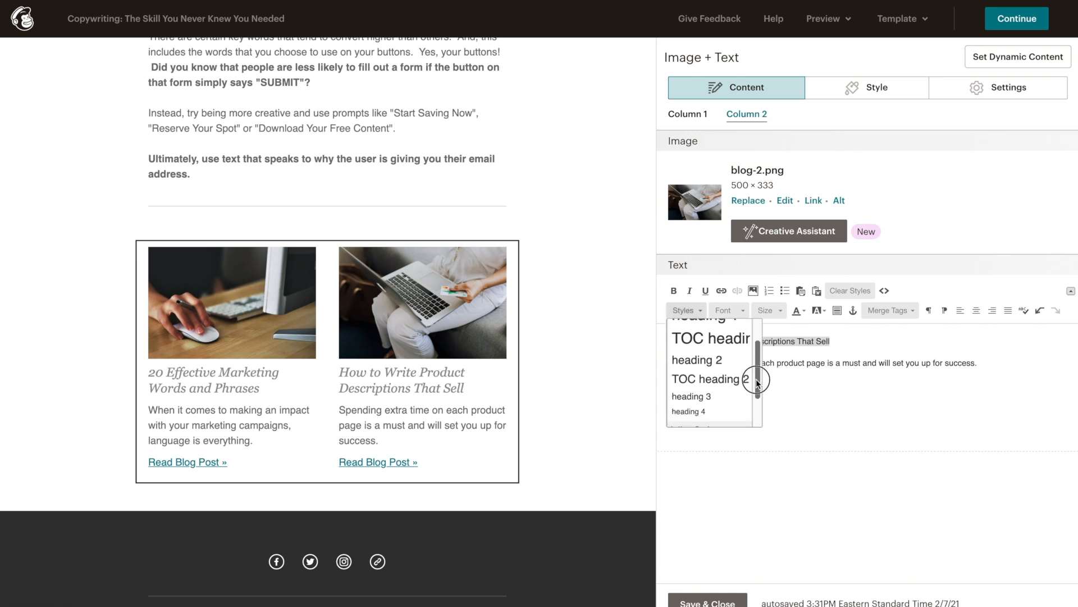
left_click(740, 383)
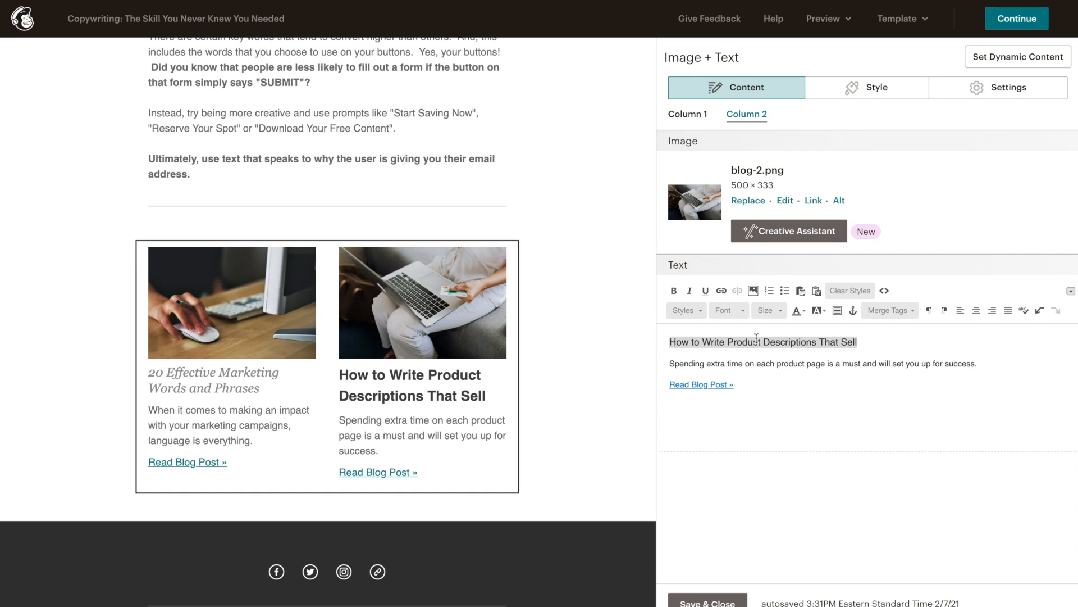
Step: Give the '20 Effective Marketing Words and Phrases' title the same heading style and save the block
left_click(694, 116)
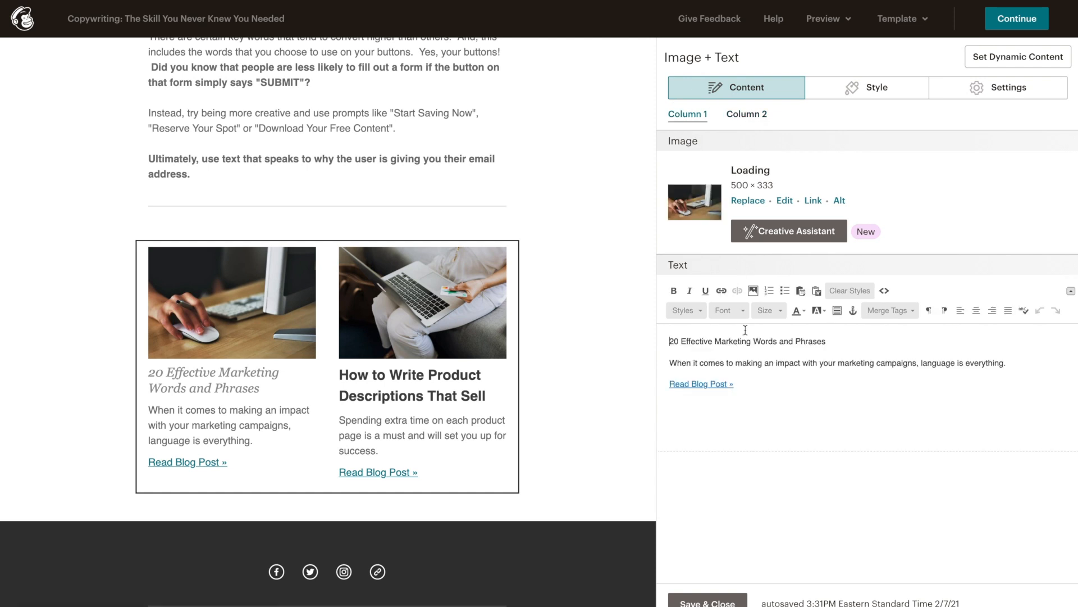
left_click_drag(668, 341, 843, 337)
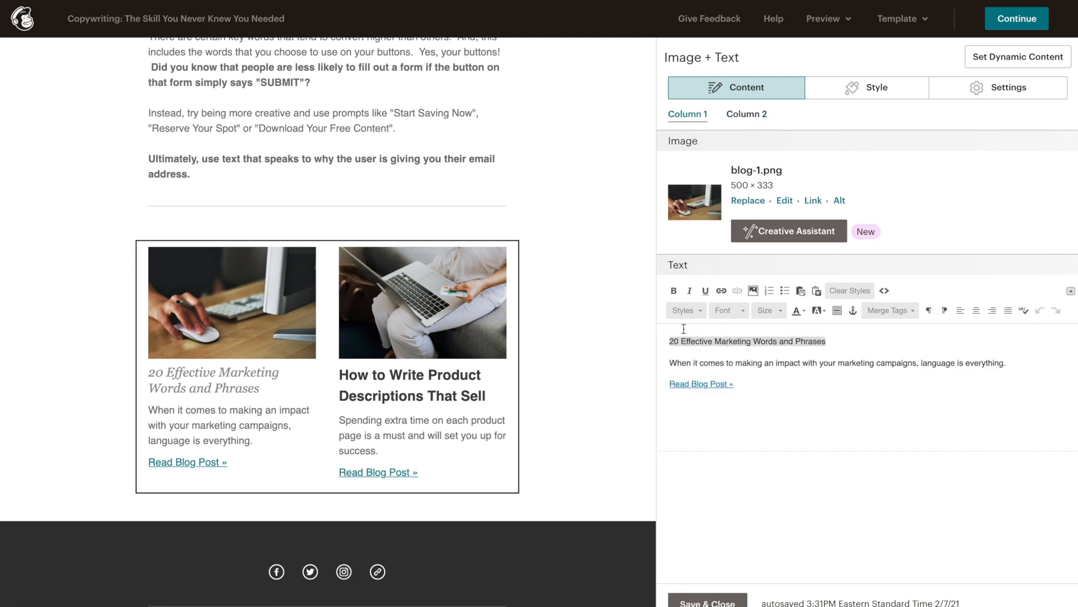
left_click(684, 310)
scroll(758, 357, "down", 3)
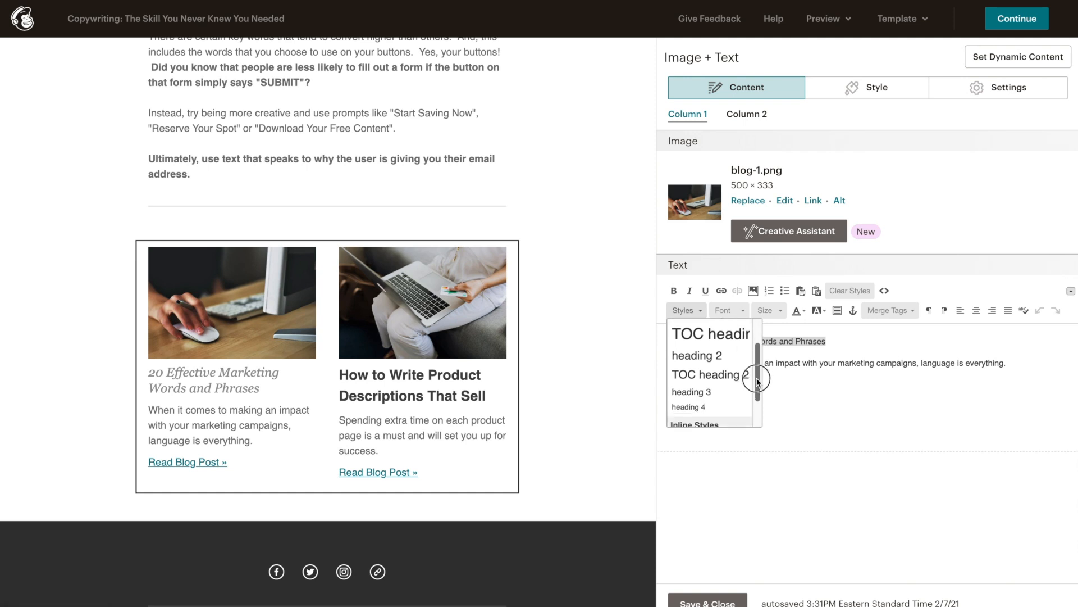
left_click(718, 368)
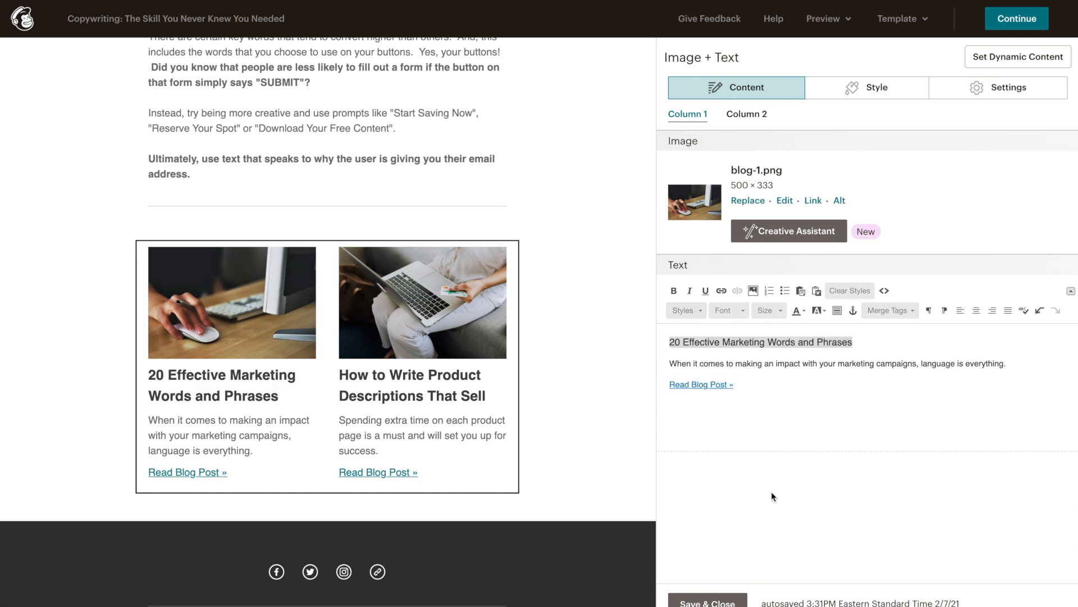
left_click(729, 599)
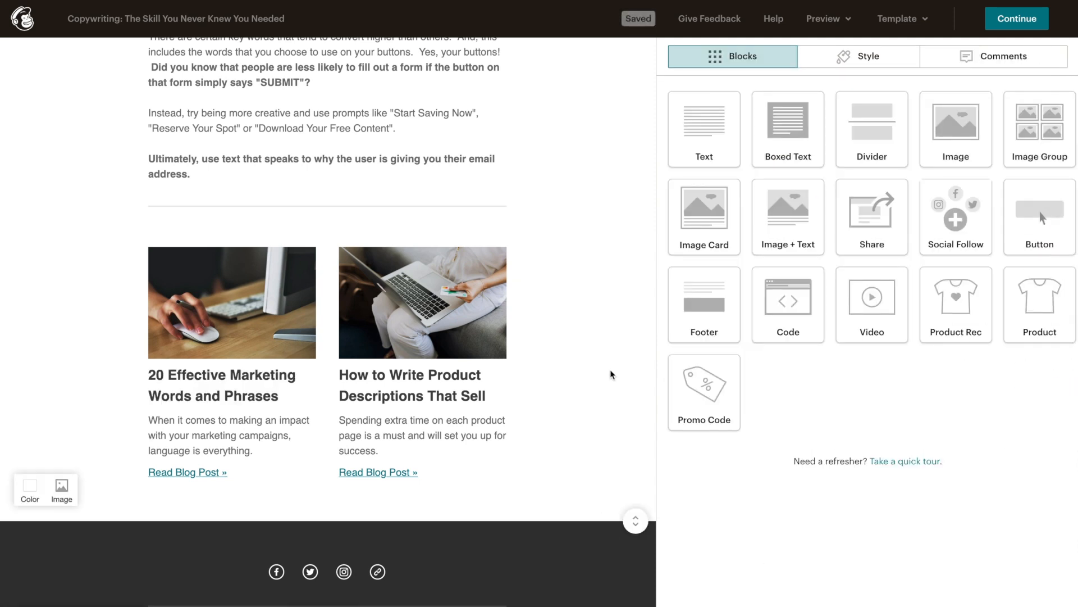
left_click(825, 19)
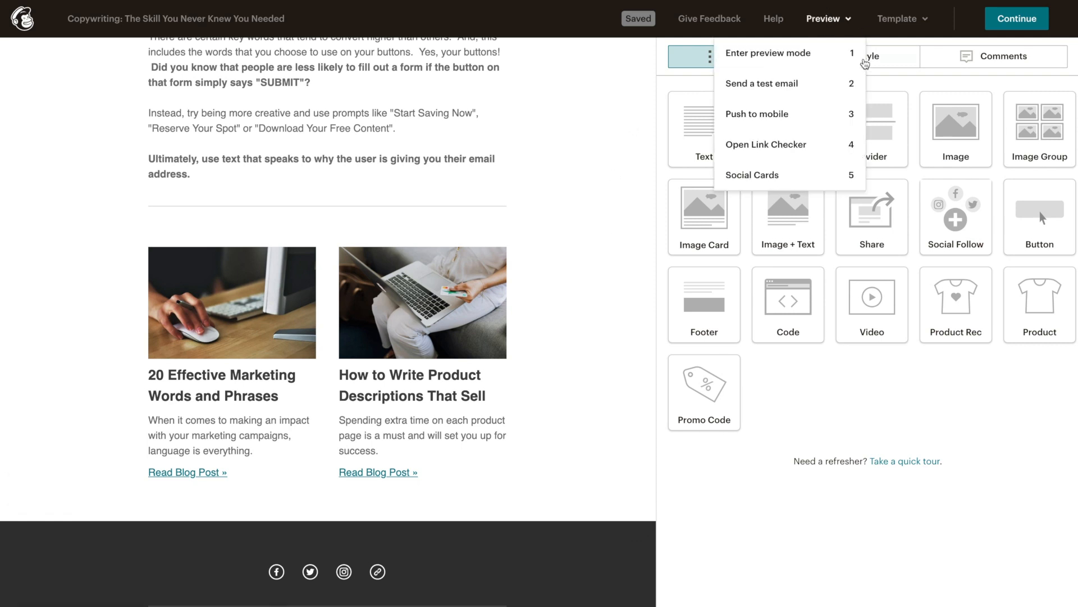
left_click(778, 55)
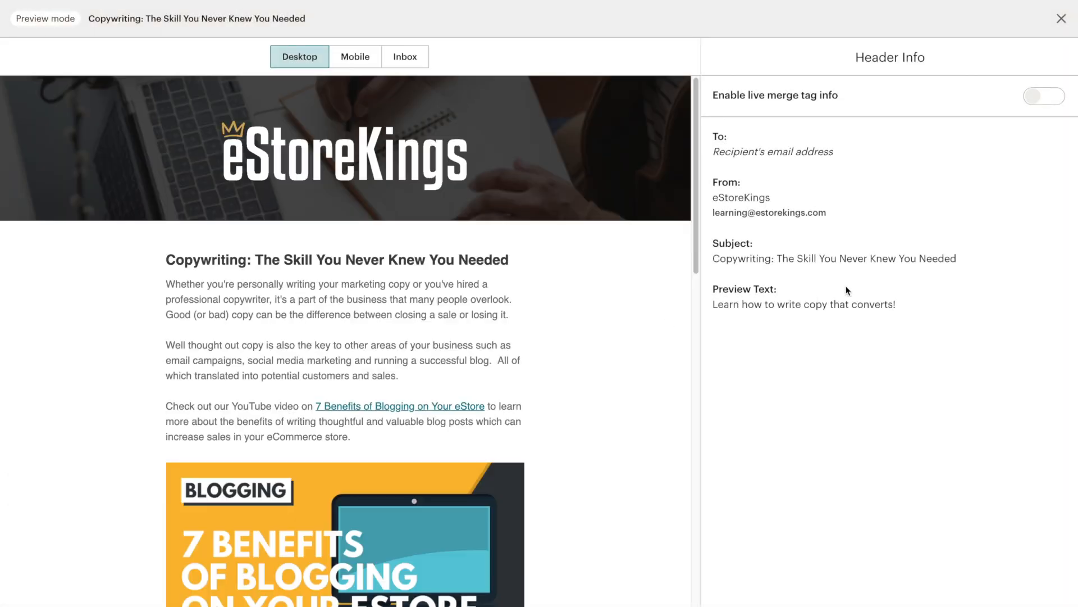
left_click_drag(696, 87, 666, 427)
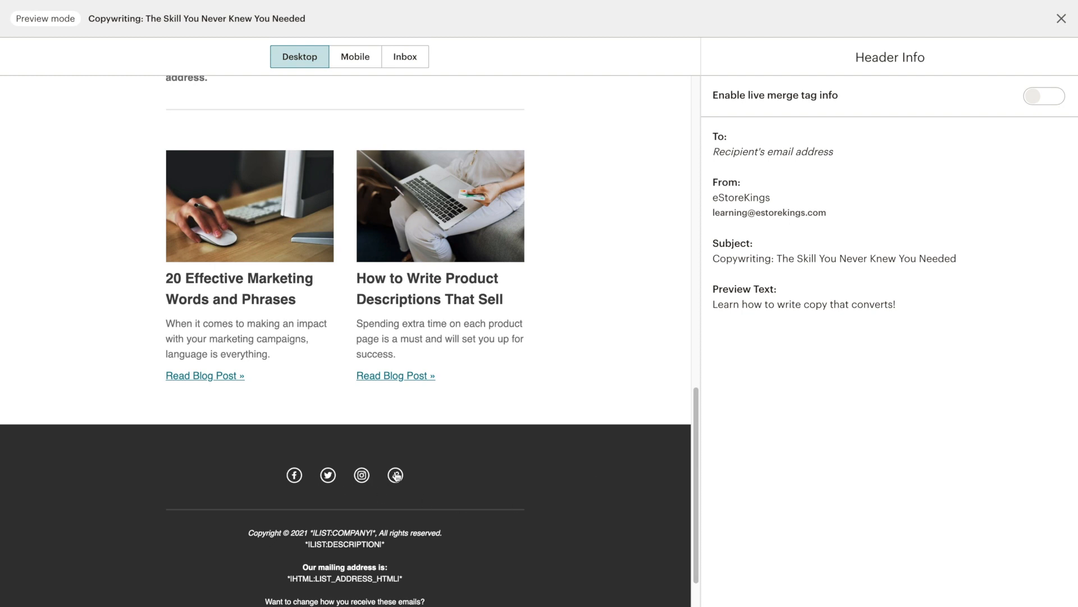
left_click(1062, 18)
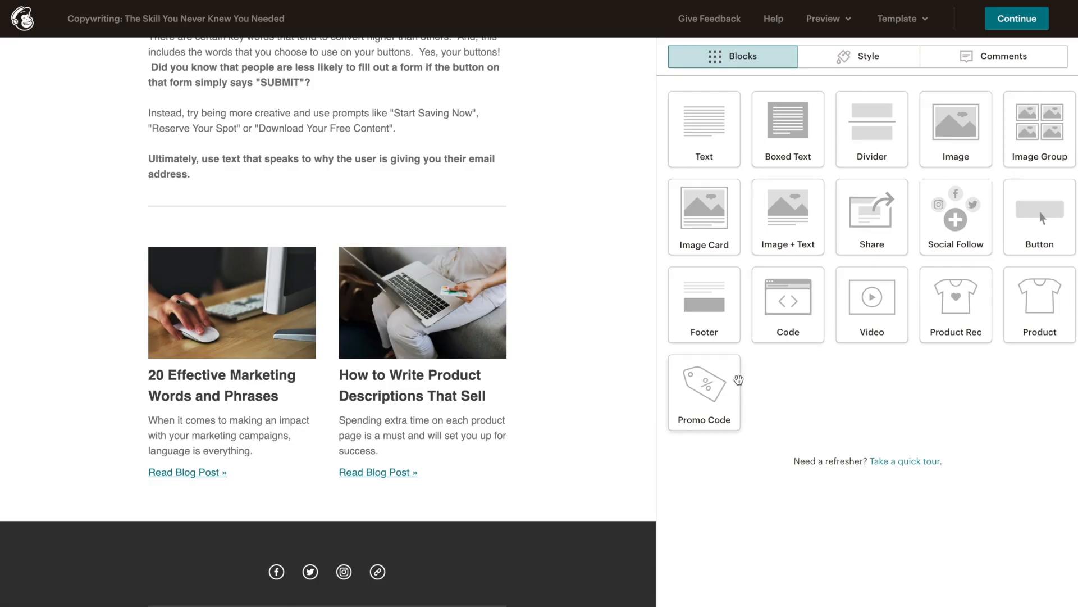
Step: Leave the footer colour unchanged and open the Social Follow block's editor
scroll(600, 503, "down", 3)
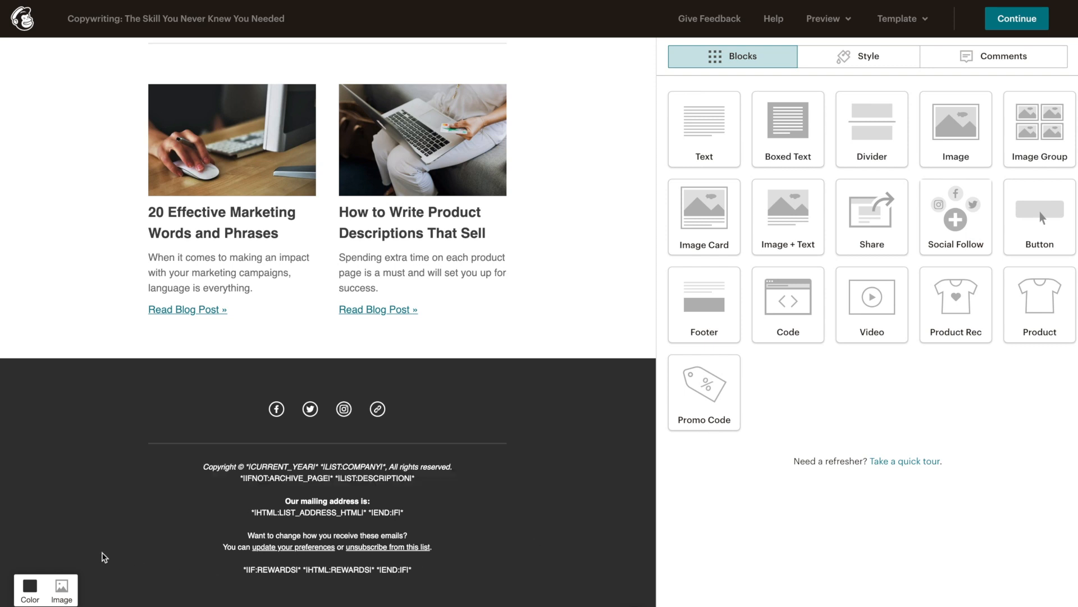
left_click(30, 587)
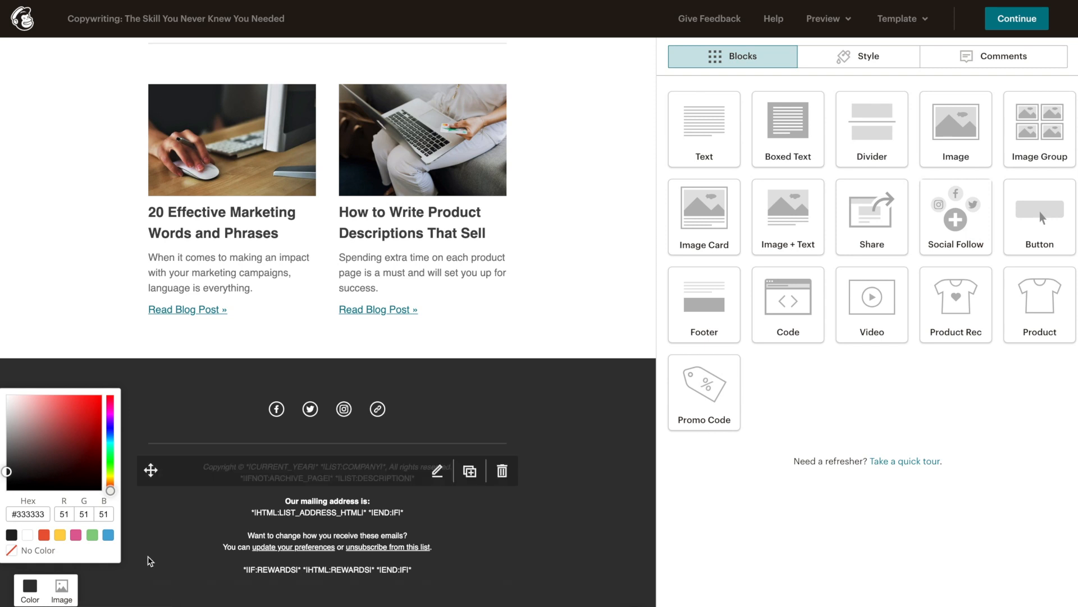
left_click(559, 481)
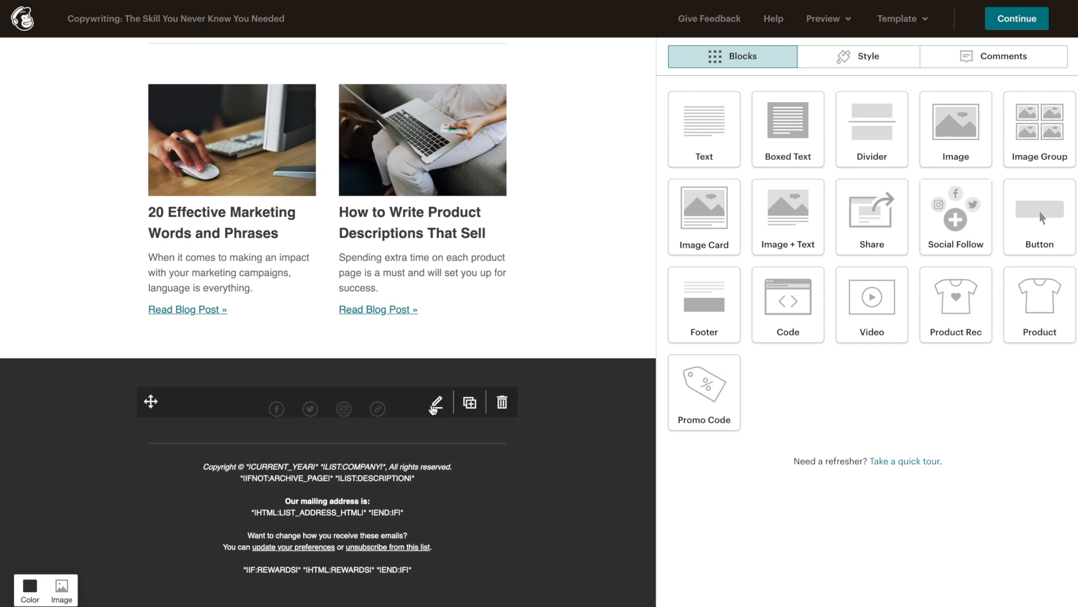
left_click(438, 405)
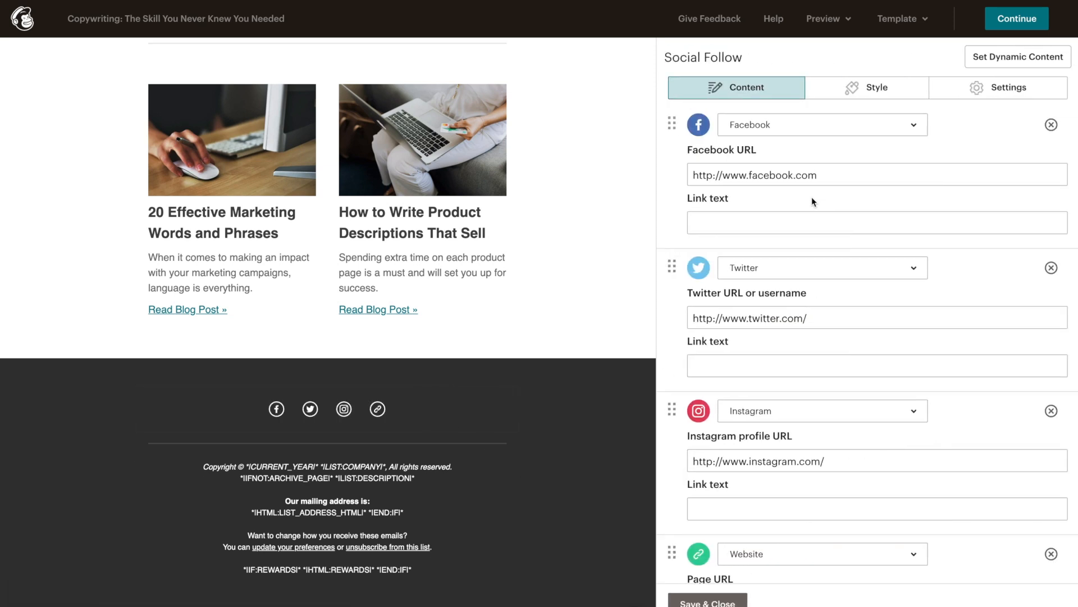
Step: Paste the eStoreKings Facebook, Twitter, Instagram and website URLs over the four placeholder addresses
left_click_drag(836, 175, 669, 173)
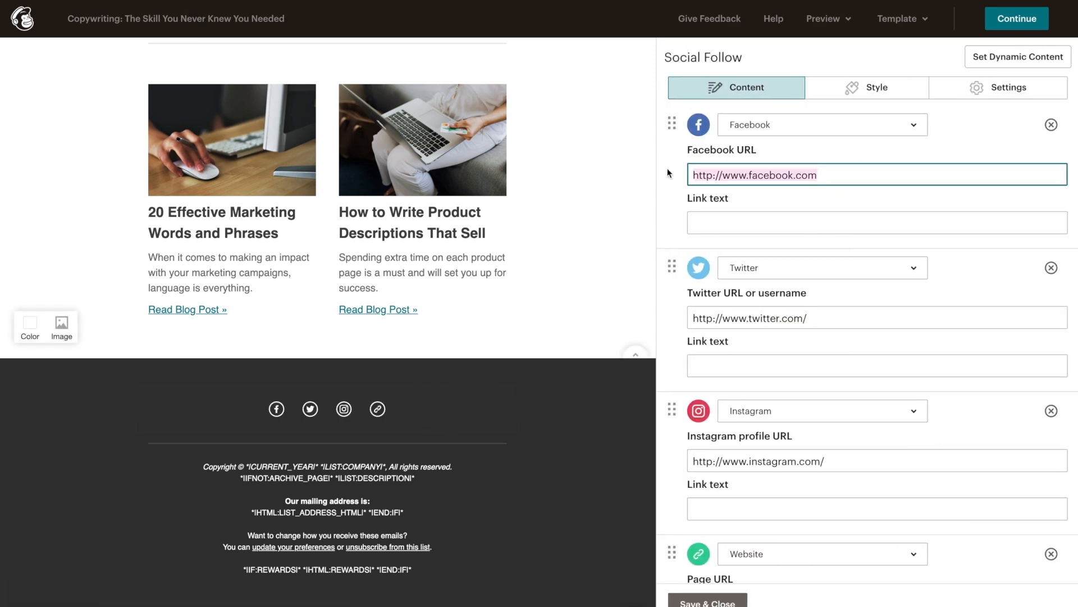
type("https://www.facebook.com/estorekings")
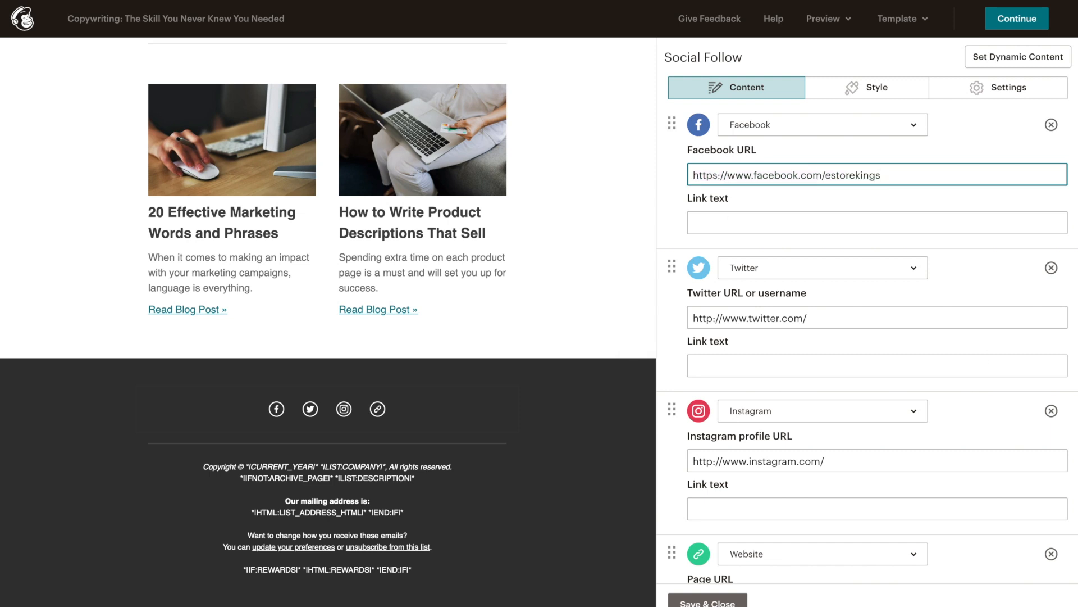
left_click_drag(809, 318, 669, 320)
type("https://twitter.com/estorekings")
left_click_drag(835, 461, 668, 463)
type("https://www.instagram.com/estorekings/")
scroll(669, 462, "down", 2)
left_click_drag(841, 487, 677, 491)
type("https://estorekings.com/")
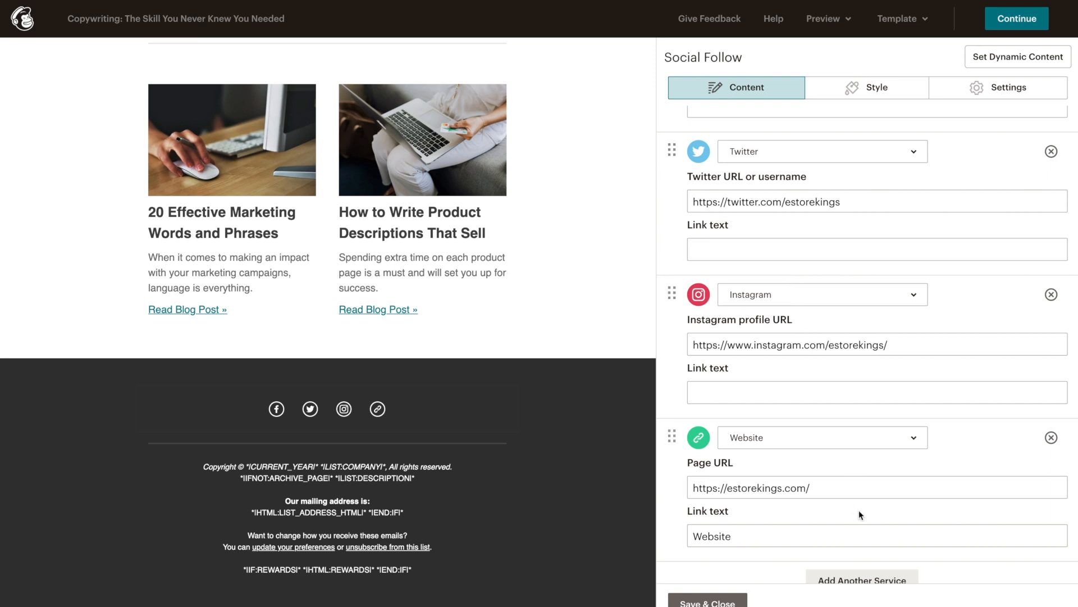
scroll(862, 513, "down", 1)
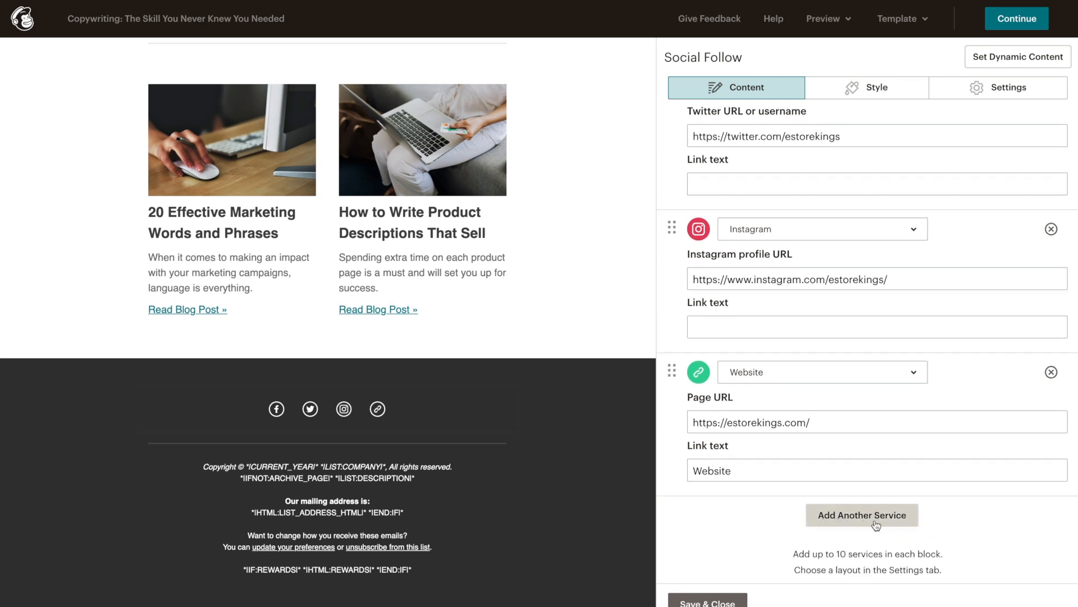
Step: Add a YouTube service with the eStoreKings channel URL and drag it above Website
left_click(875, 524)
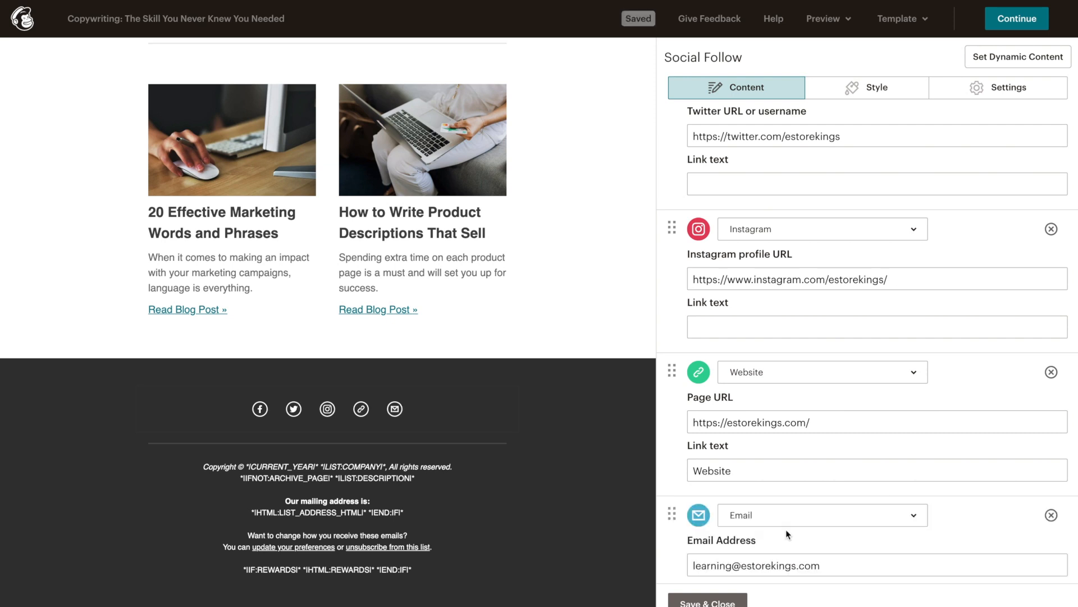
left_click(833, 522)
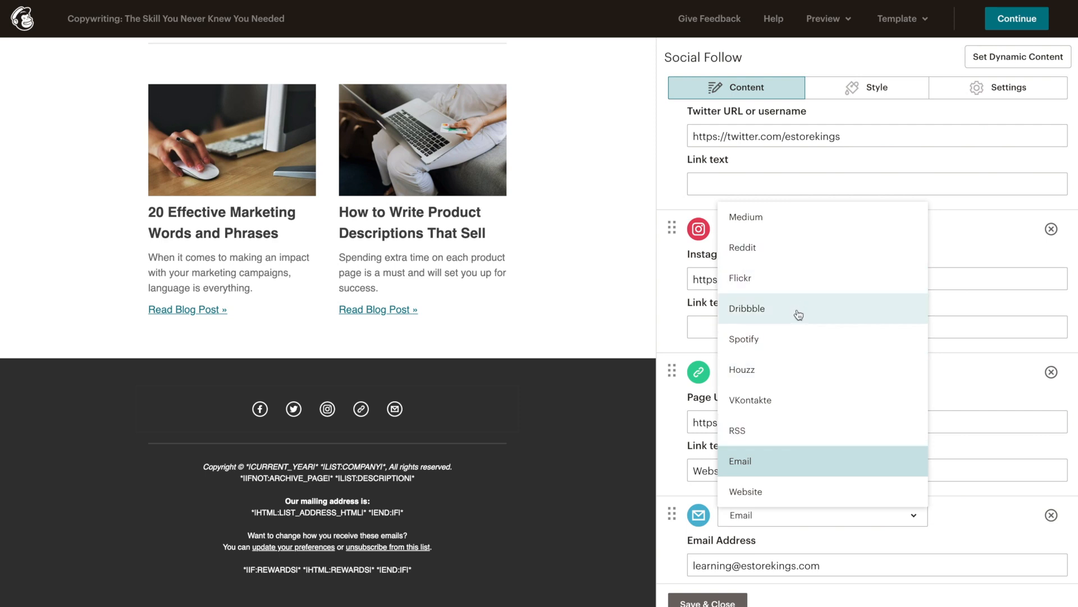
scroll(799, 314, "up", 6)
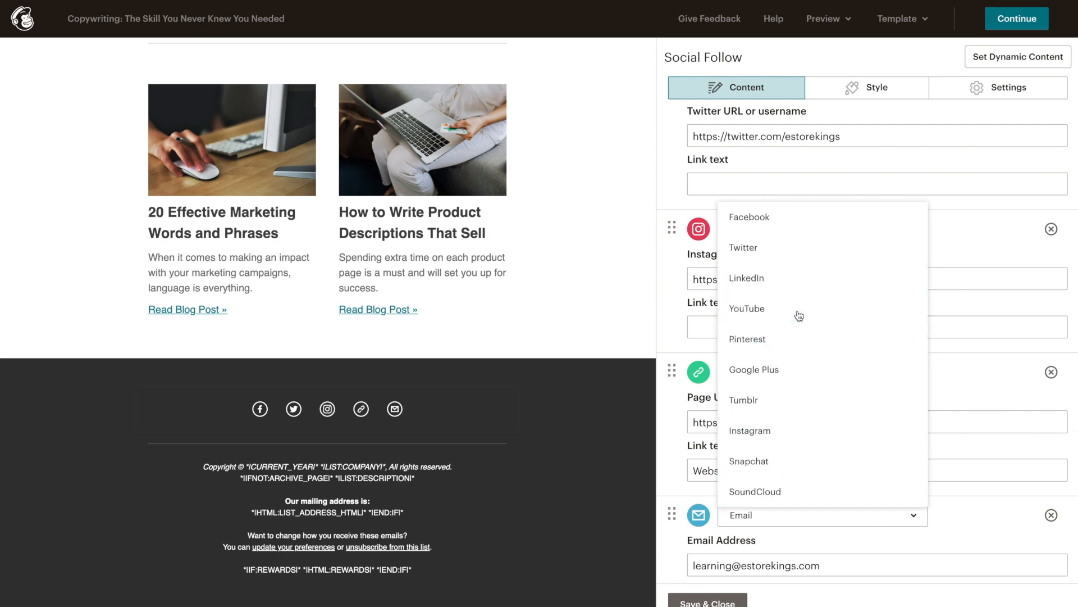
left_click(795, 314)
left_click_drag(821, 565, 679, 563)
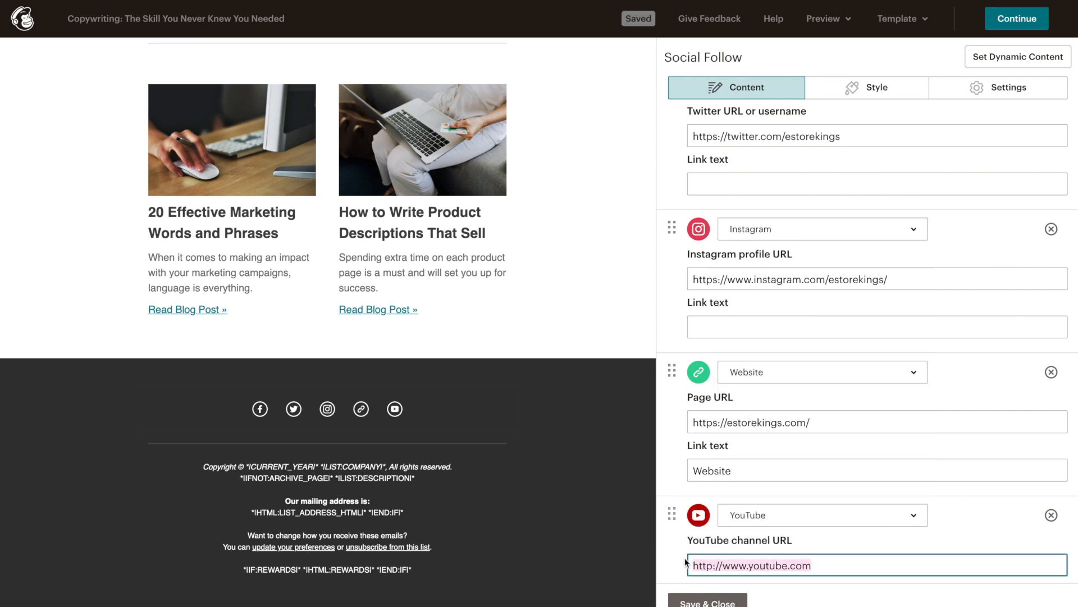
type("https://www.youtube.com/c/eStoreKings/featured")
left_click(679, 560)
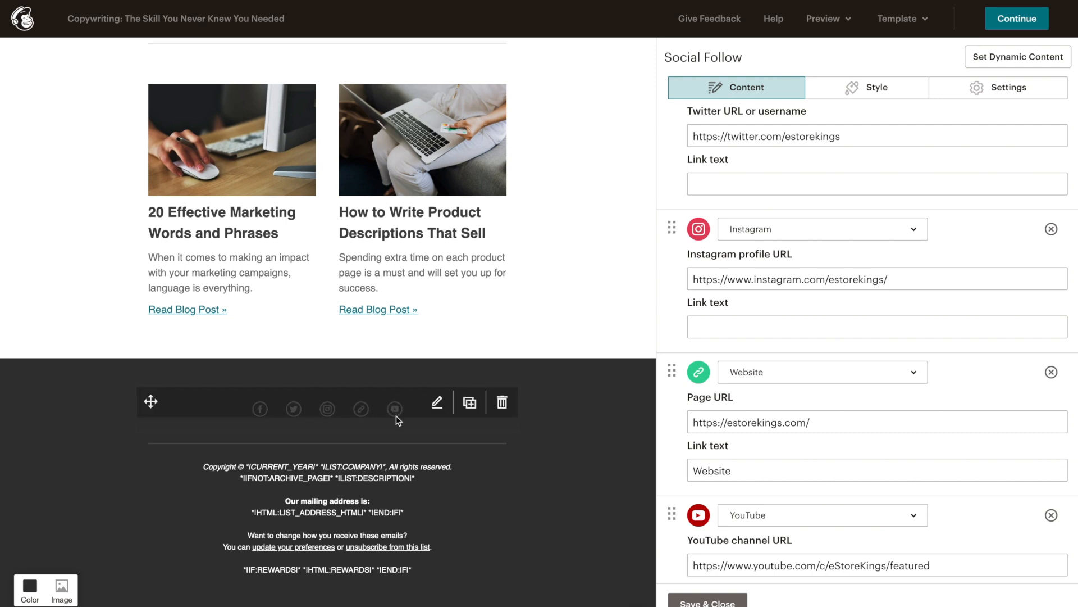
left_click(671, 515)
left_click_drag(671, 516, 679, 360)
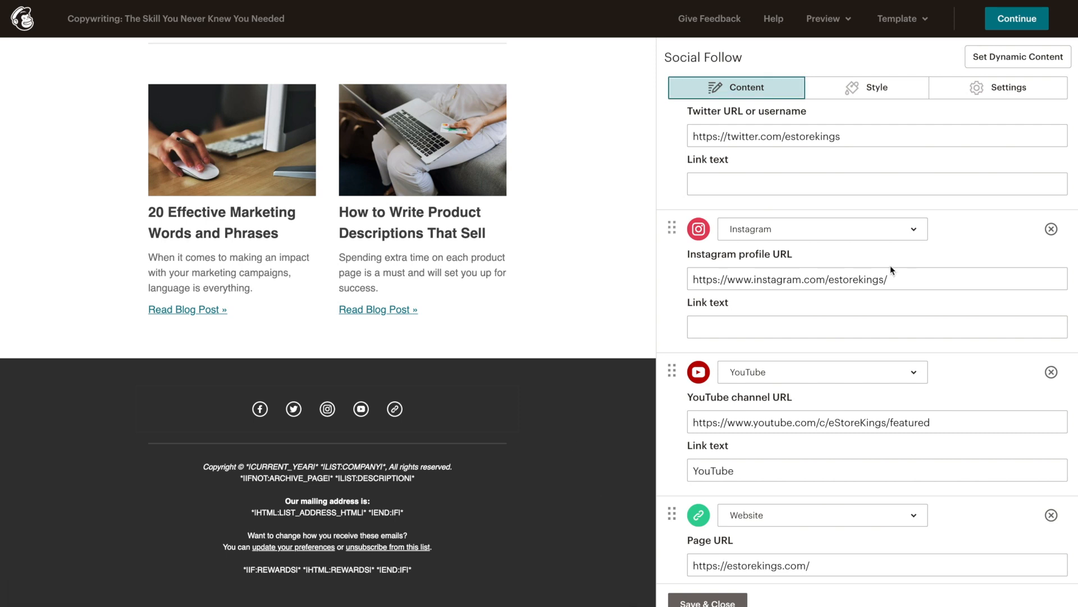
Step: Display the social links as inline icons with text labels, centred at full width
left_click(969, 95)
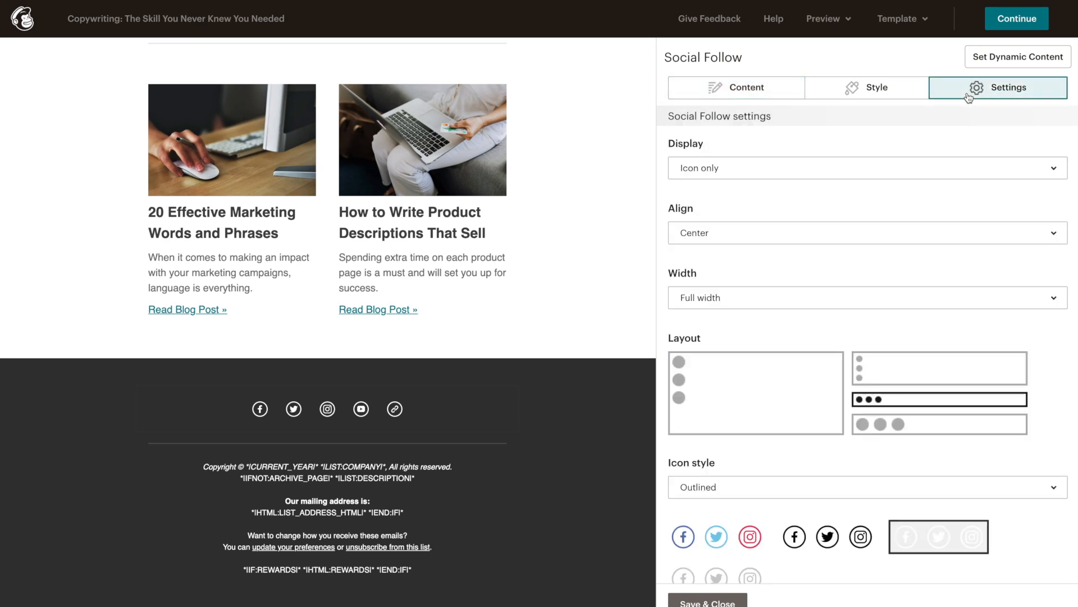
left_click(864, 164)
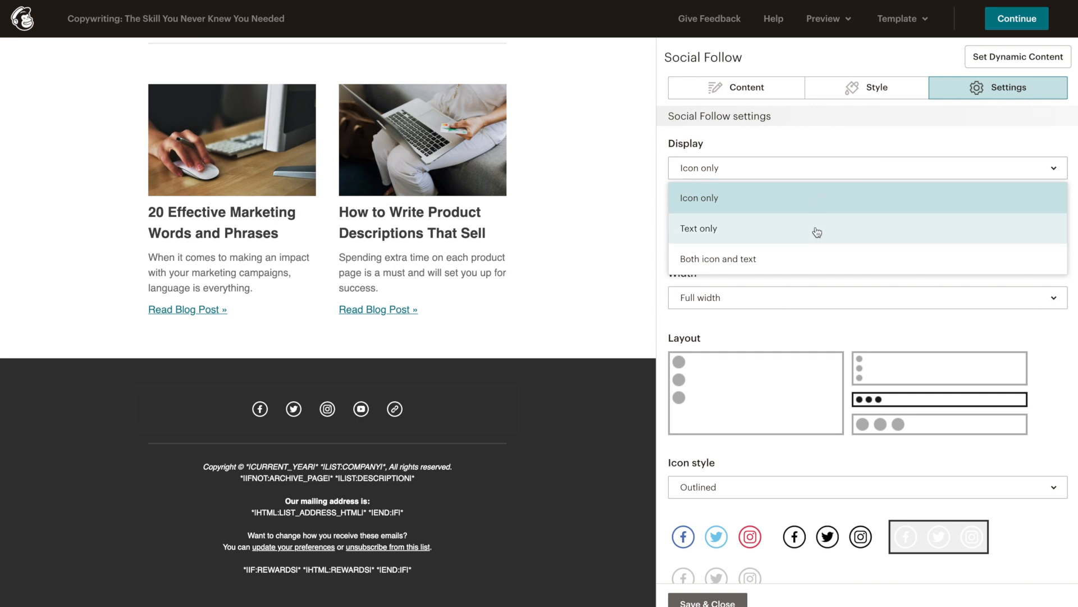
left_click(778, 264)
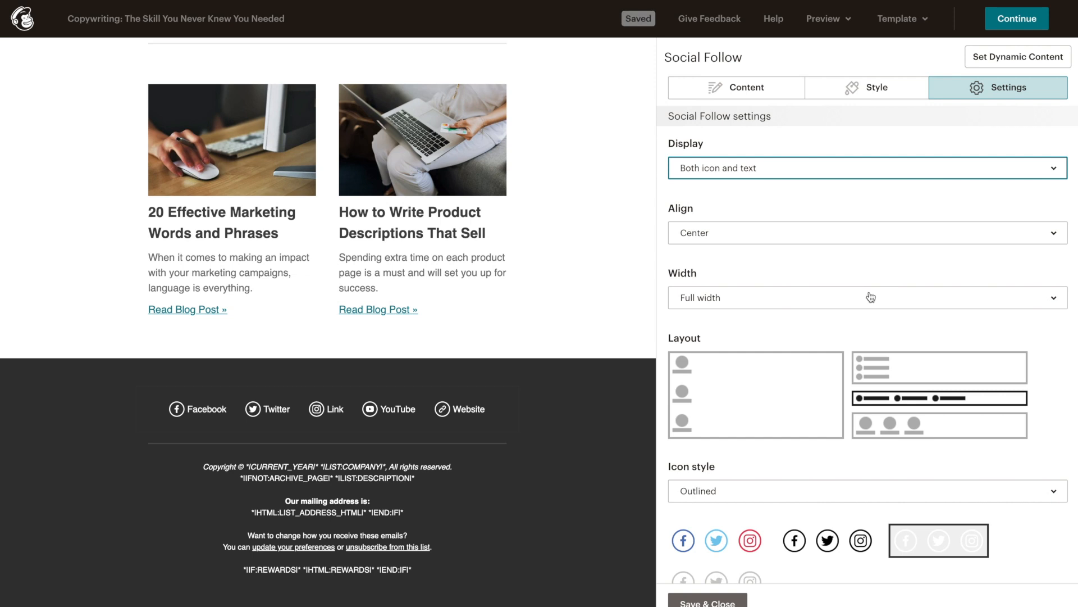
left_click(698, 231)
left_click(699, 232)
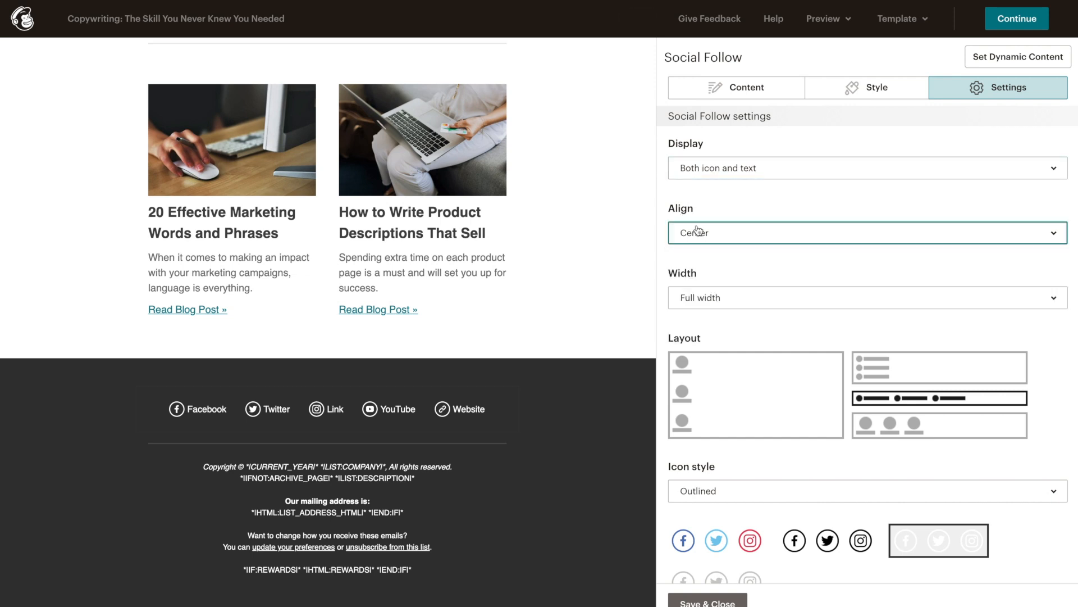
left_click(804, 297)
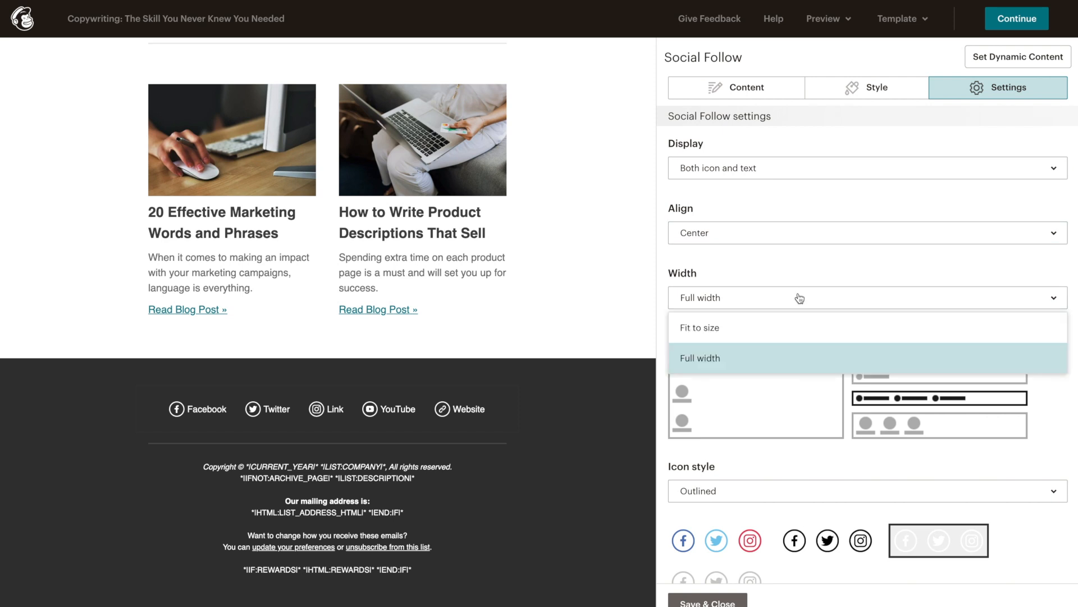
left_click(802, 298)
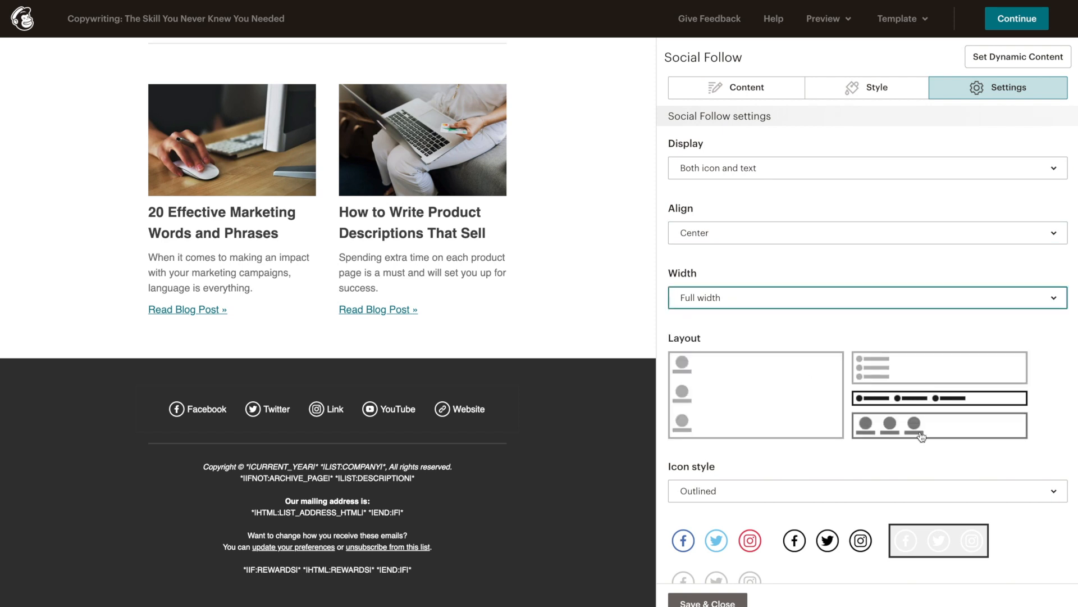
left_click(964, 431)
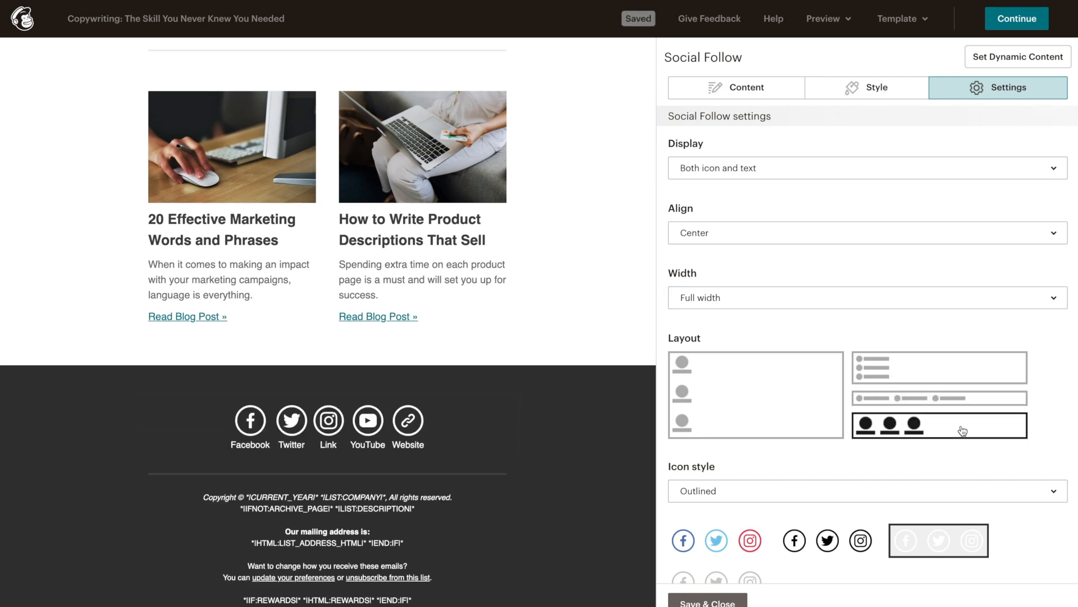
left_click(921, 399)
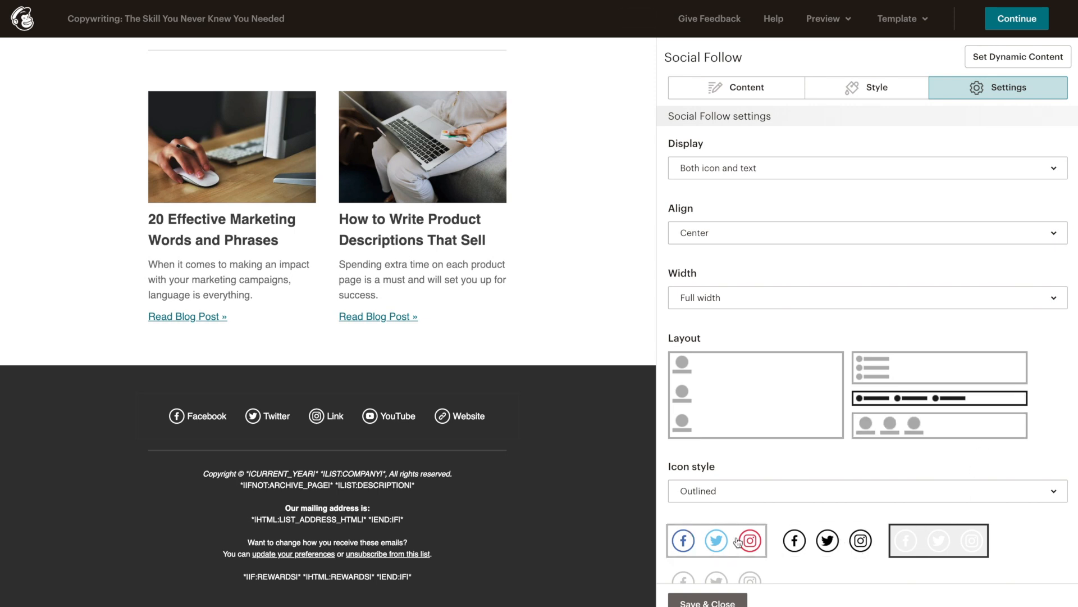
Step: Make the icons solid and brand-coloured, save the block, and add padding above the footer
left_click(738, 541)
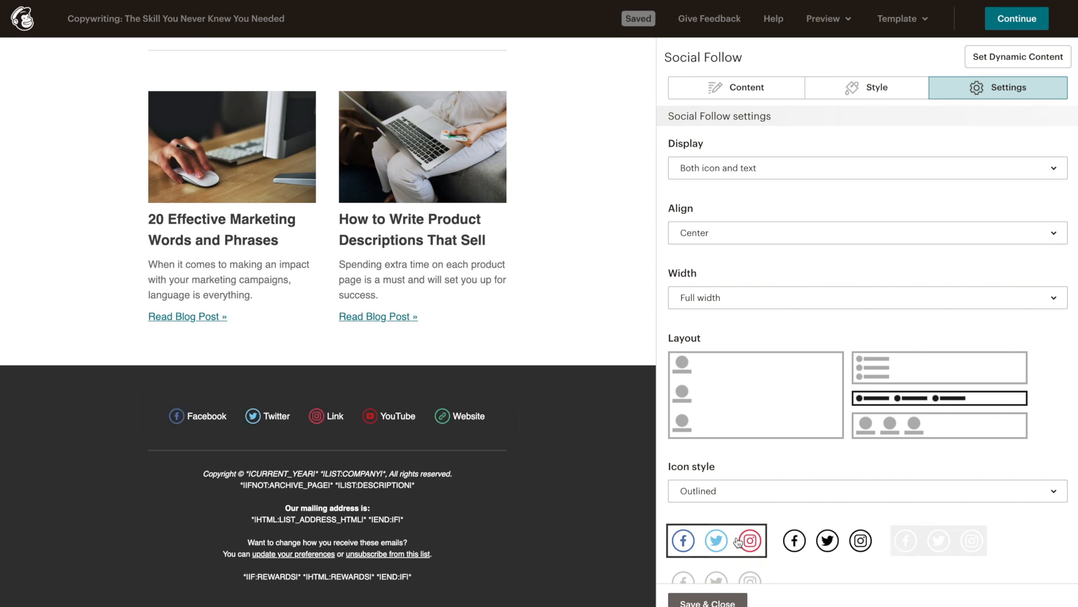
left_click(812, 537)
left_click(933, 539)
left_click(870, 500)
left_click(869, 512)
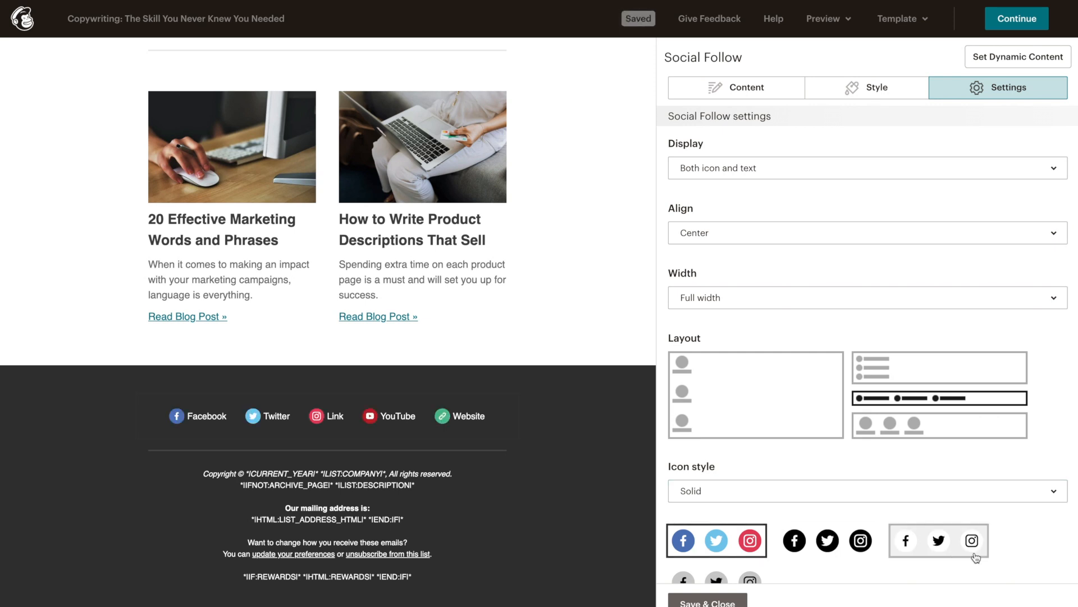
scroll(1011, 552, "down", 1)
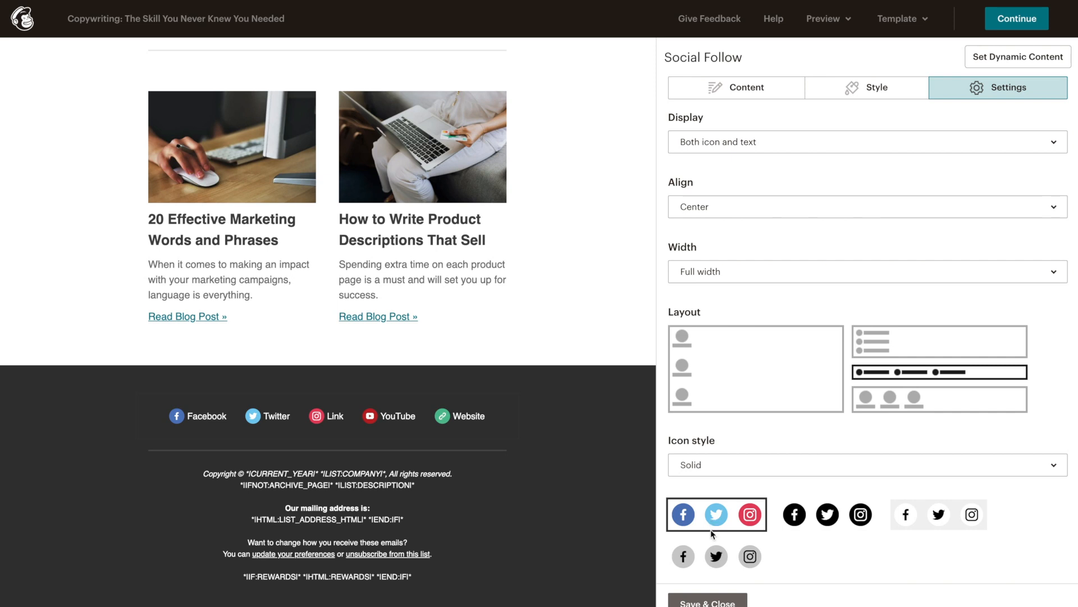
left_click(742, 556)
left_click(733, 529)
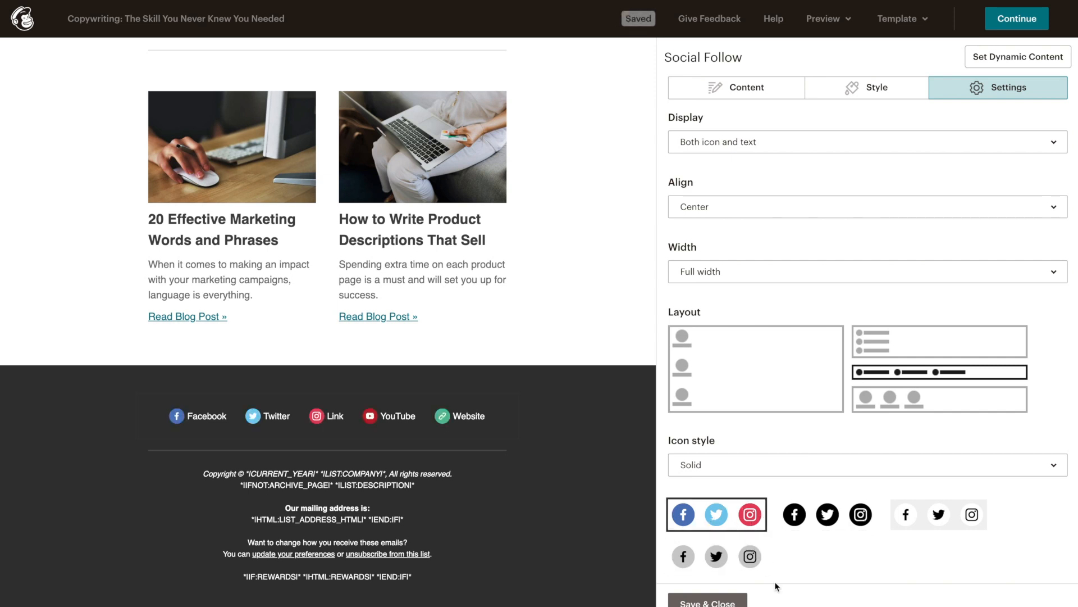
left_click(725, 602)
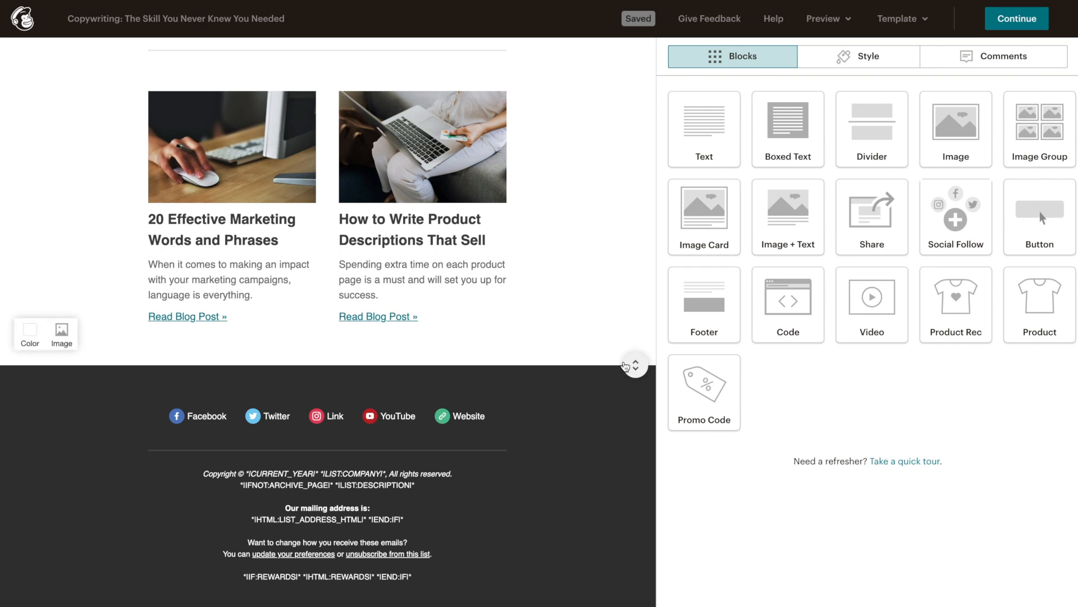
mouse_move(629, 365)
left_mouse_down()
mouse_move(633, 384)
mouse_move(633, 359)
mouse_move(631, 380)
mouse_move(634, 372)
left_mouse_up()
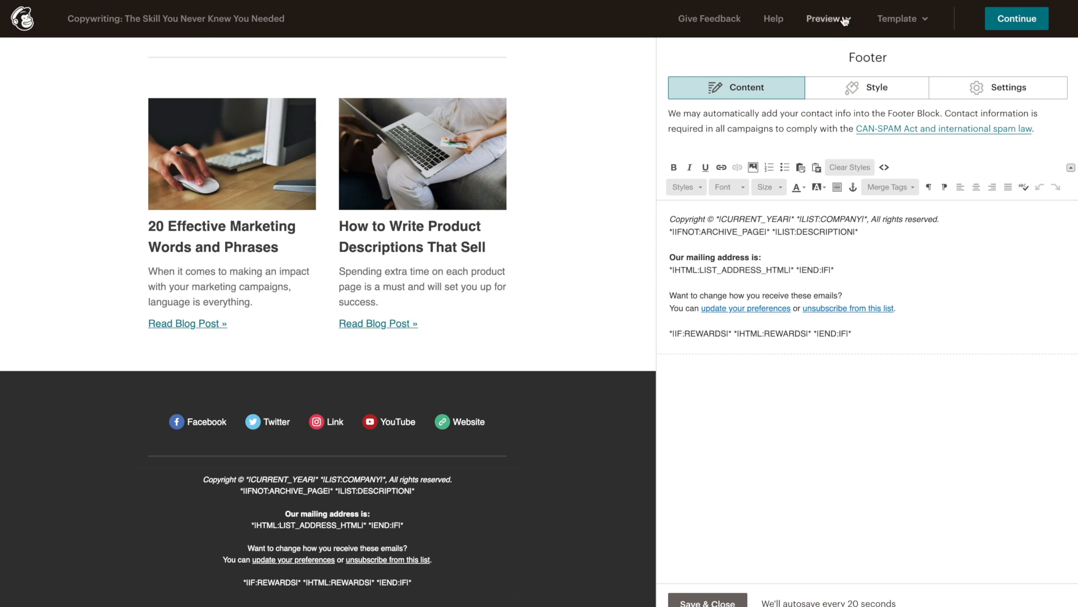
left_click(844, 19)
Step: Enter preview mode and scroll the desktop view, checking the eStoreKings sender in the header info
left_click(802, 53)
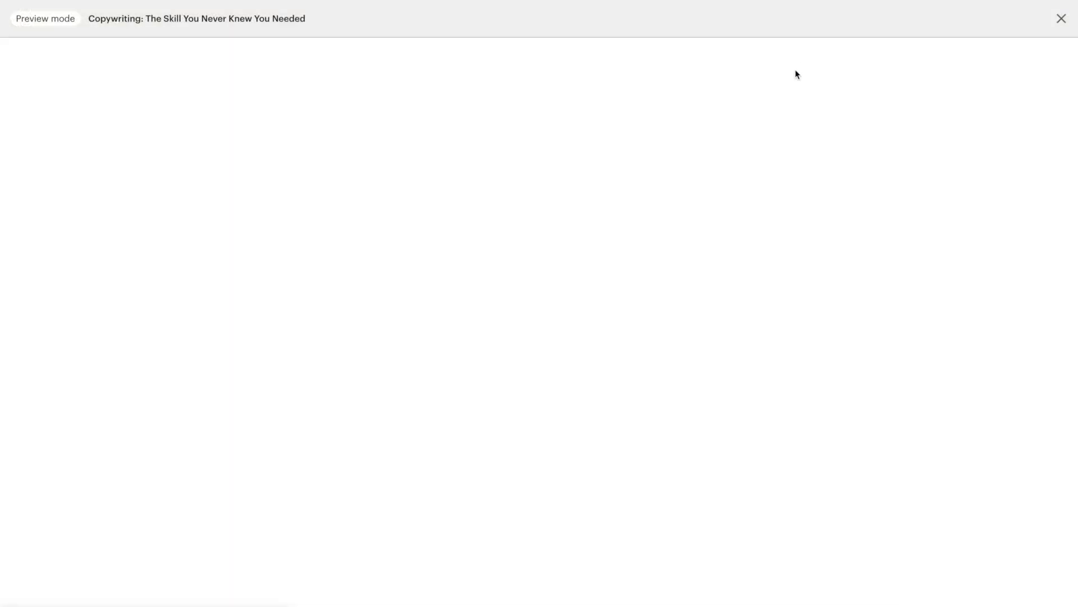
left_click_drag(695, 150, 700, 227)
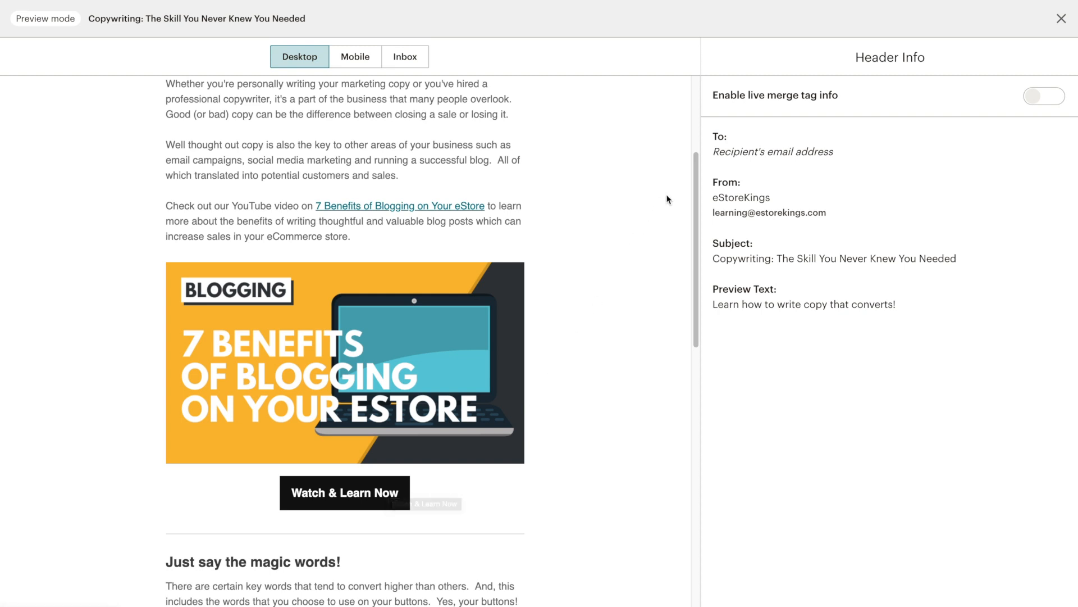
left_click_drag(696, 187, 694, 228)
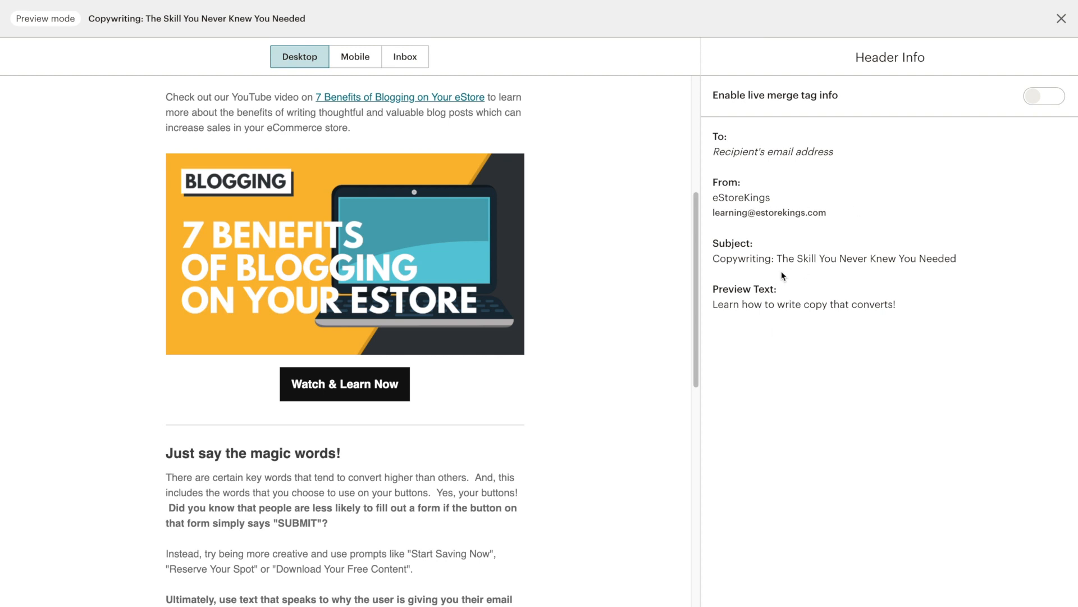
double_click(751, 196)
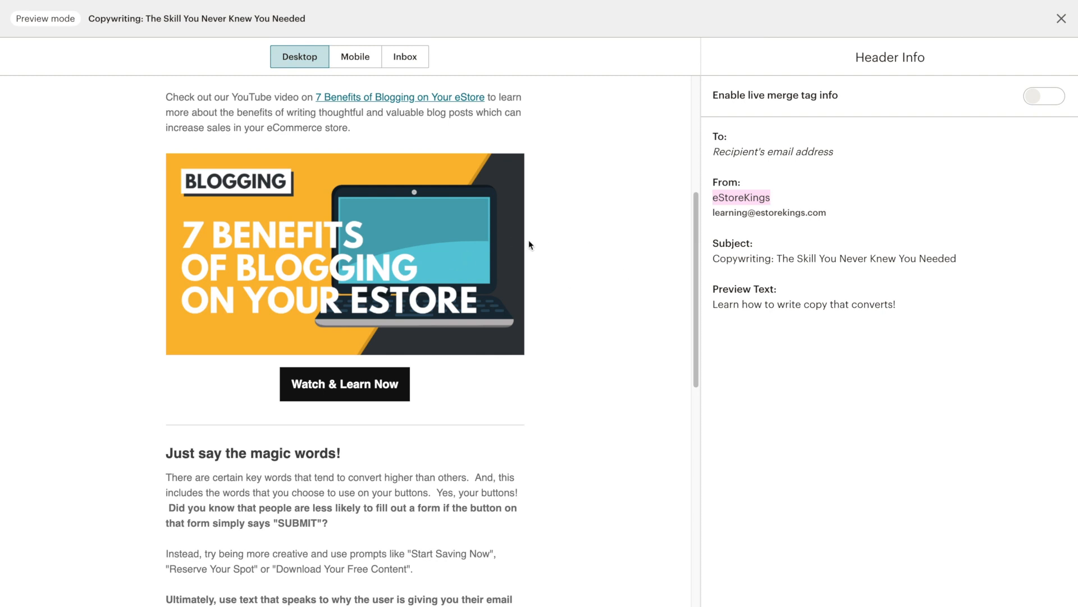
left_click(360, 61)
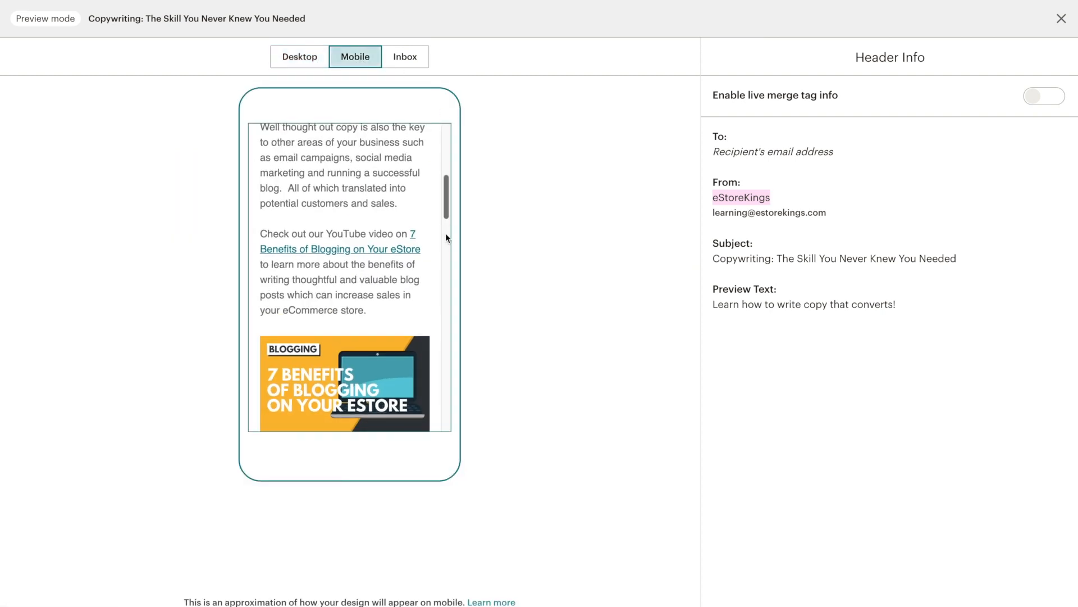
Step: Scroll the mobile preview down to the footer's coloured social icons, then exit preview
left_click_drag(446, 211, 439, 320)
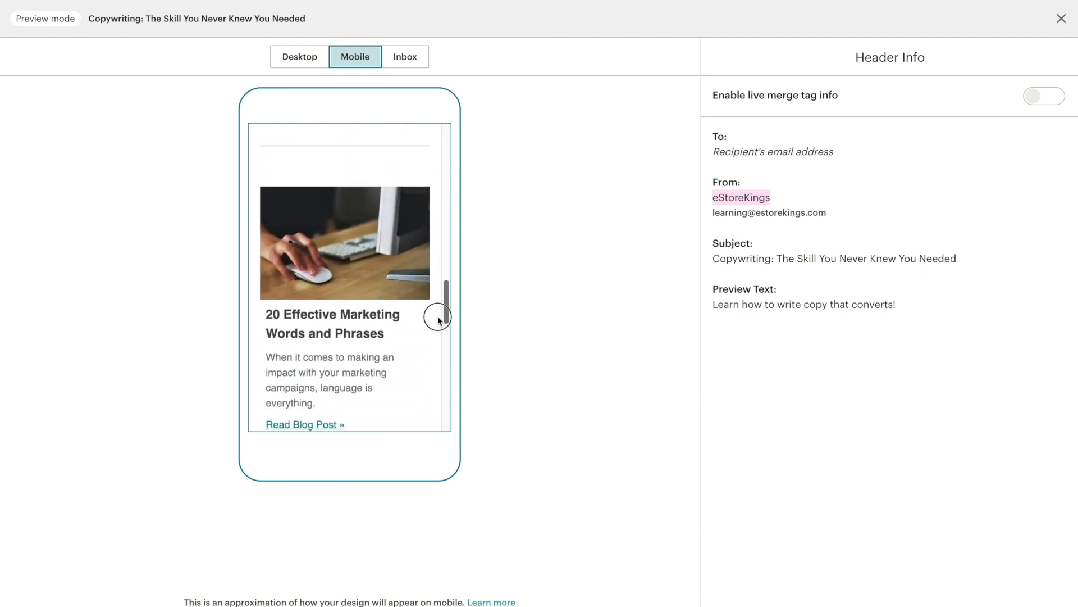
left_click_drag(439, 320, 439, 410)
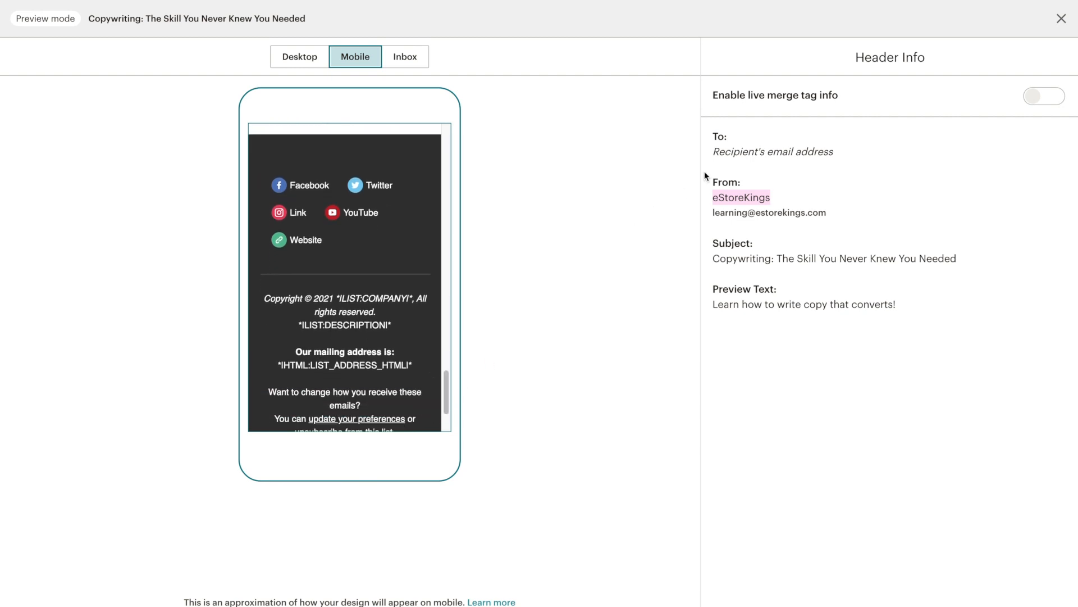
left_click(1065, 23)
Step: Open the Send a test email dialog, cancel it without sending, and continue to campaign setup
left_click(830, 21)
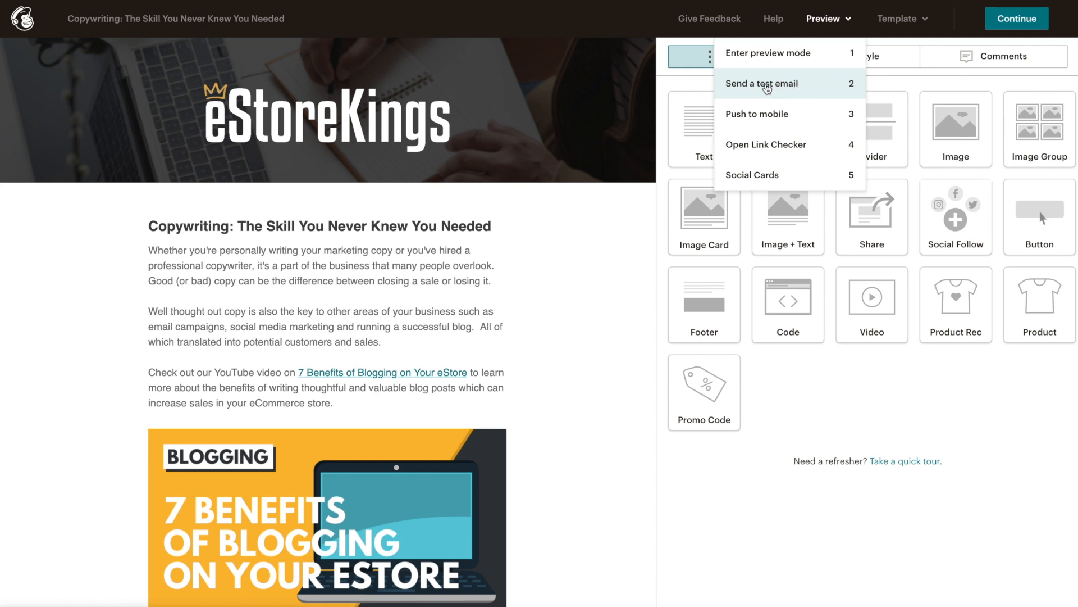
left_click(818, 90)
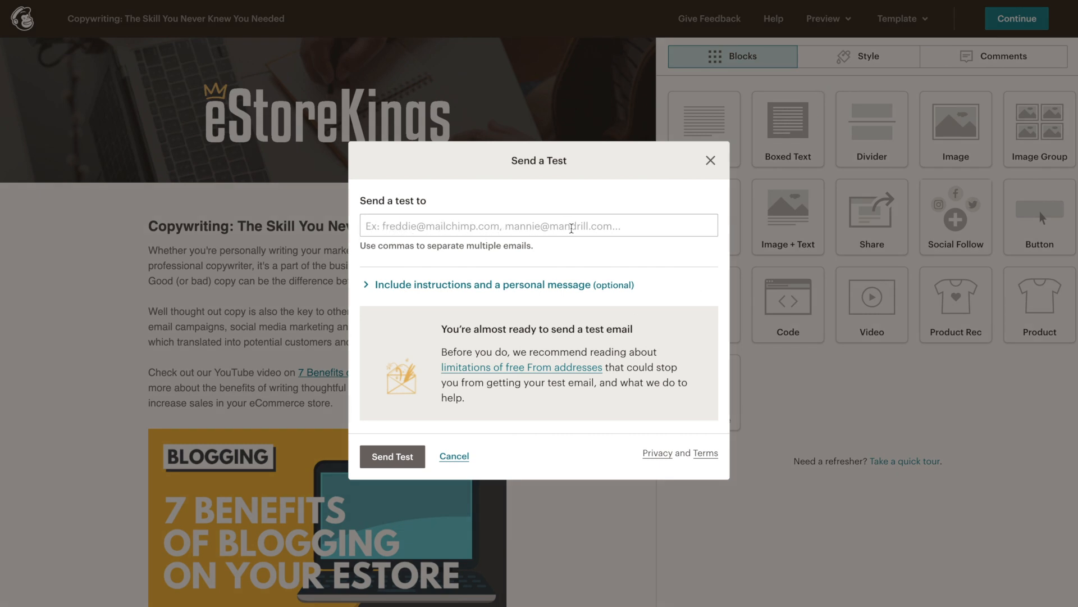
left_click(369, 284)
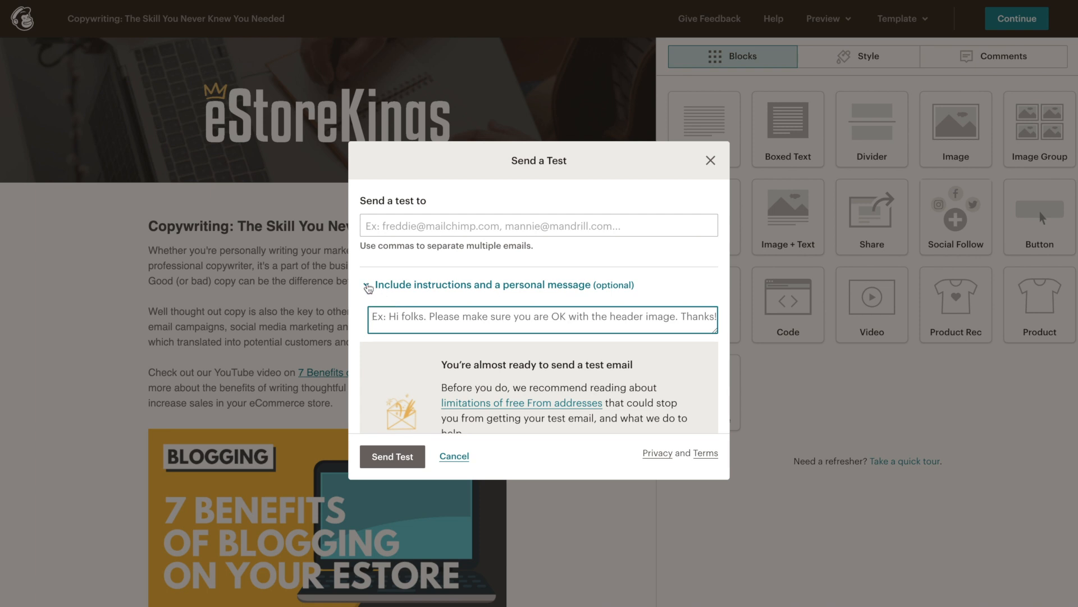
left_click(369, 288)
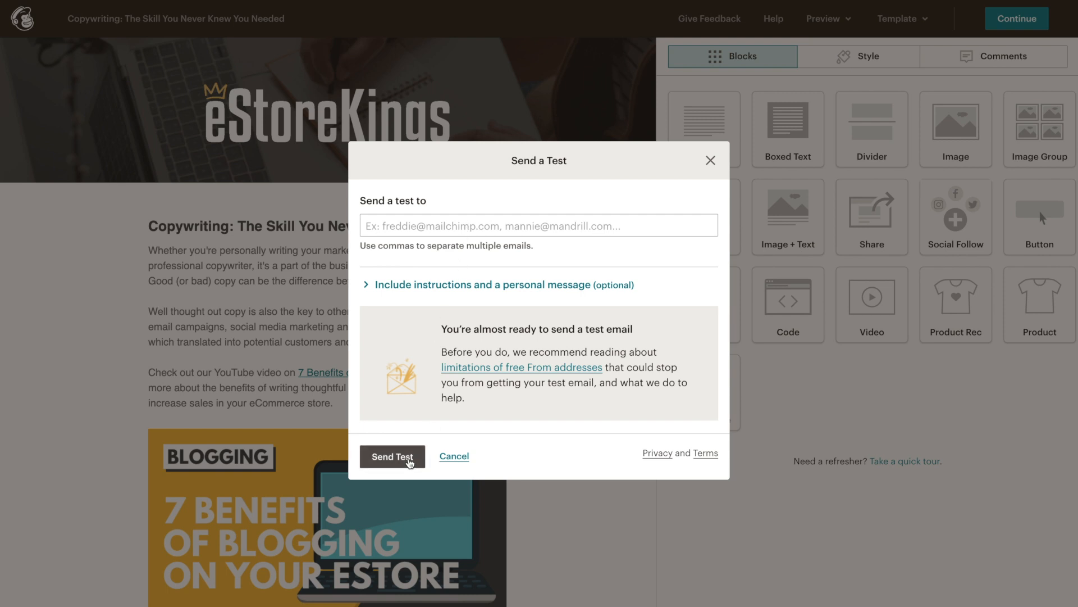
left_click(711, 160)
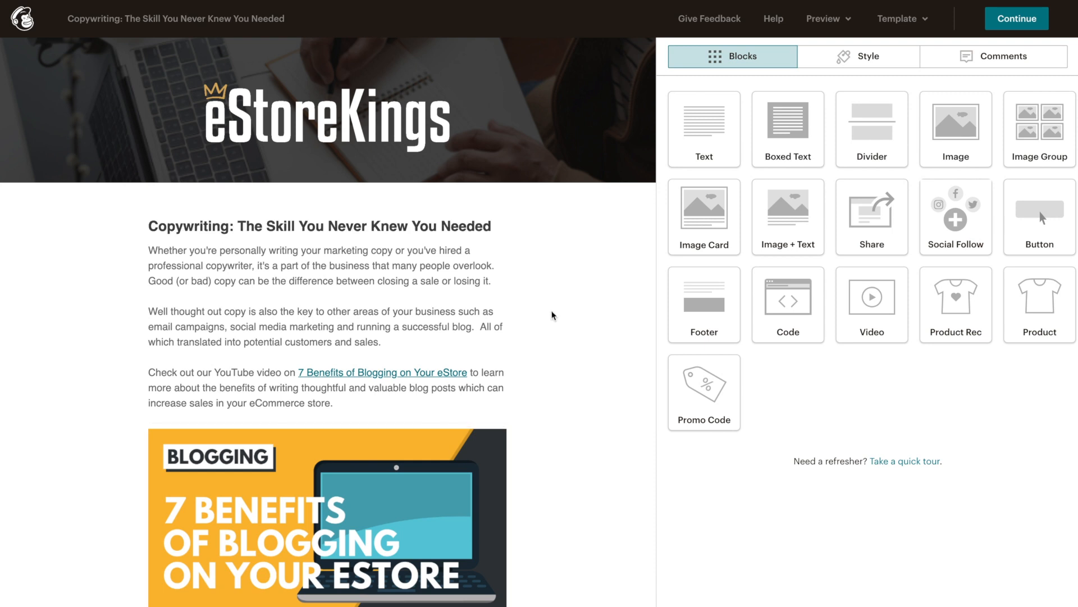
left_click(1023, 23)
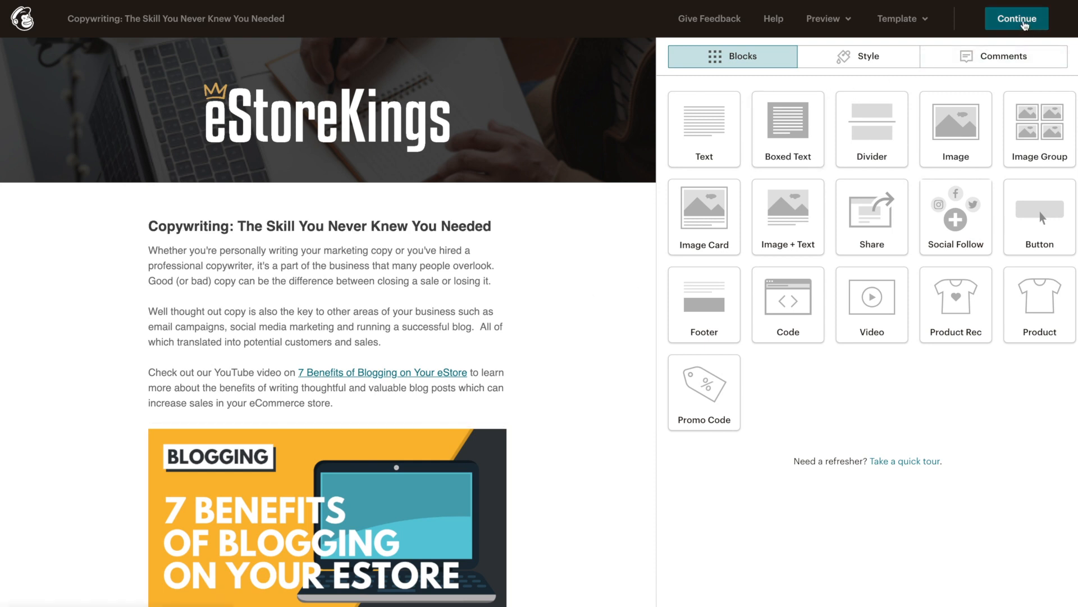